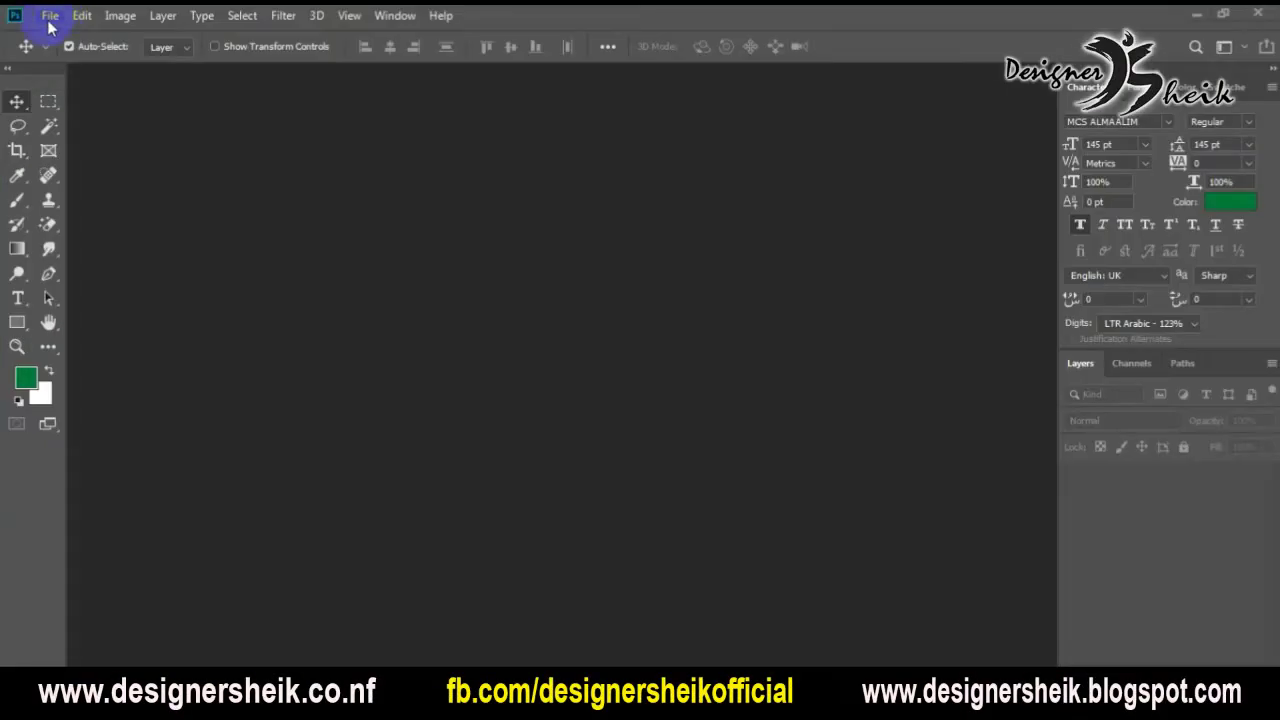
- Open the 8 x 3 banner image from the vanishing folder
left_click(49, 21)
left_click(62, 51)
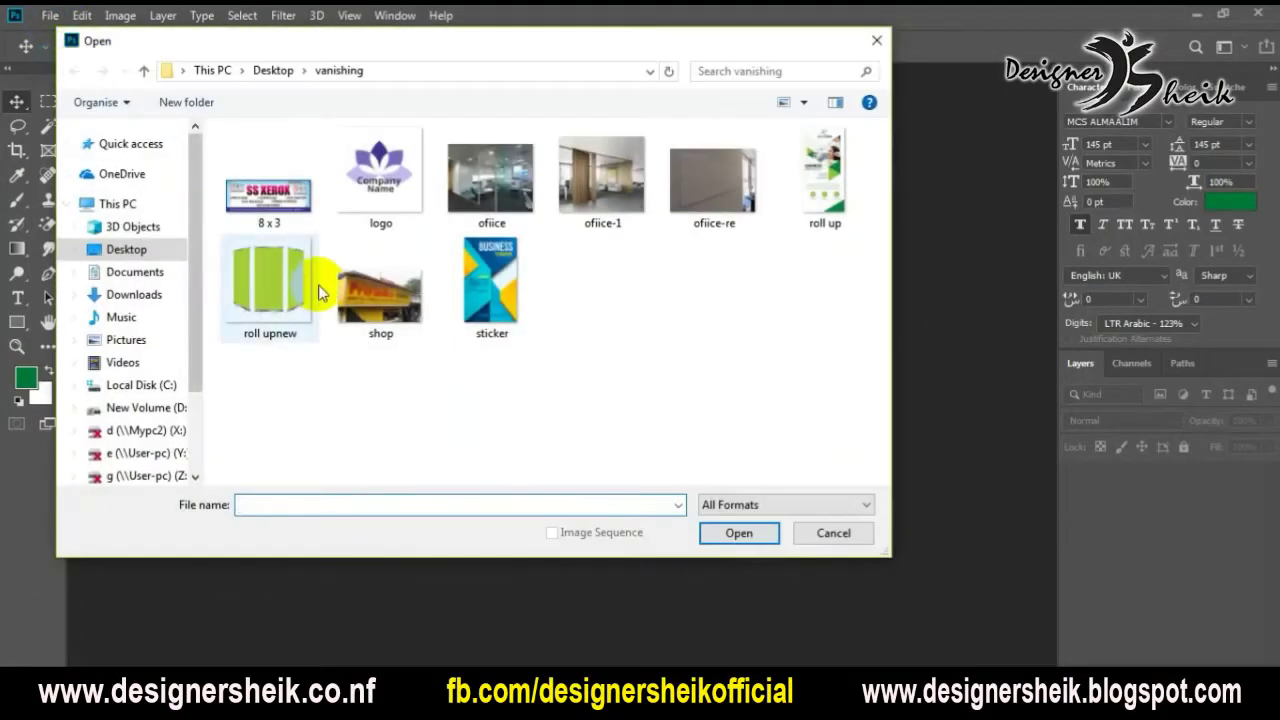
double_click(298, 208)
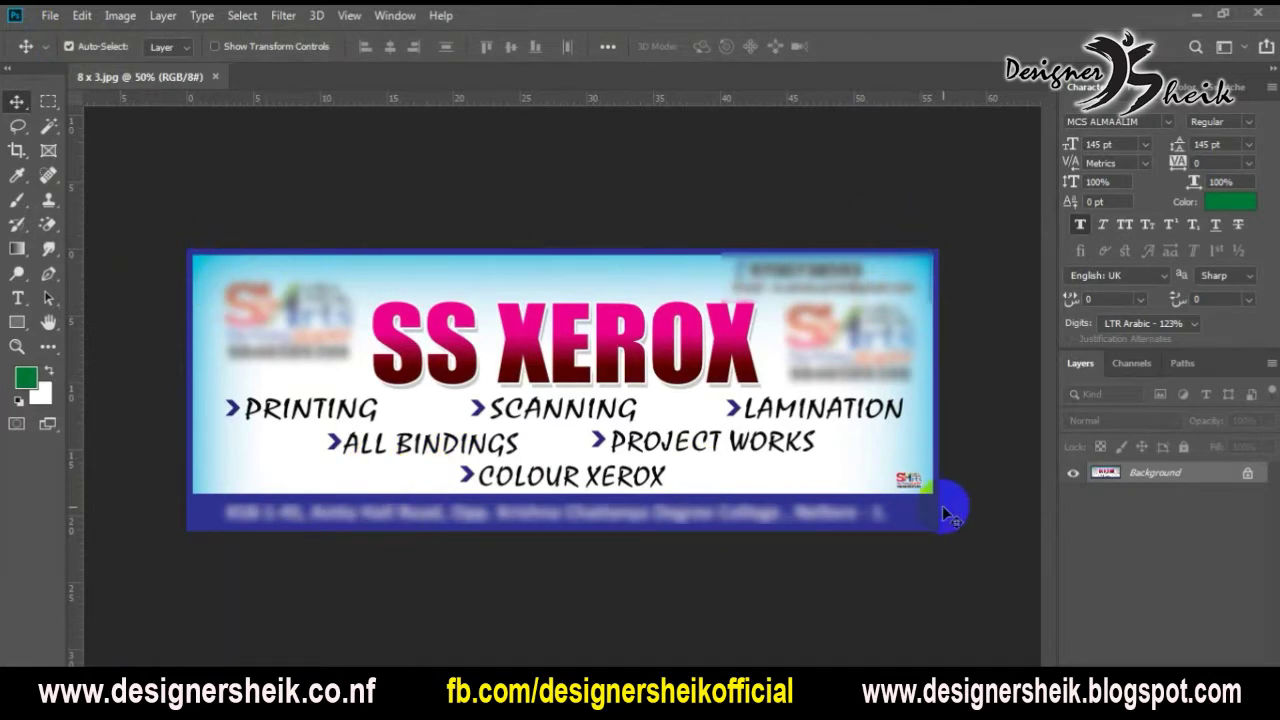
- Open the shop photo as well, then return to the 8 x 3.jpg banner
left_click(50, 15)
left_click(81, 63)
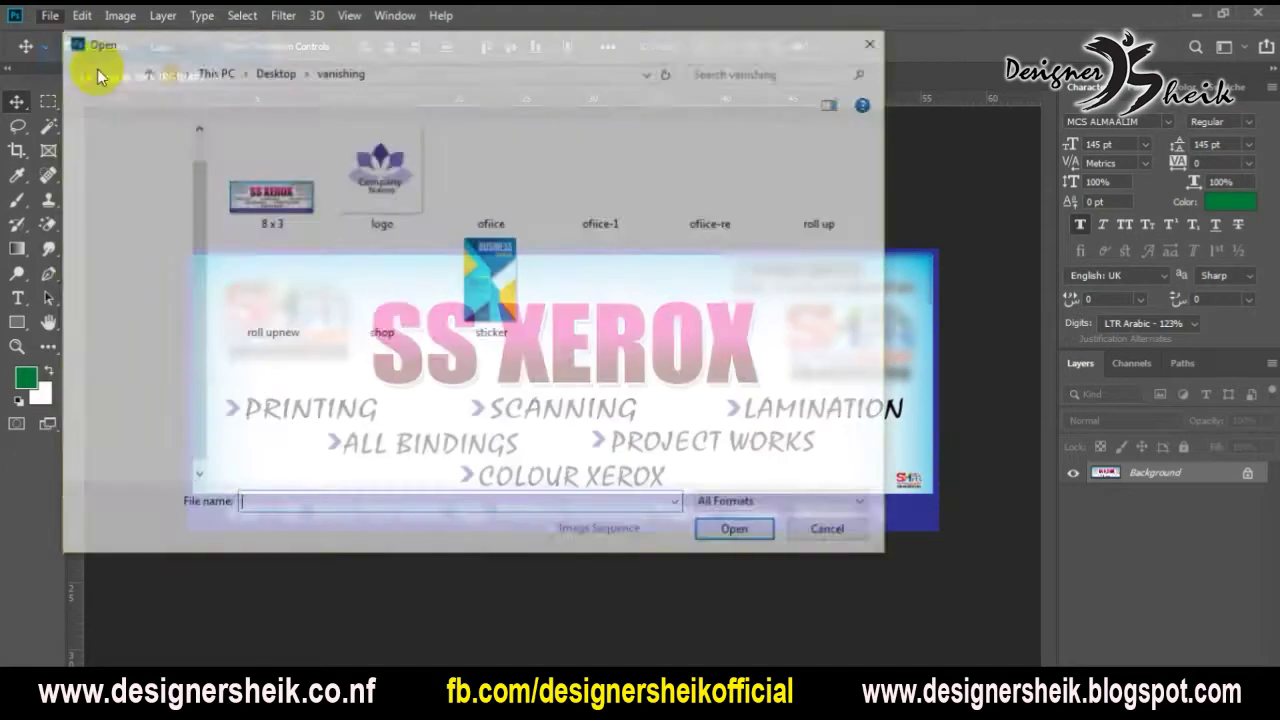
double_click(380, 292)
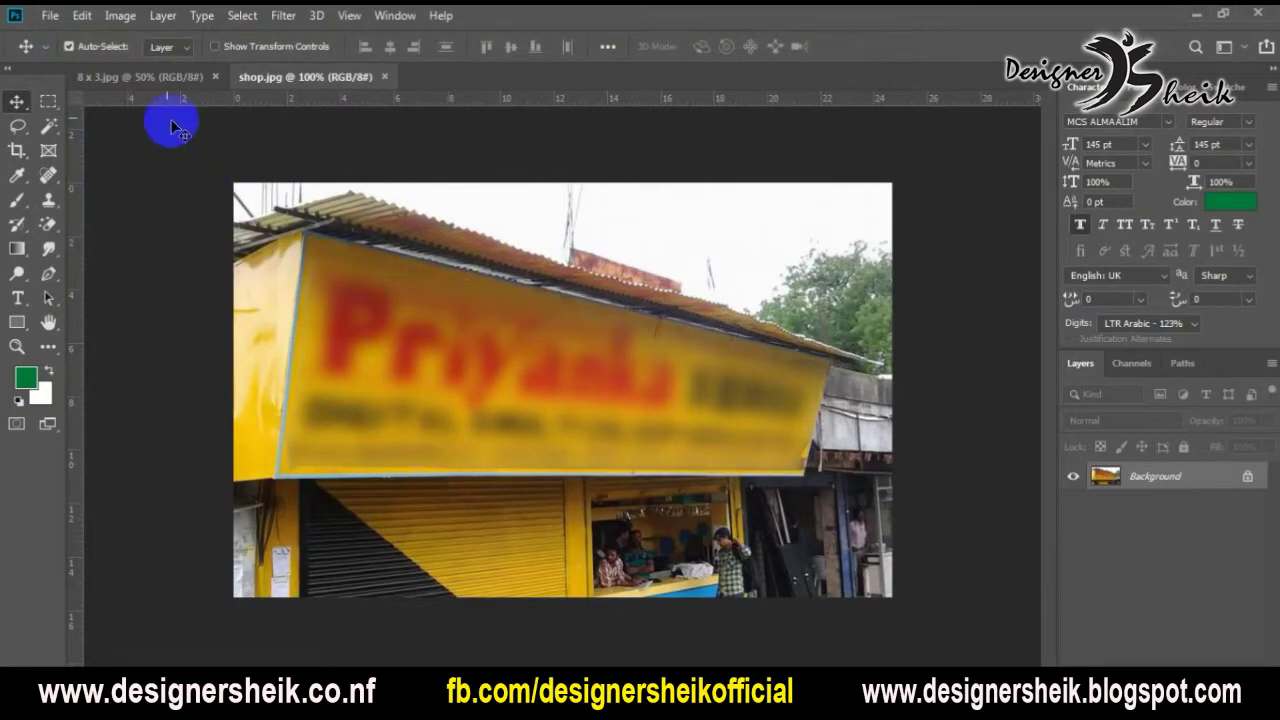
left_click(133, 77)
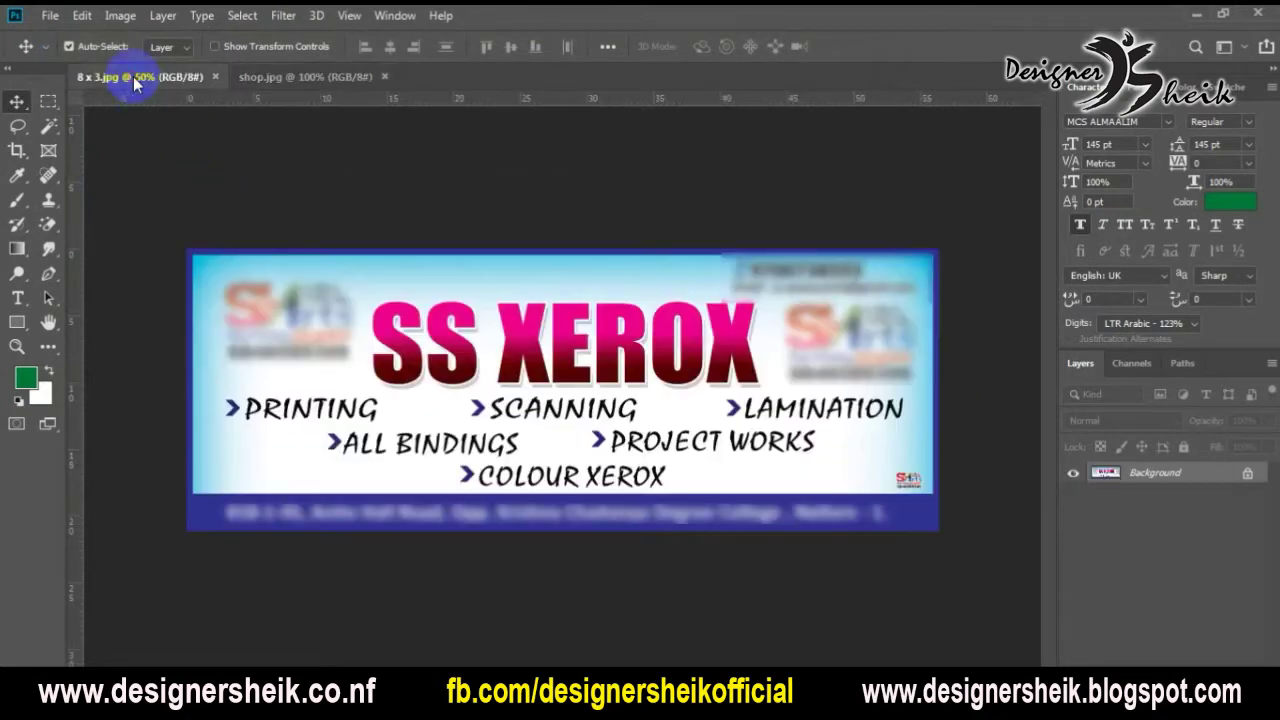
- Unlock the banner background into Layer 0 and marquee-select the entire SS XEROX banner
left_click(1248, 472)
left_click(48, 101)
left_click_drag(178, 205, 945, 598)
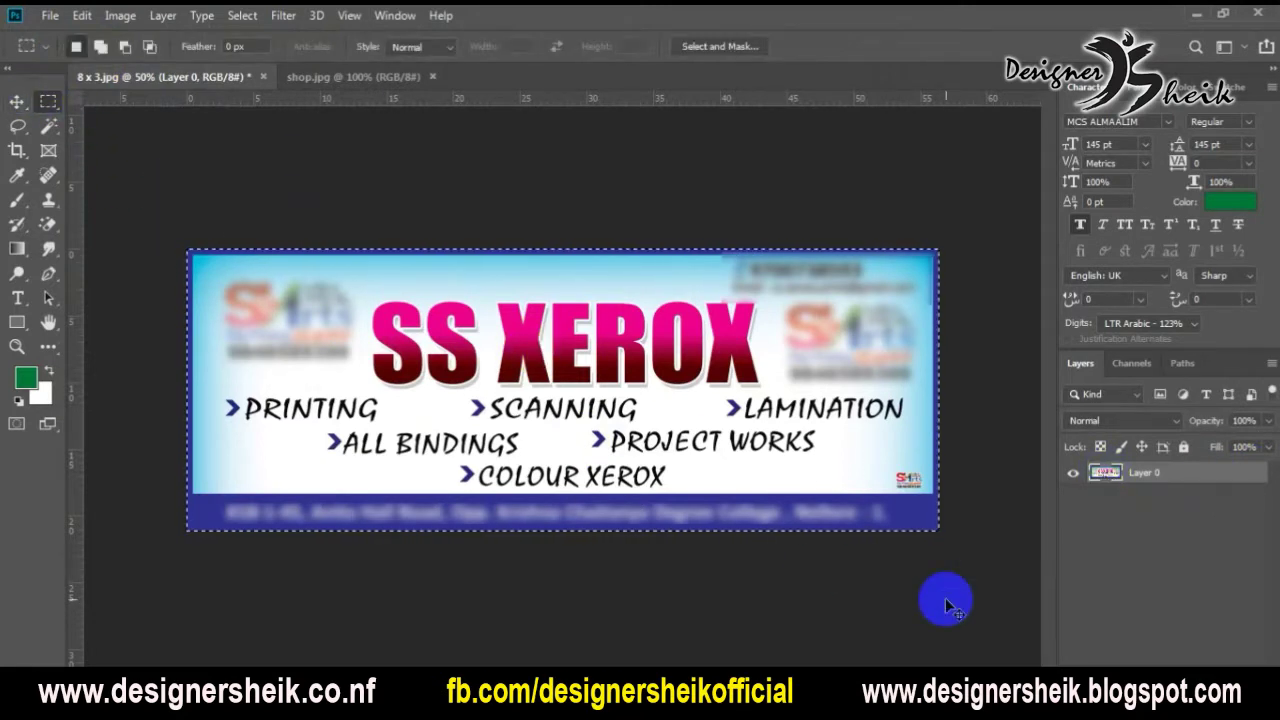
- Copy the selected banner and switch to the shop.jpg photo
left_click(47, 18)
left_click(82, 15)
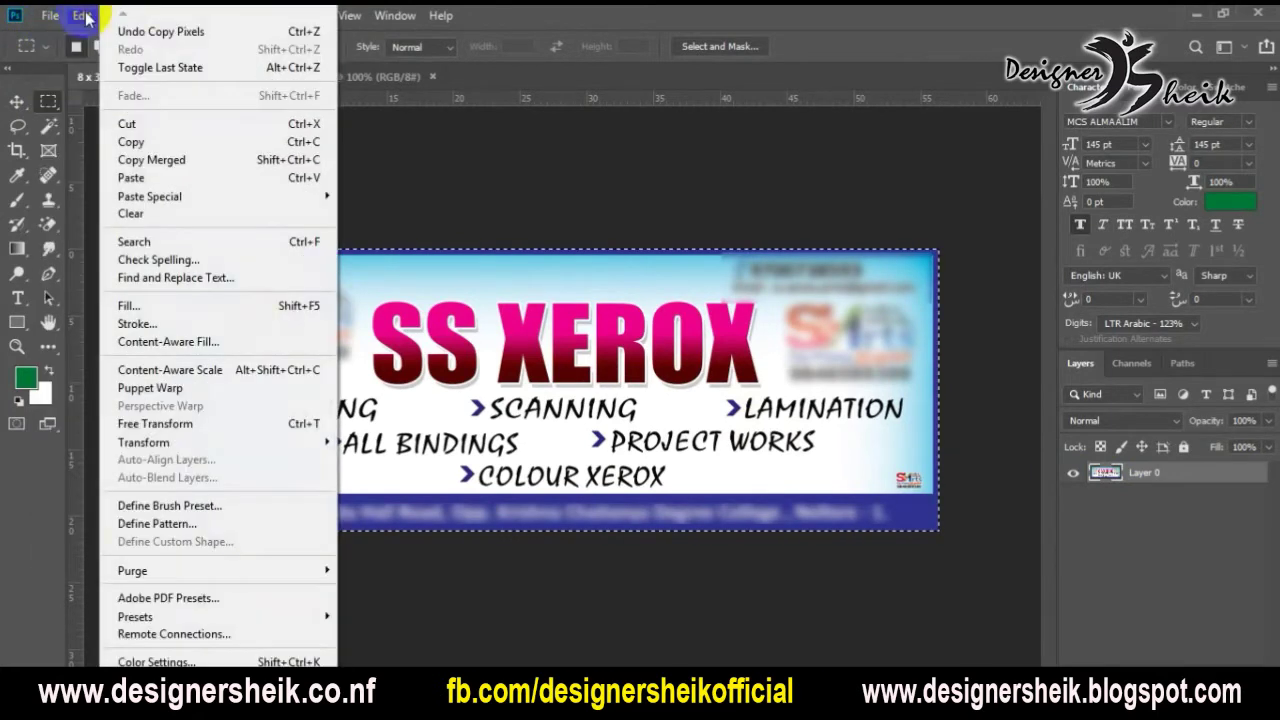
left_click(150, 145)
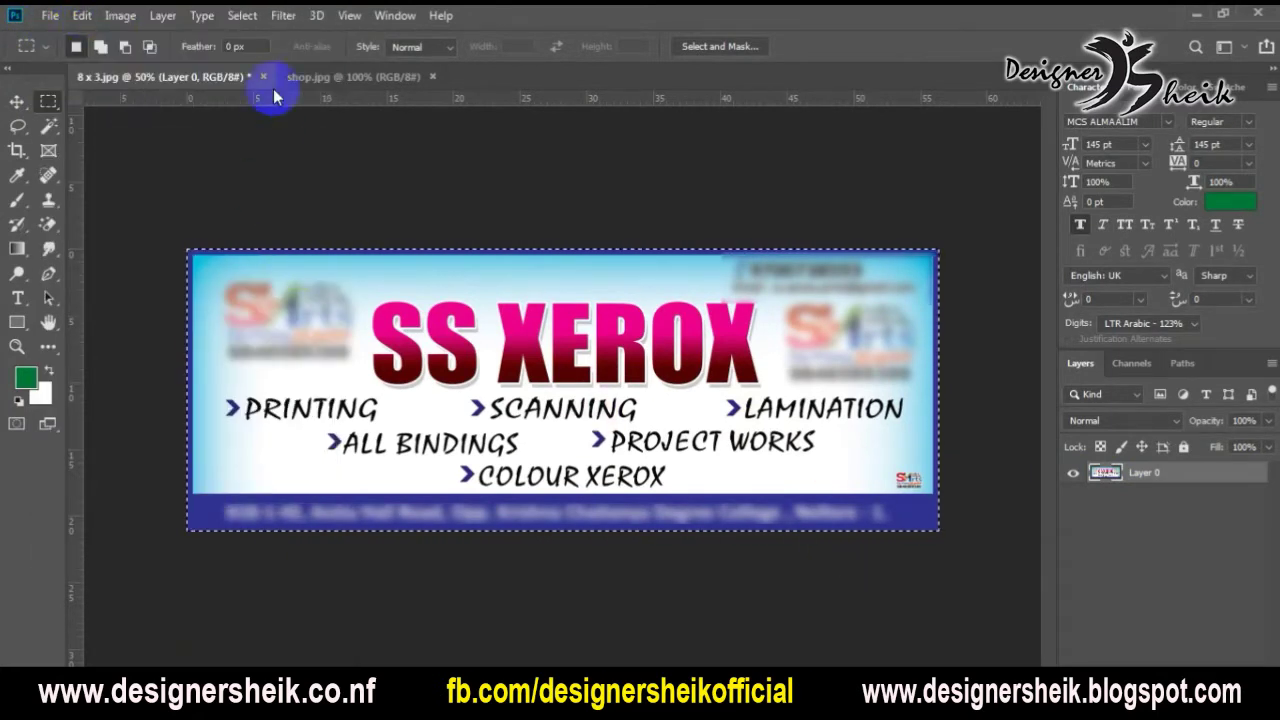
left_click(380, 78)
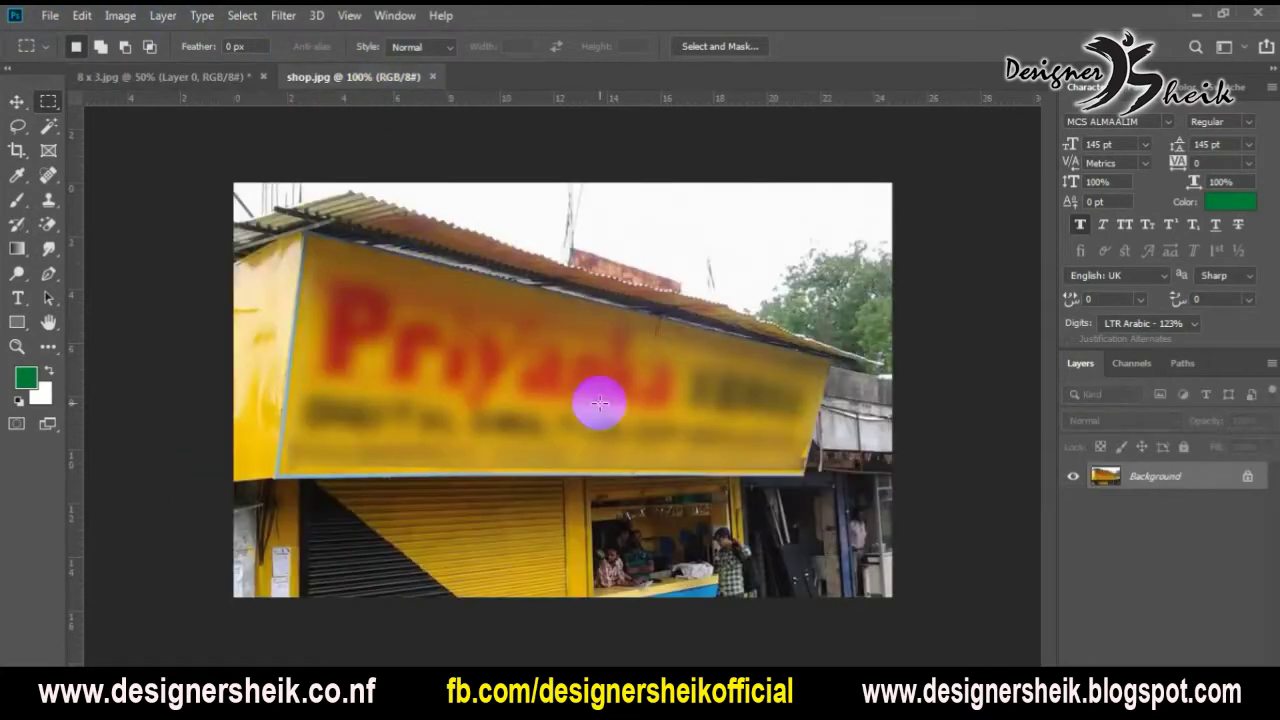
left_click(289, 24)
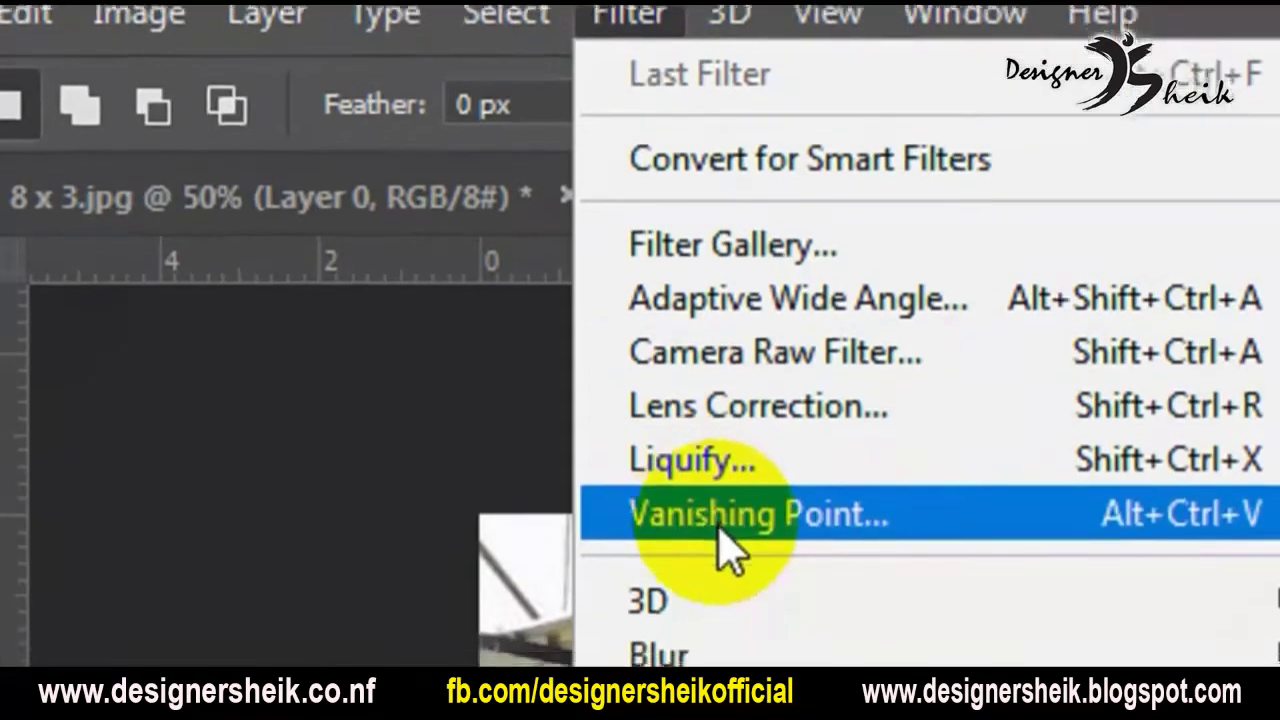
- Open Vanishing Point and zoom and pan onto the yellow shop sign
left_click(785, 541)
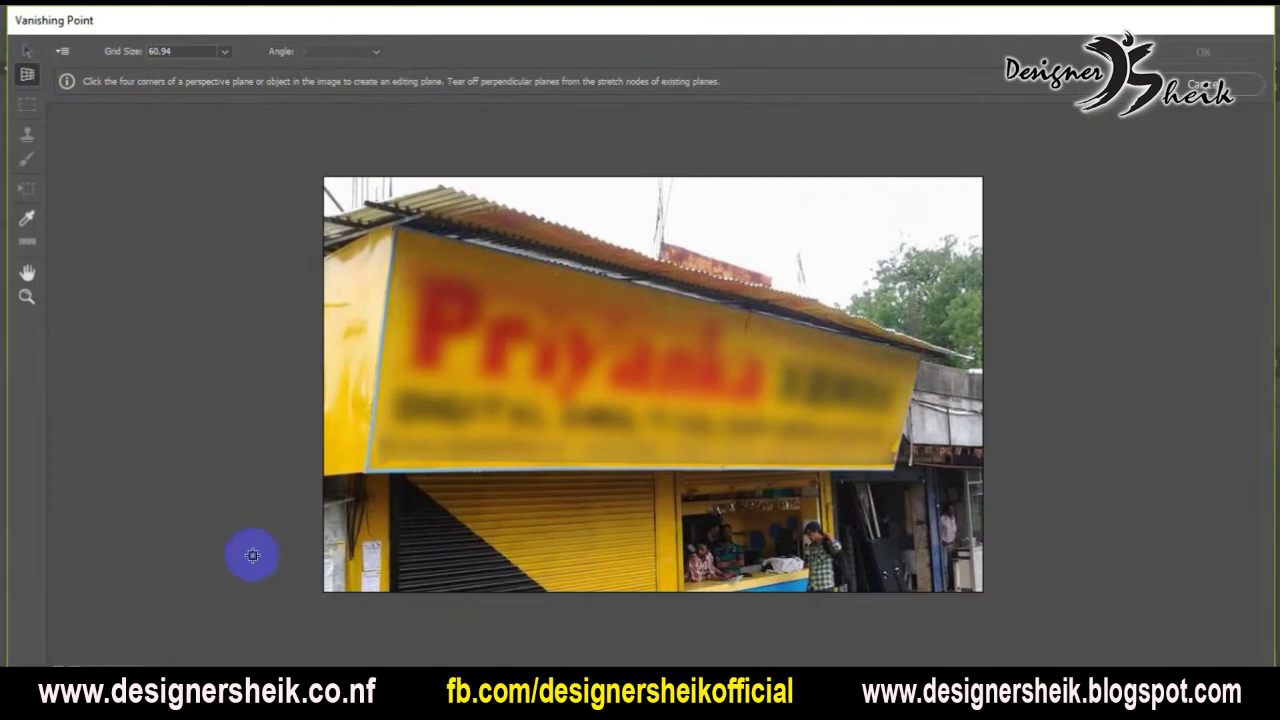
left_click(27, 296)
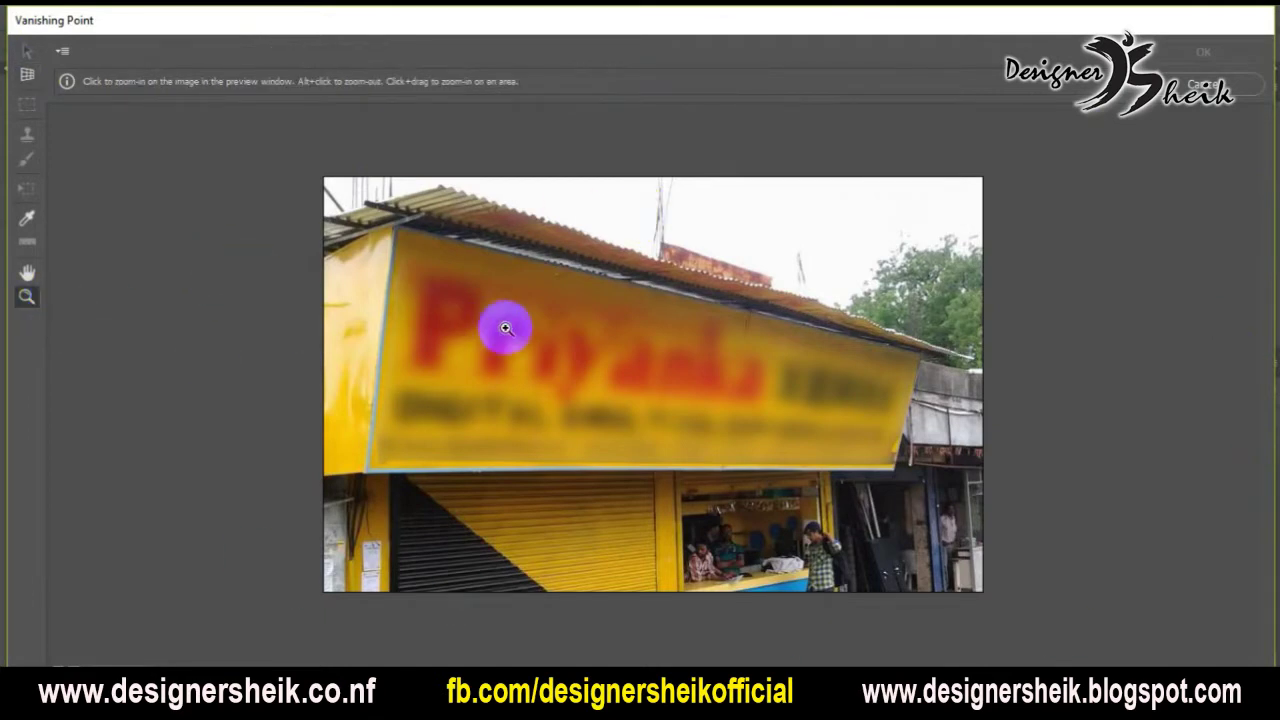
left_click(697, 361)
key("h")
left_click_drag(386, 346, 508, 327)
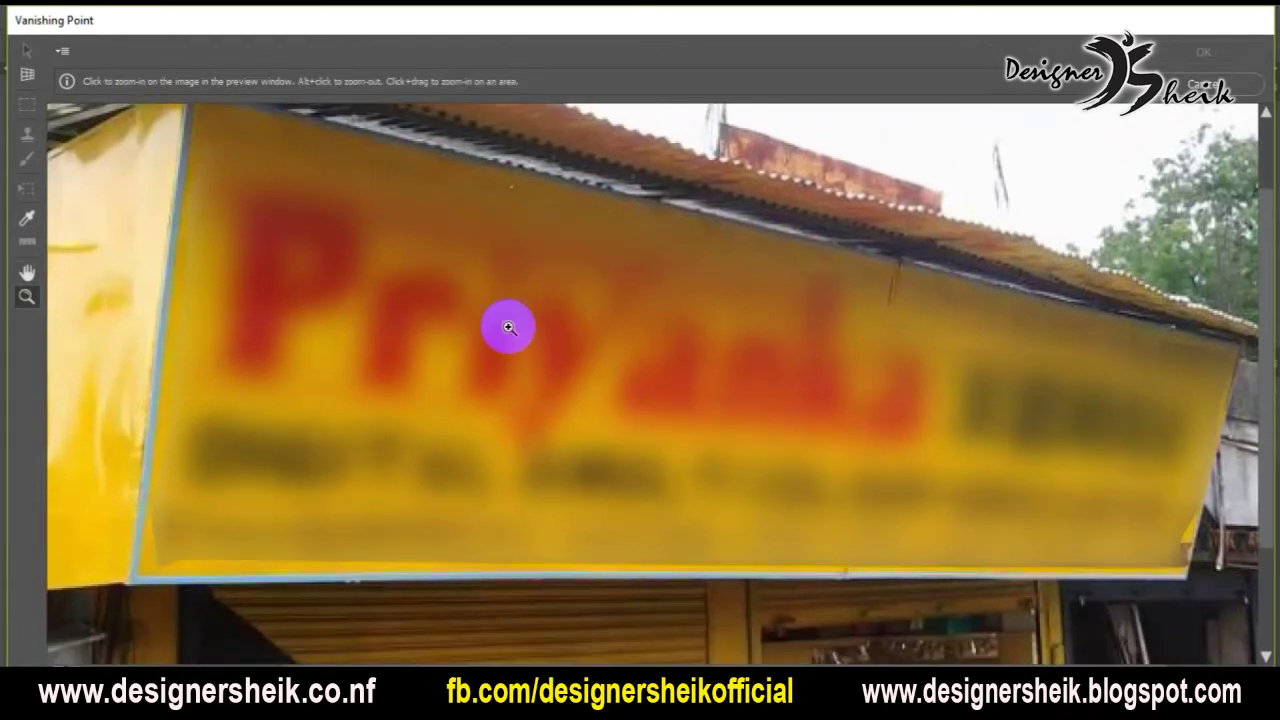
- Create a perspective plane on the sign's four corners and nudge the top-left node
left_click(27, 74)
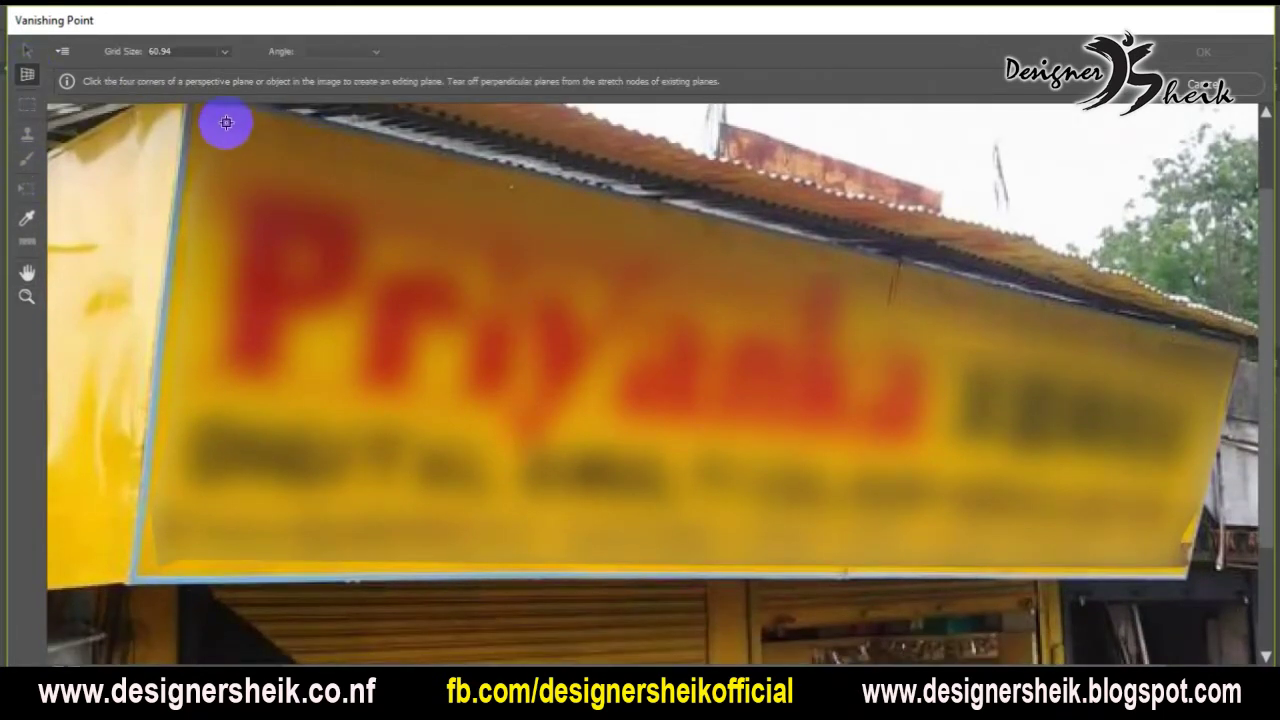
scroll(221, 148, "up", 1)
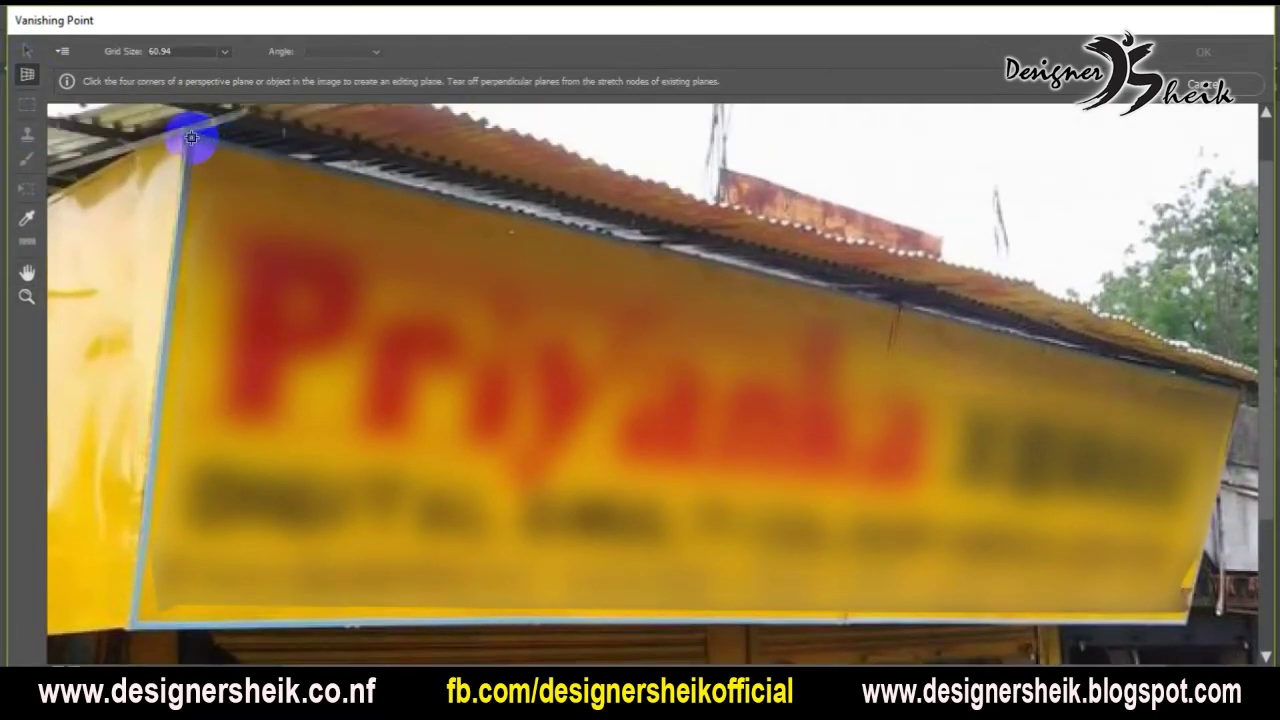
left_click(191, 137)
left_click(1225, 389)
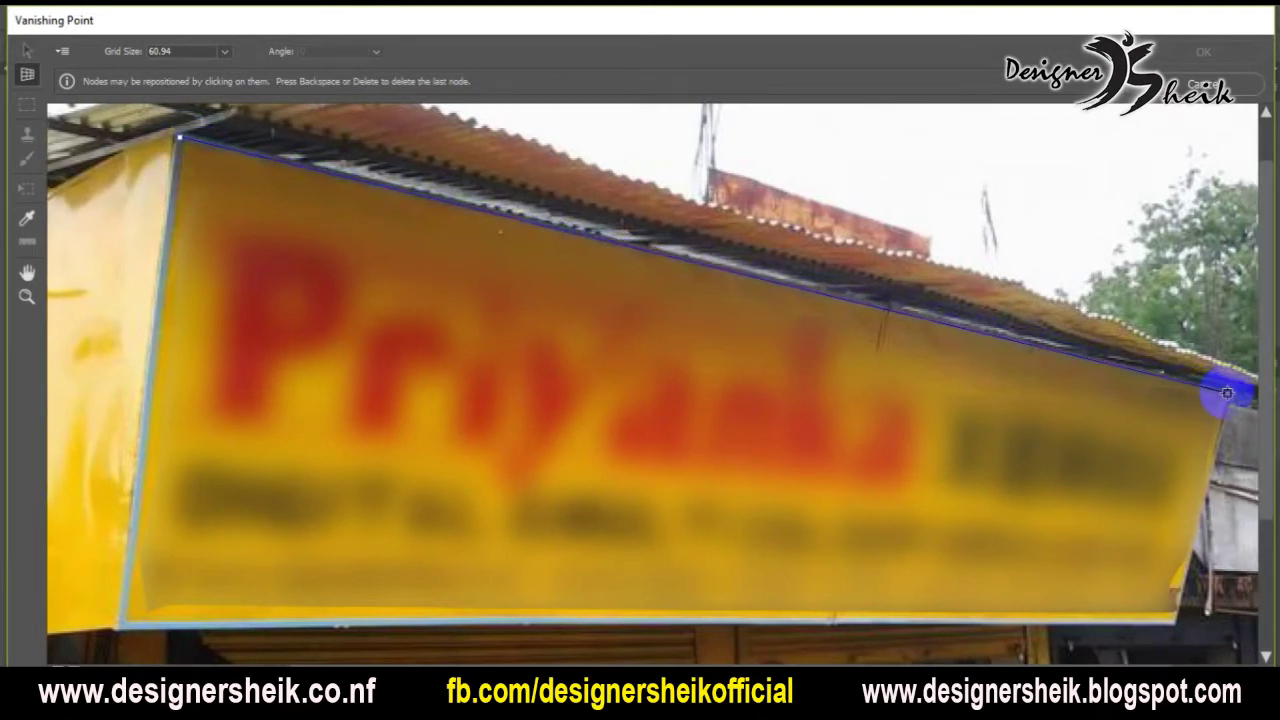
left_click(1178, 626)
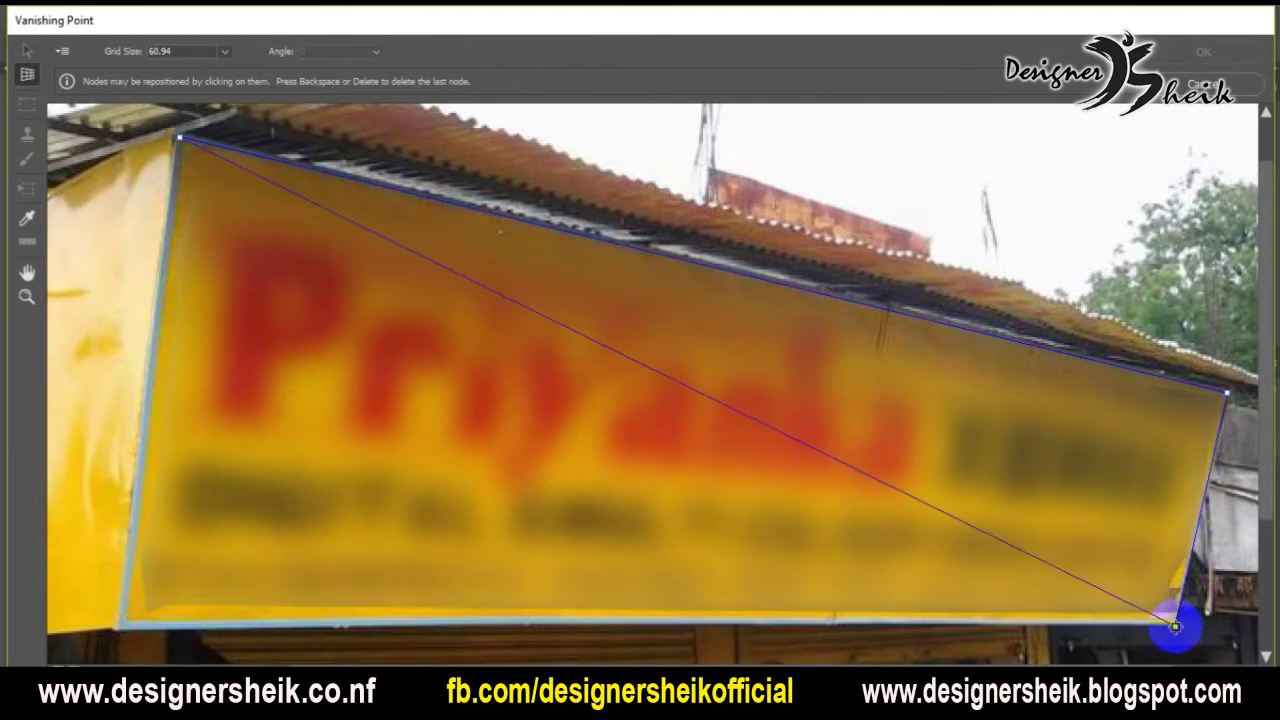
left_click(116, 627)
left_click_drag(183, 139, 177, 135)
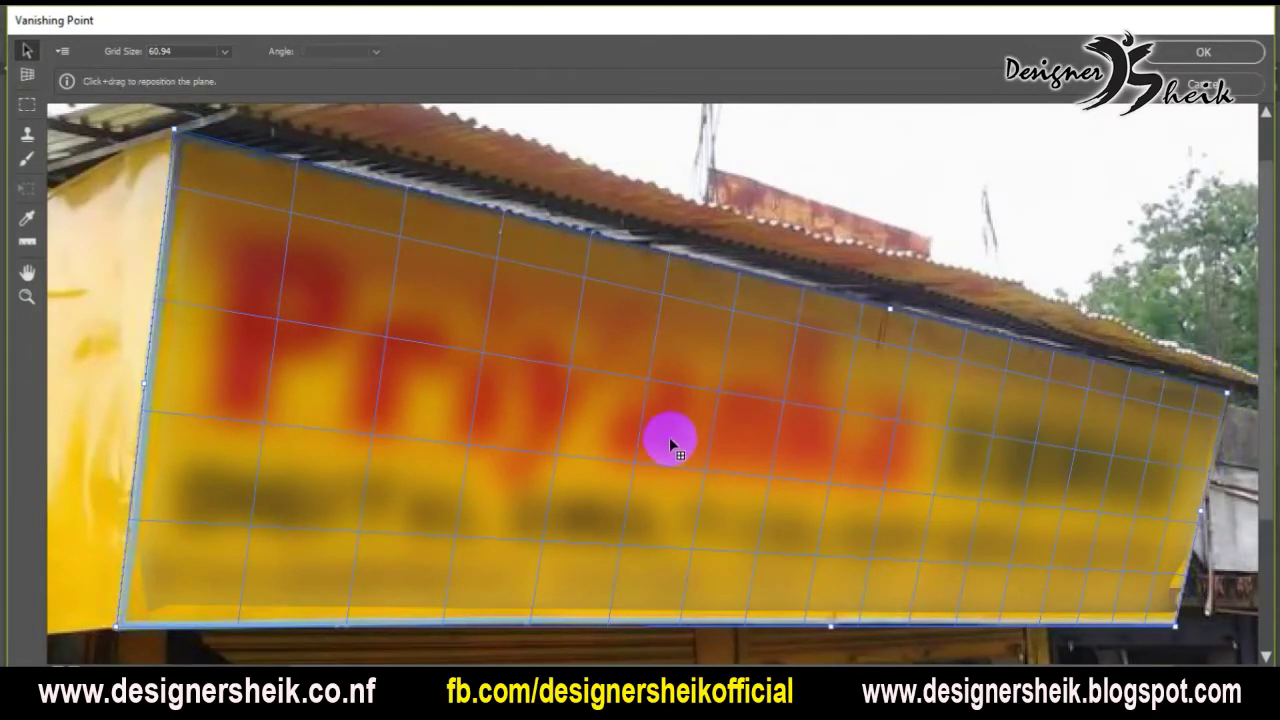
- Zoom out to the whole shop photo and paste the copied banner in
left_click(27, 296)
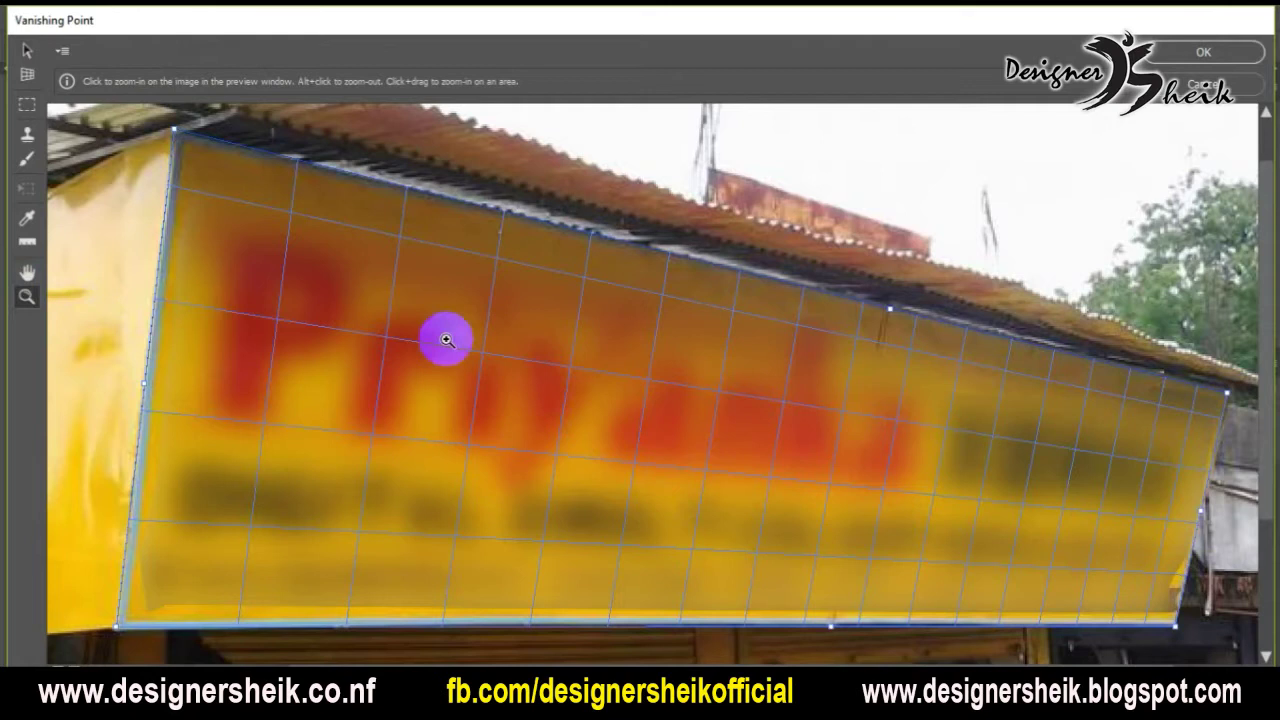
left_click(559, 345, "alt")
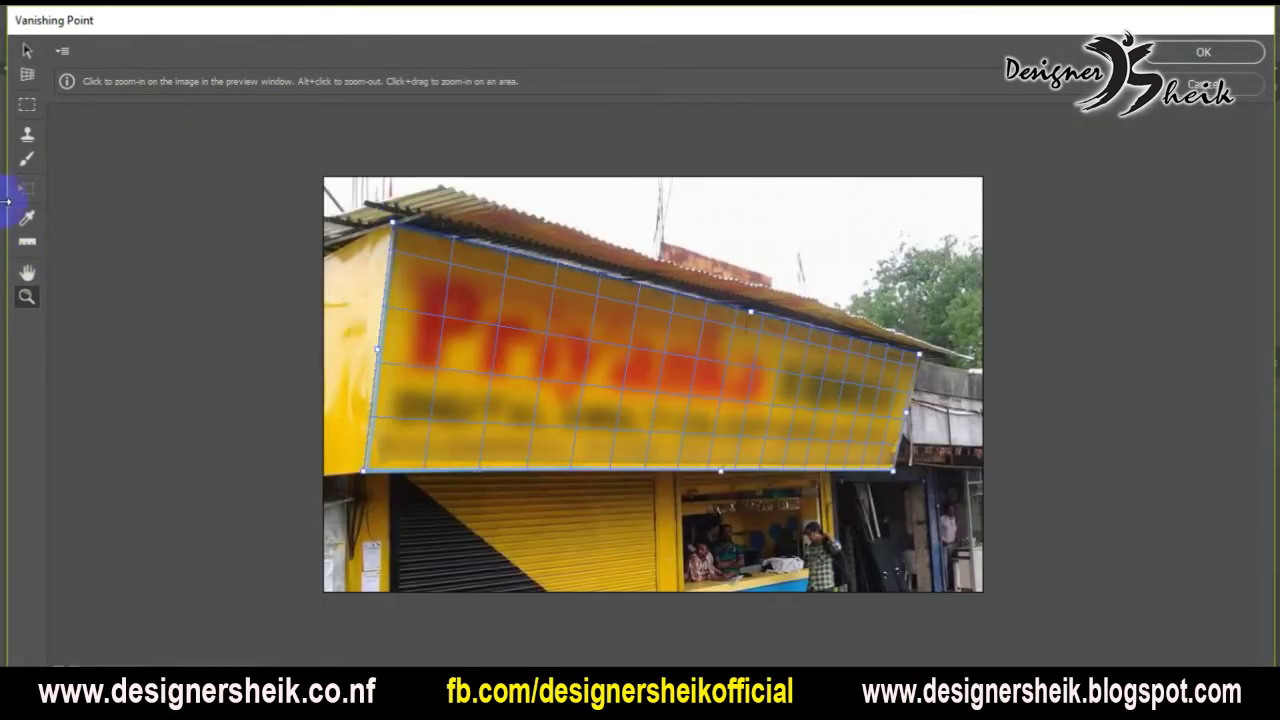
left_click(27, 50)
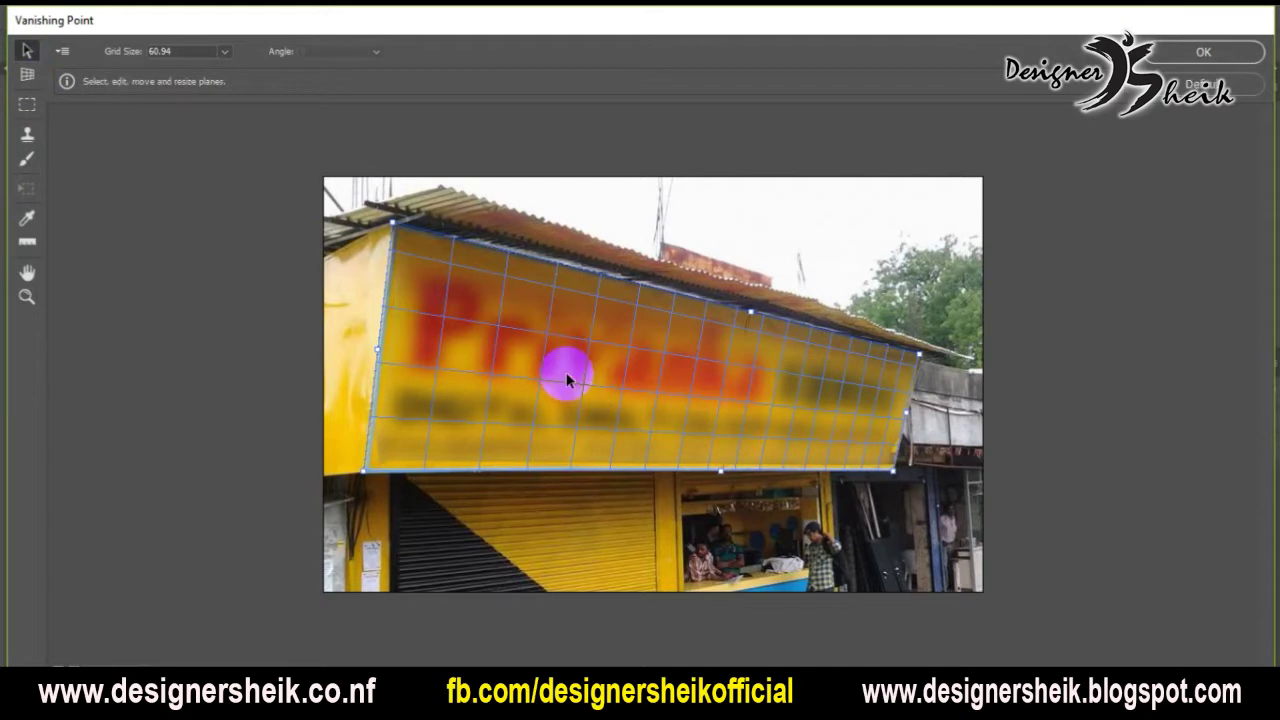
key("ctrl+v")
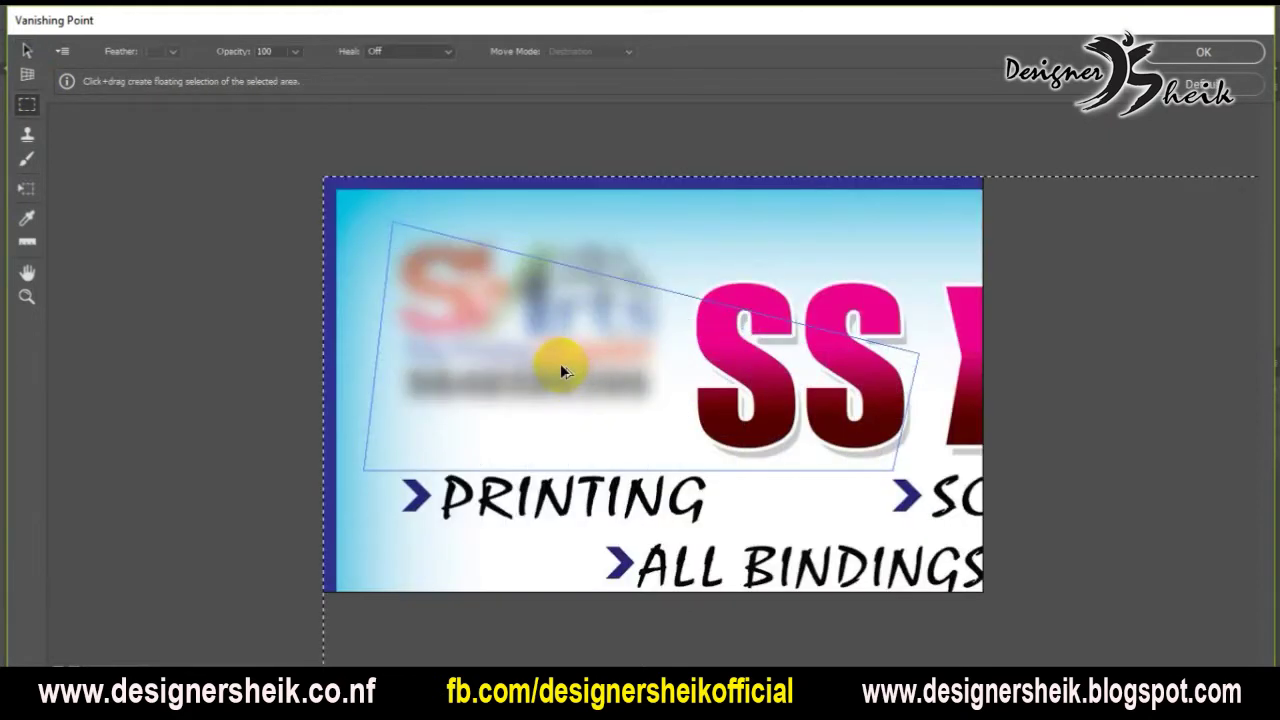
- Transform the SS XEROX banner onto the plane, stretch it over the whole sign, and apply
key("t")
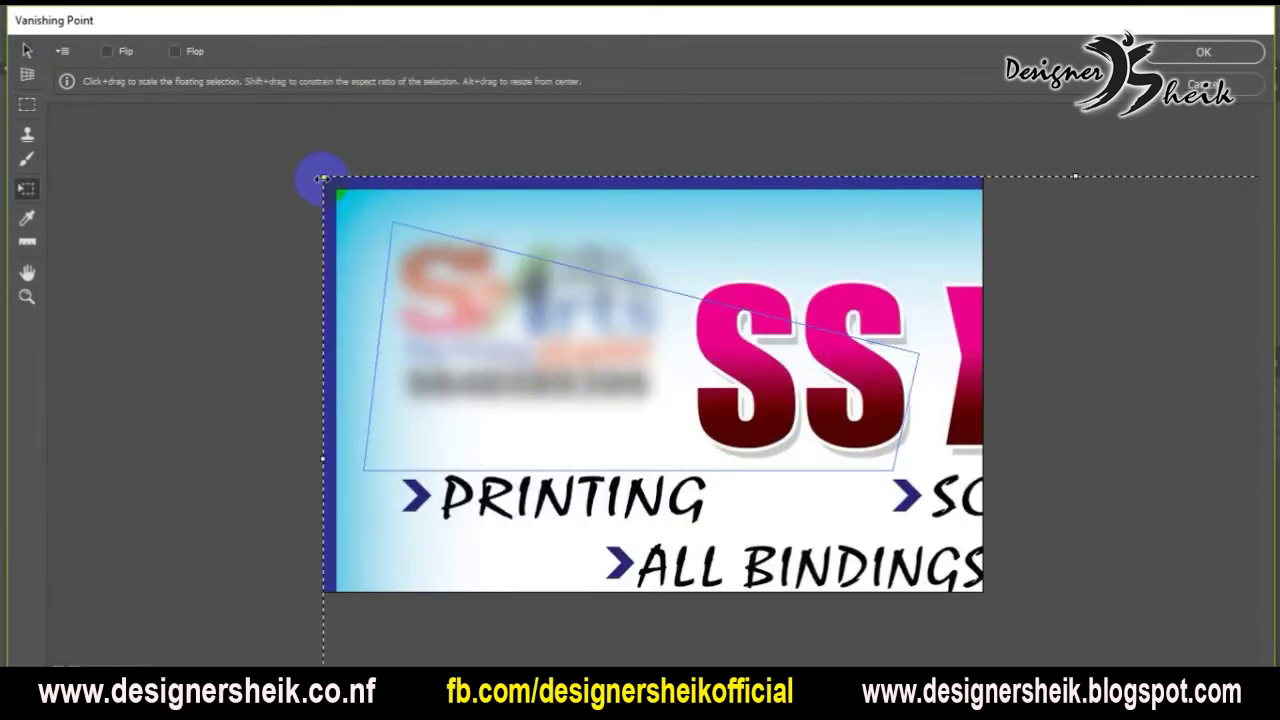
left_click_drag(337, 188, 316, 228)
left_click_drag(506, 309, 582, 468)
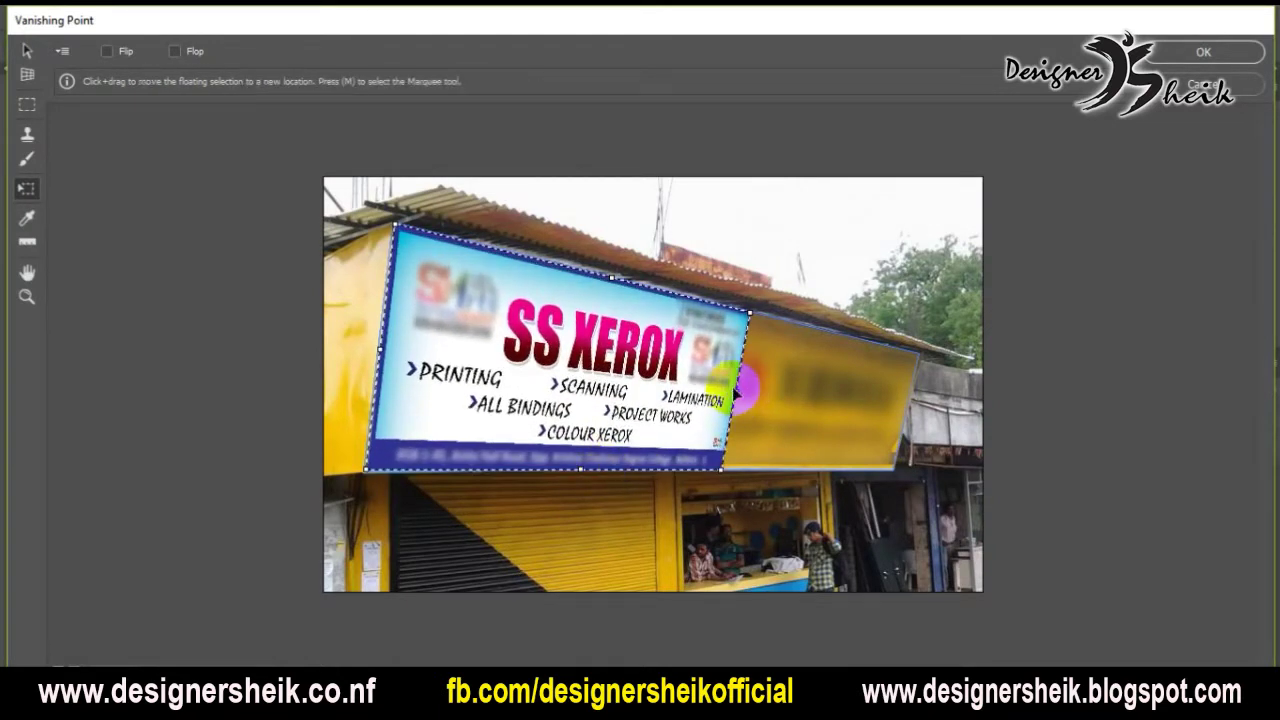
left_click_drag(738, 396, 906, 413)
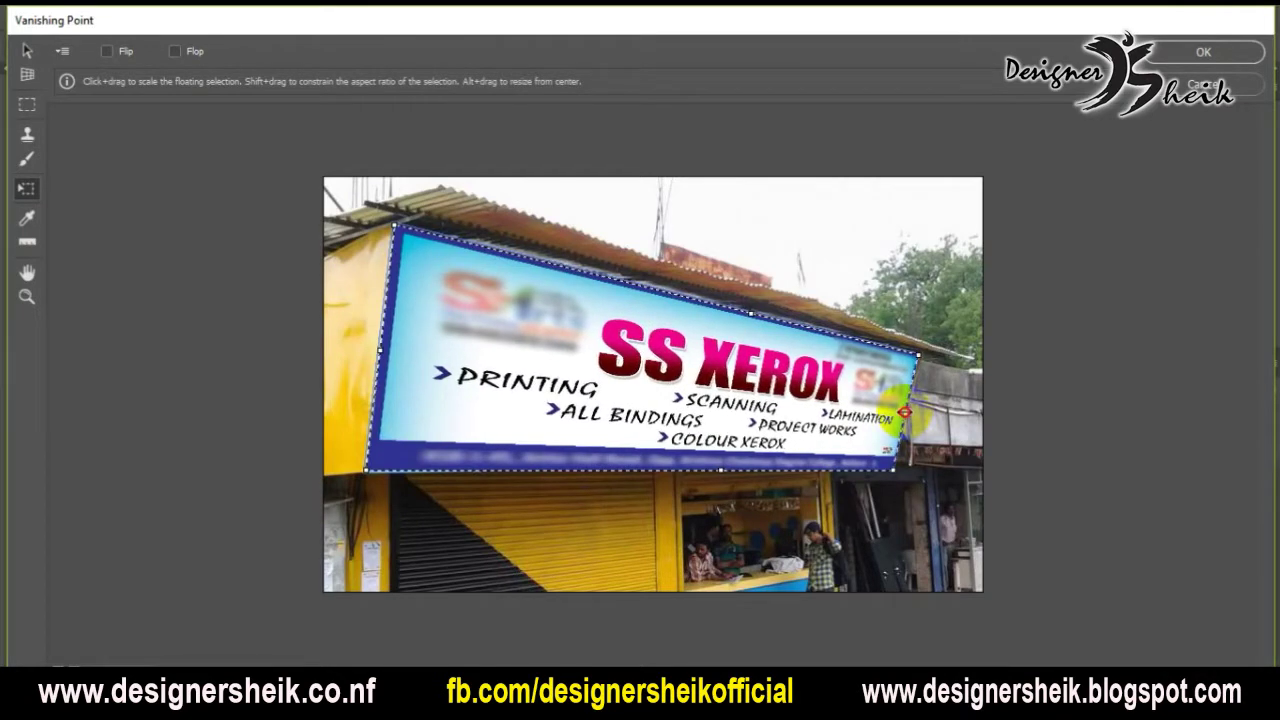
left_click(30, 53)
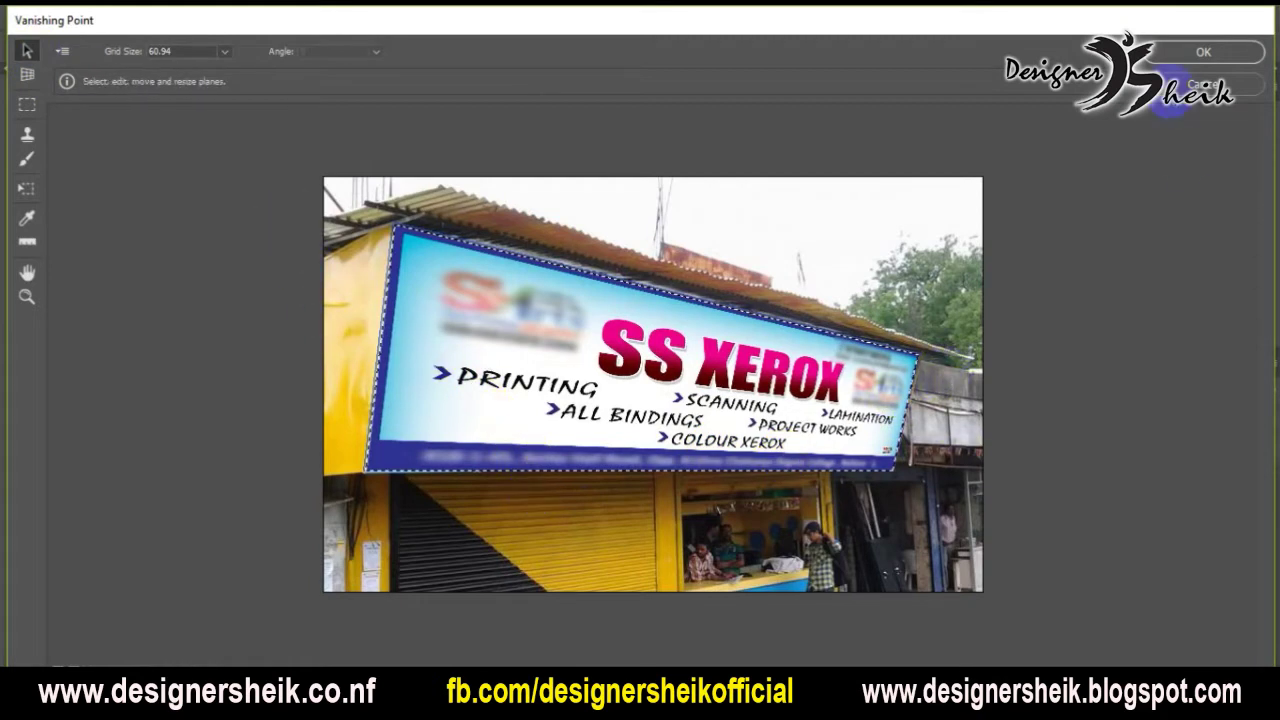
left_click(1173, 58)
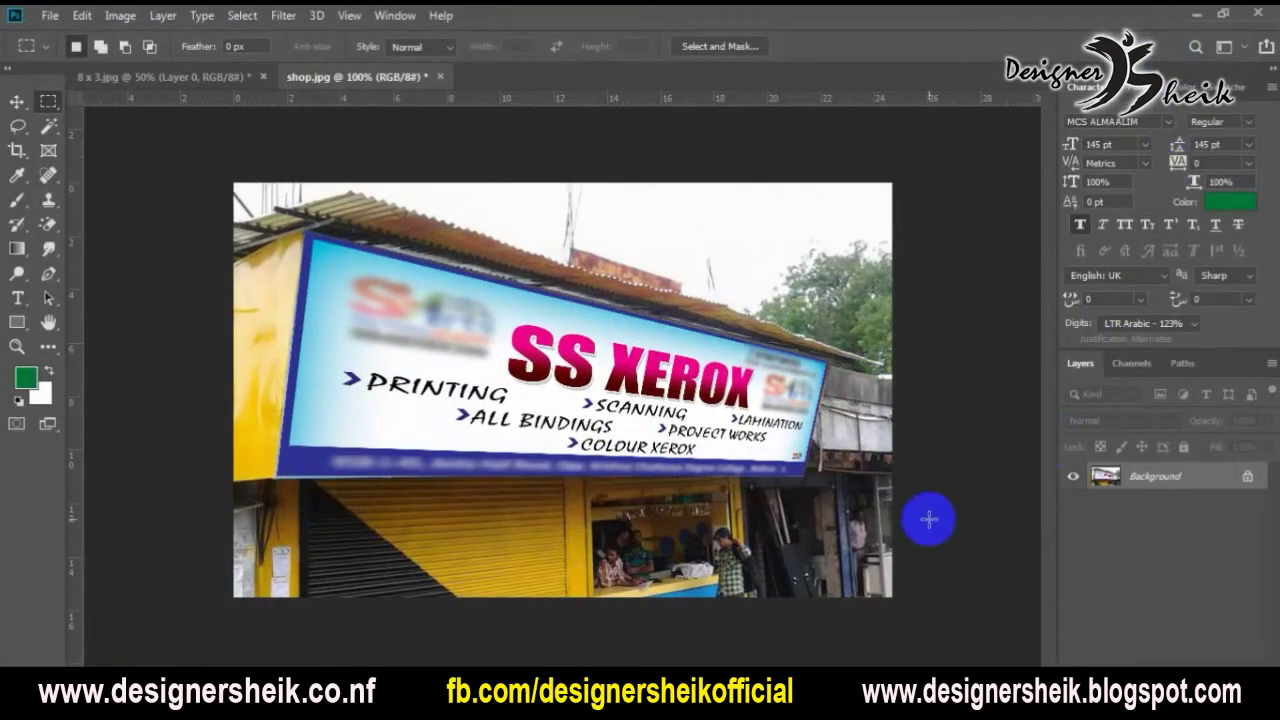
scroll(640, 467, "down", 1)
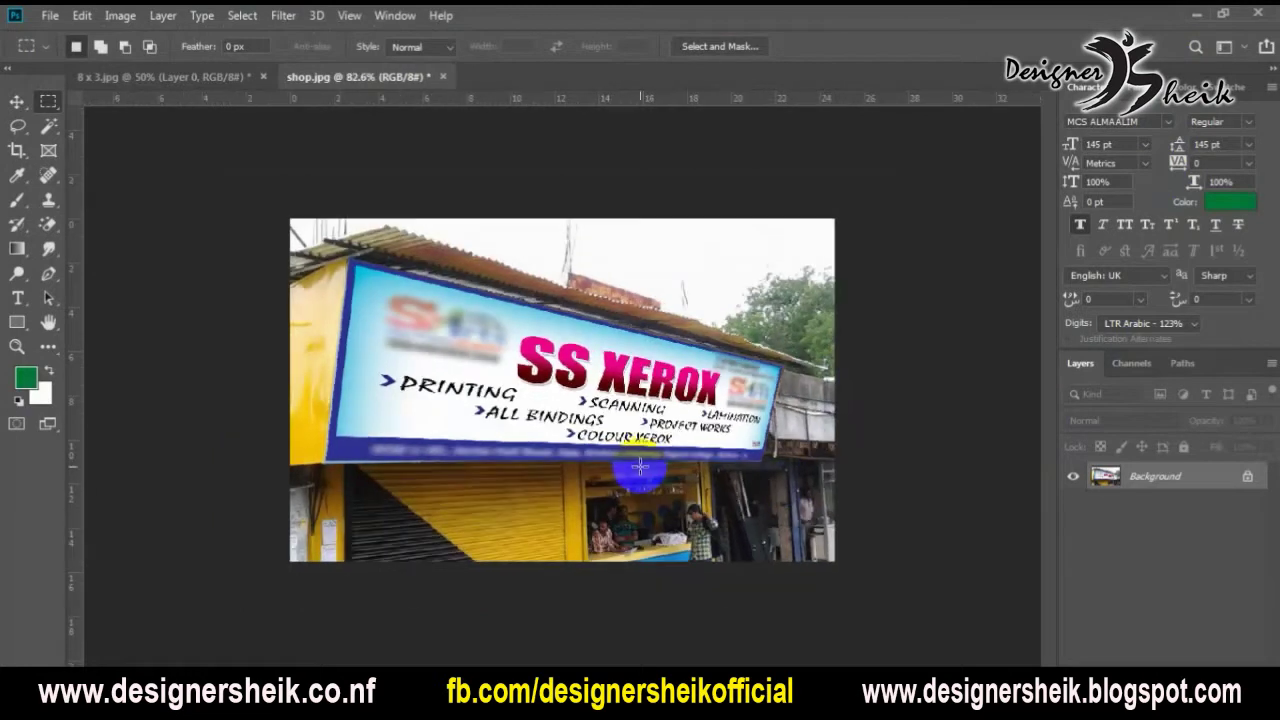
left_click(16, 102)
scroll(510, 390, "up", 1)
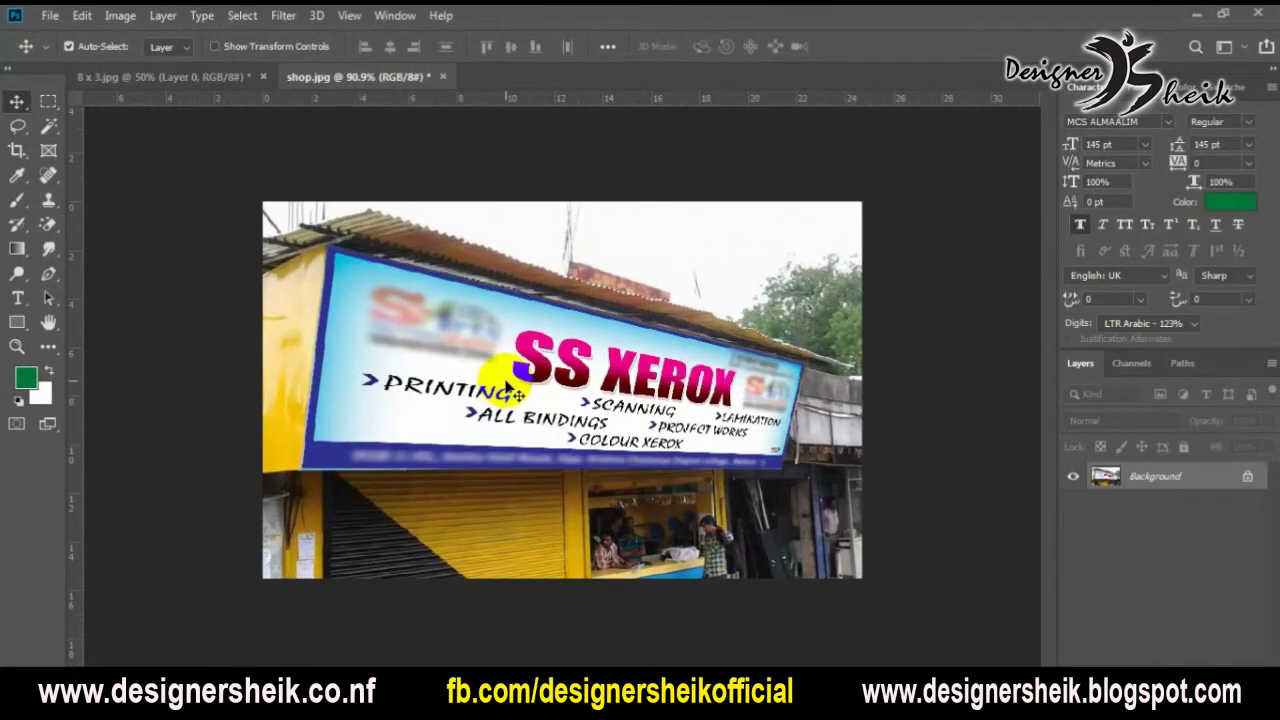
scroll(510, 390, "down", 1)
scroll(510, 390, "down", 1)
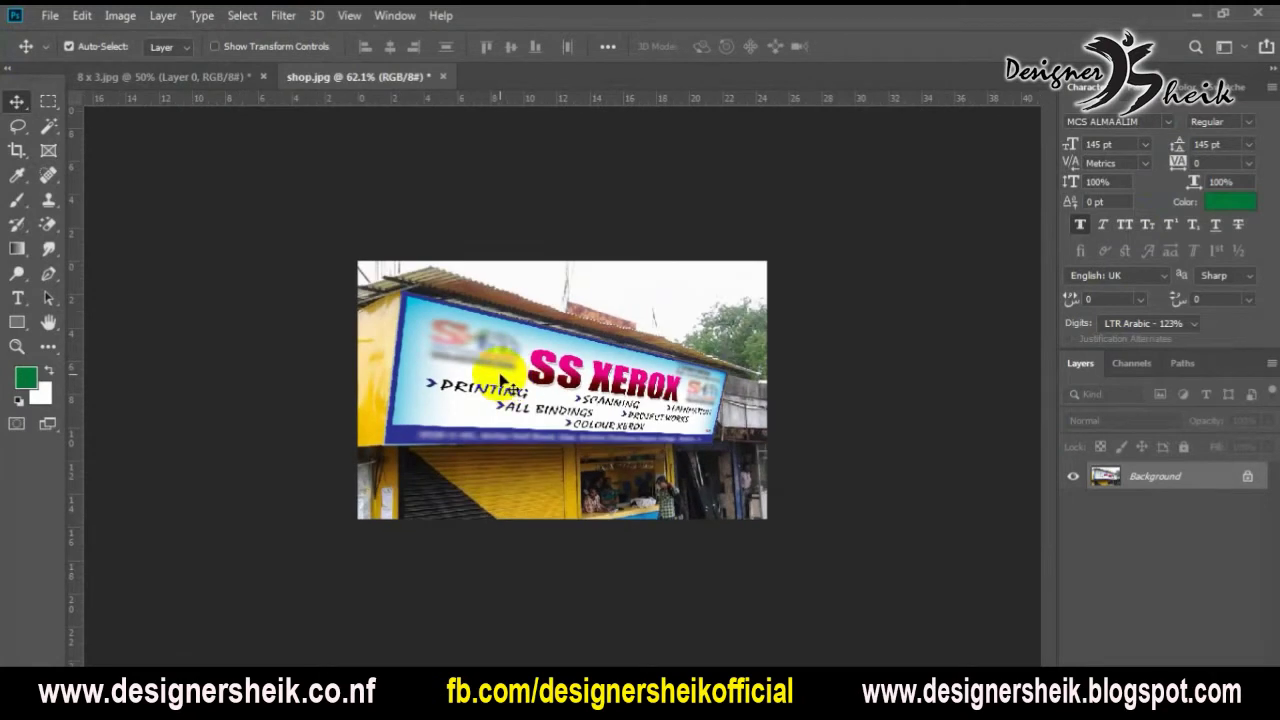
scroll(500, 380, "up", 1)
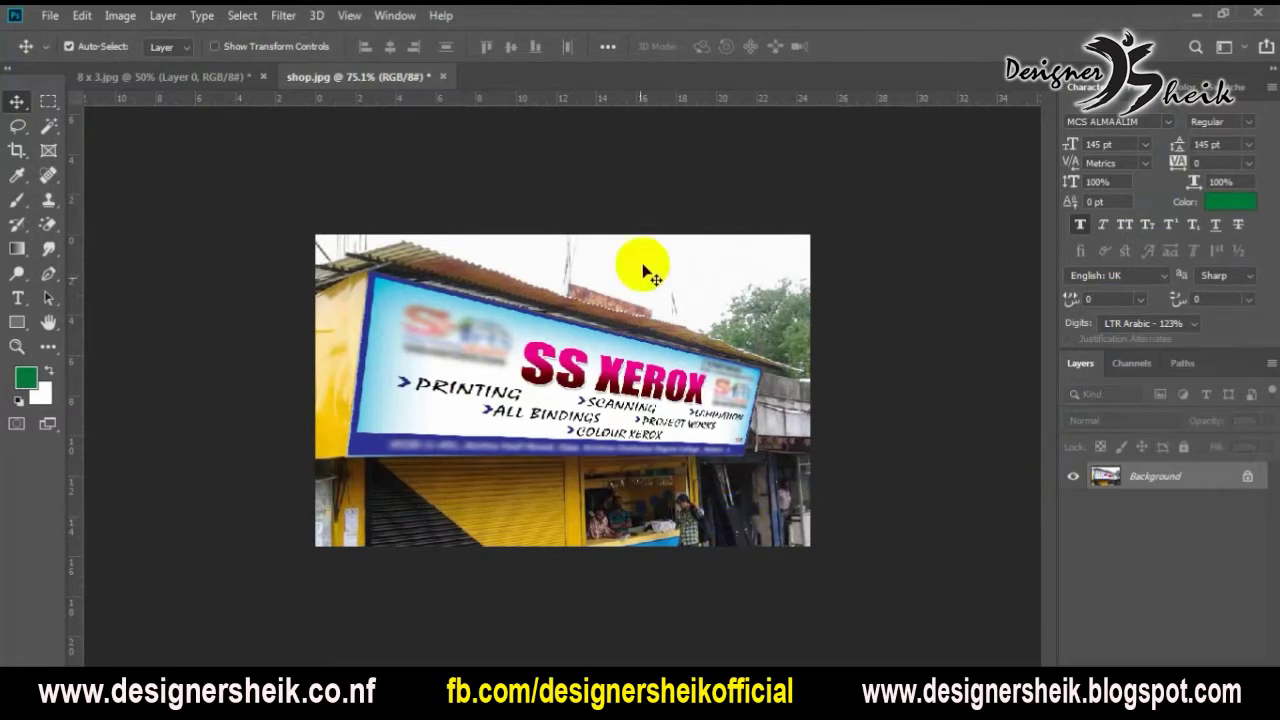
left_click(282, 16)
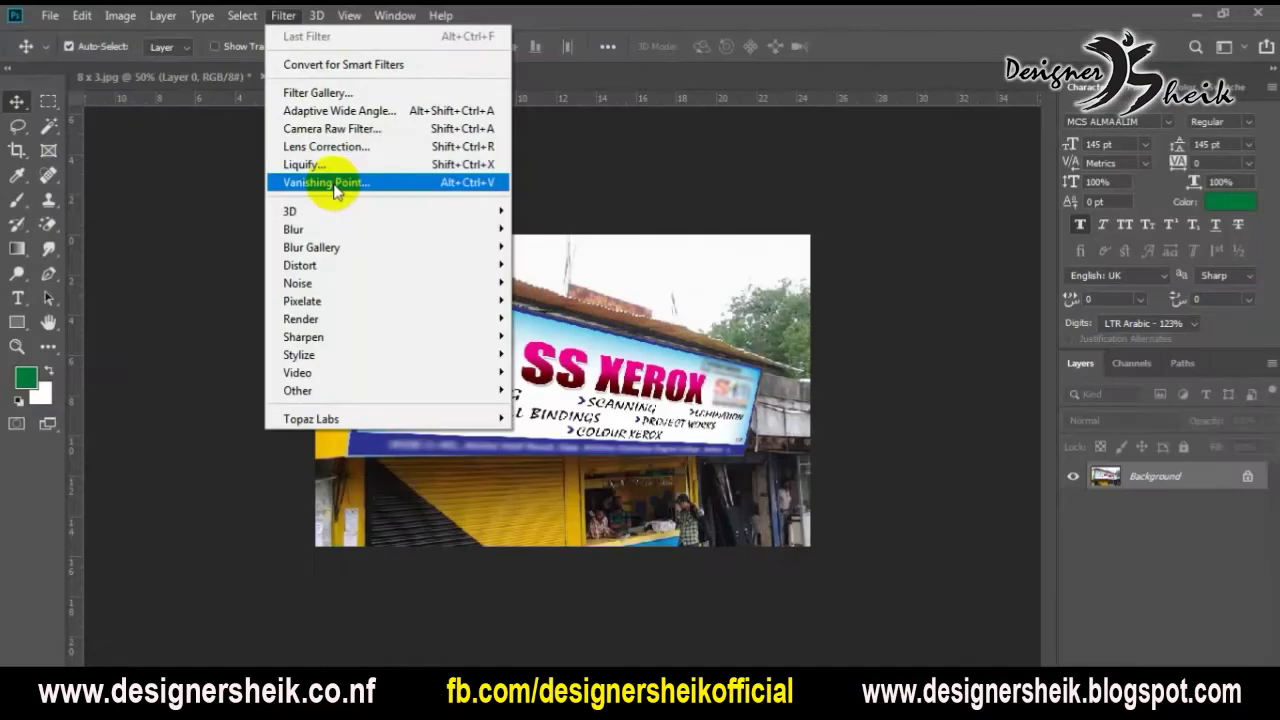
left_click(760, 478)
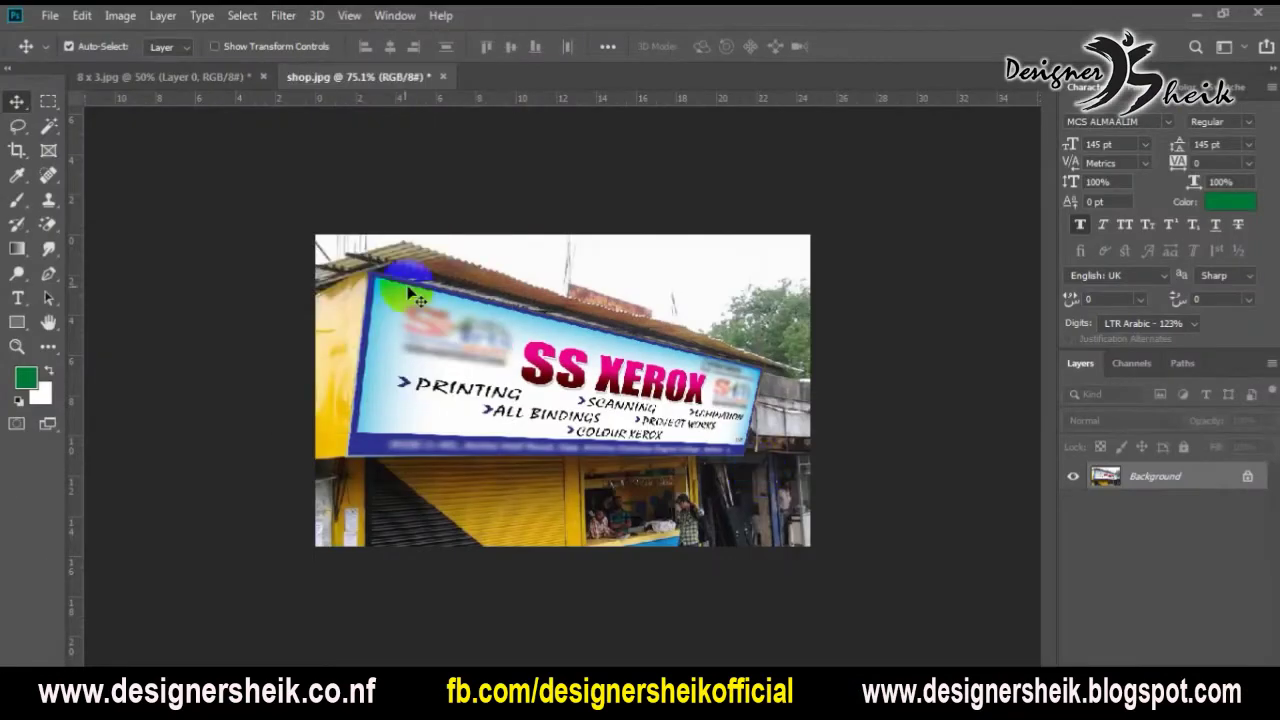
left_click(443, 77)
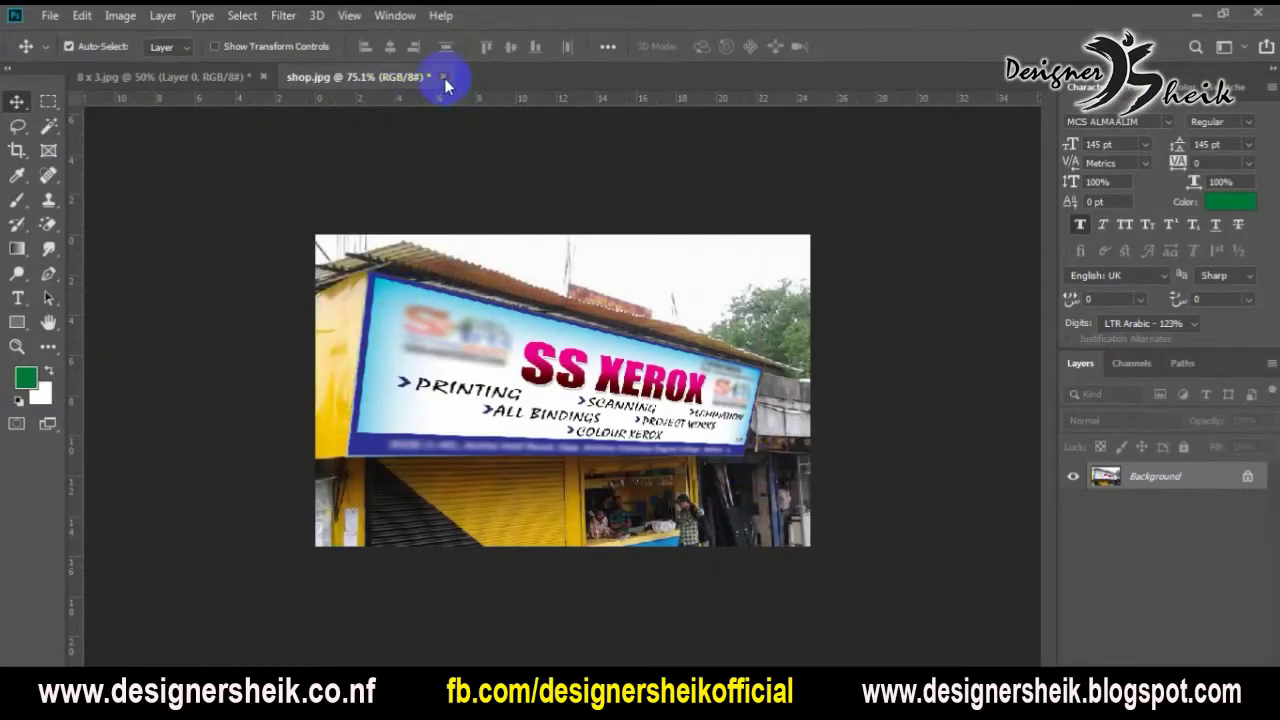
- Close shop.jpg and 8 x 3.jpg without saving changes
left_click(628, 280)
left_click(264, 77)
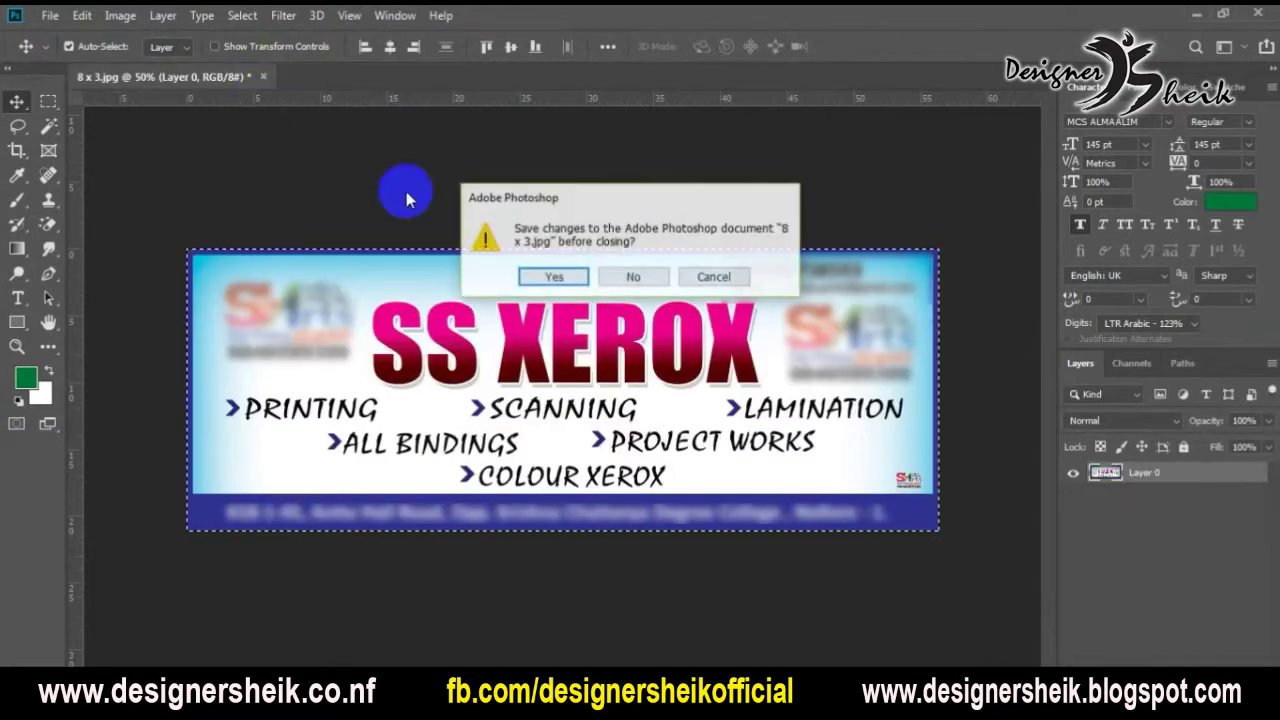
left_click(598, 277)
- Open roll upnew.png and roll up.jpg
left_click(49, 15)
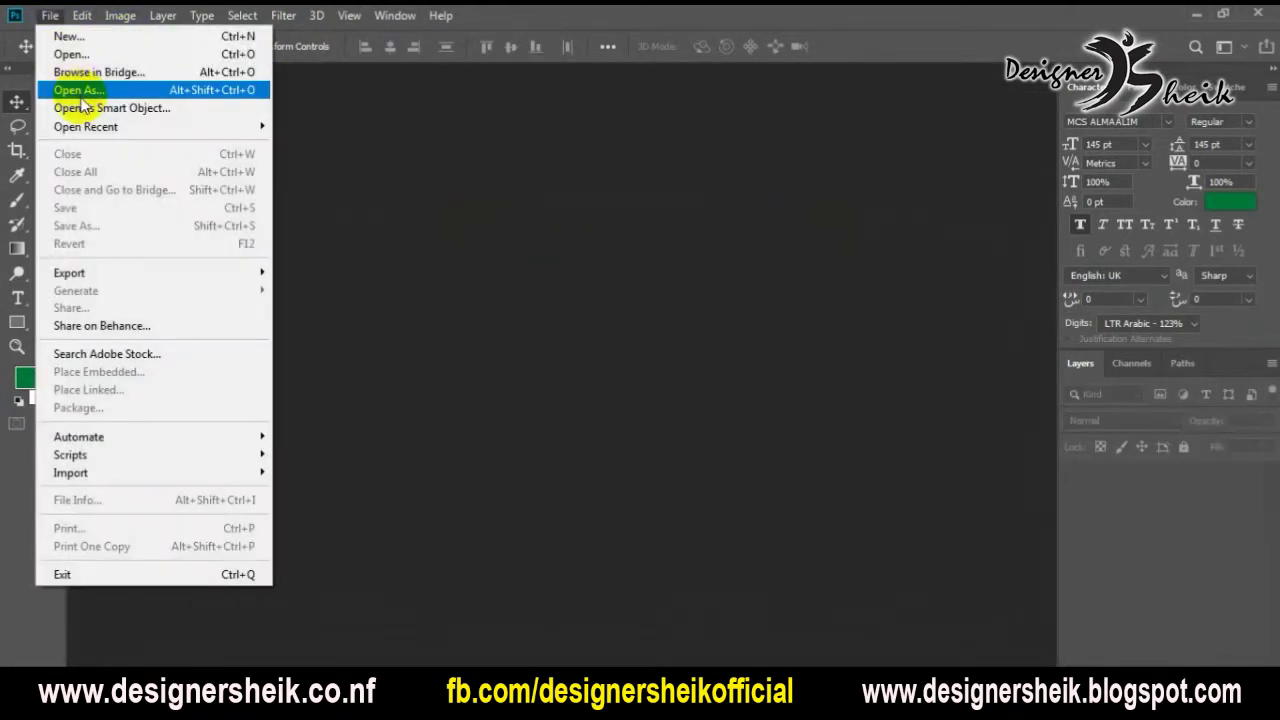
left_click(81, 56)
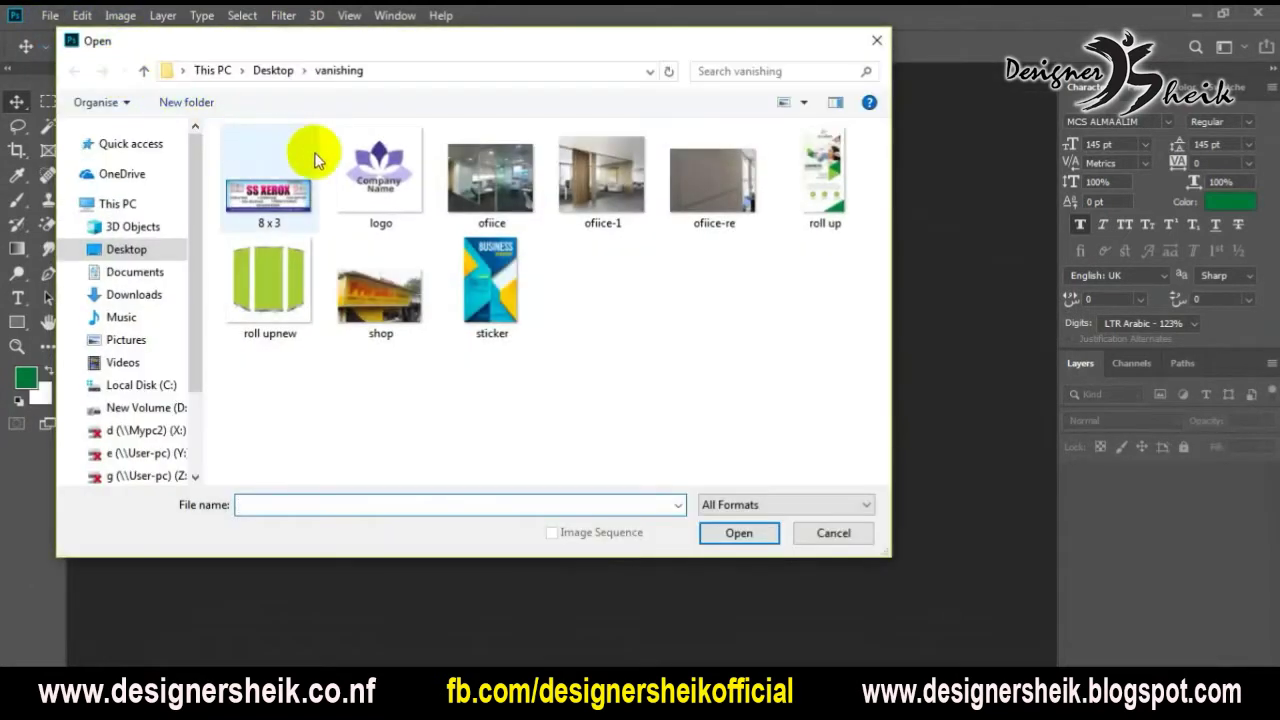
double_click(268, 278)
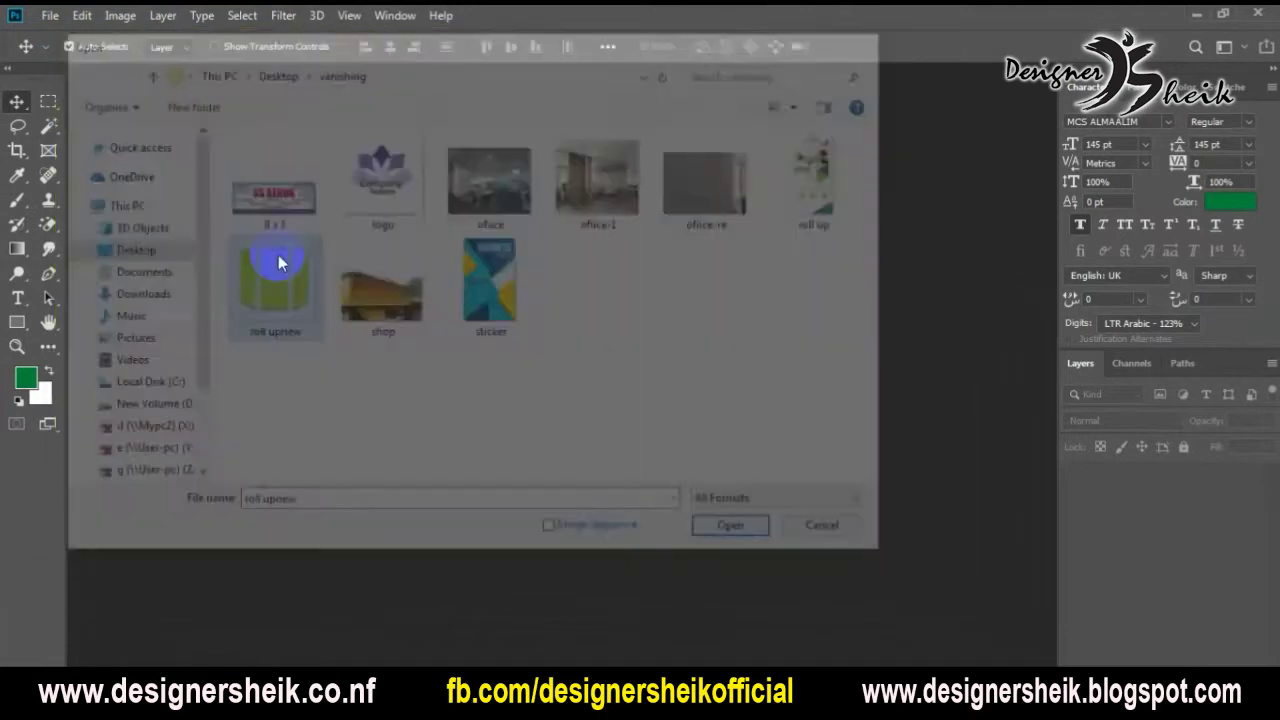
left_click(49, 15)
left_click(67, 55)
double_click(808, 194)
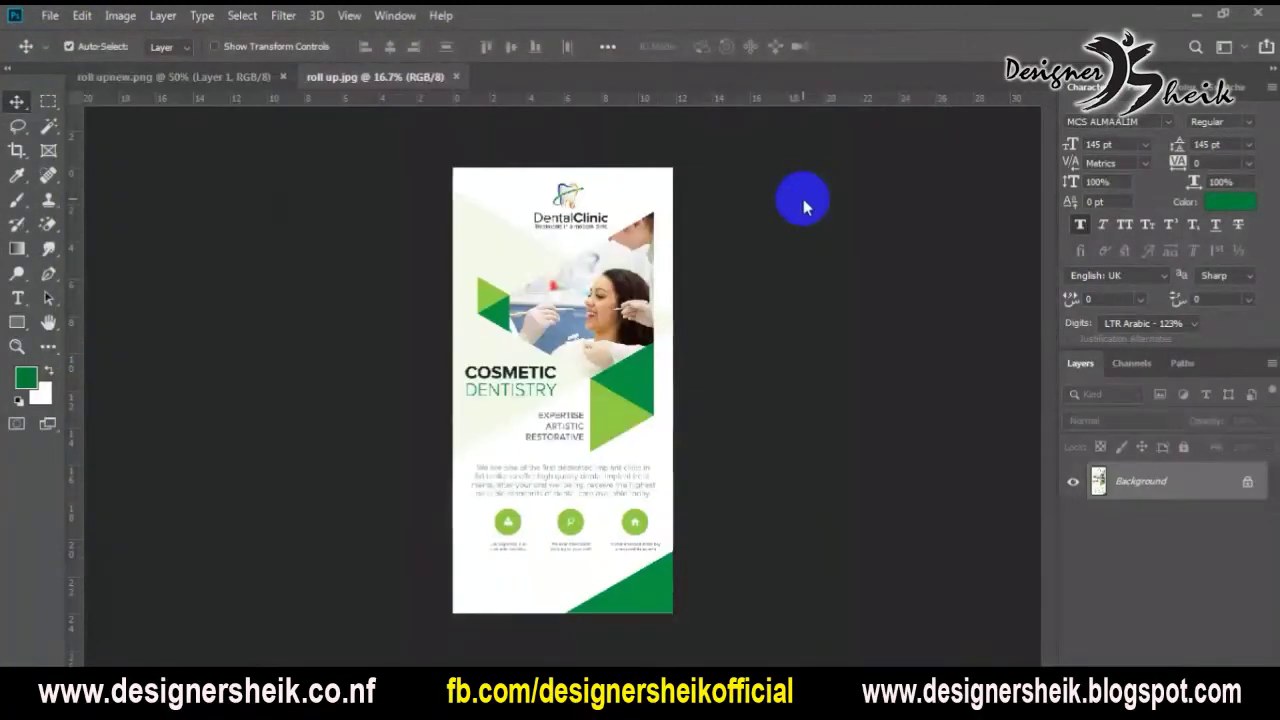
- Unlock the dental design into Layer 0 and marquee-select the whole design
left_click(1248, 487)
key("m")
left_click_drag(460, 166, 746, 614)
left_click(262, 78)
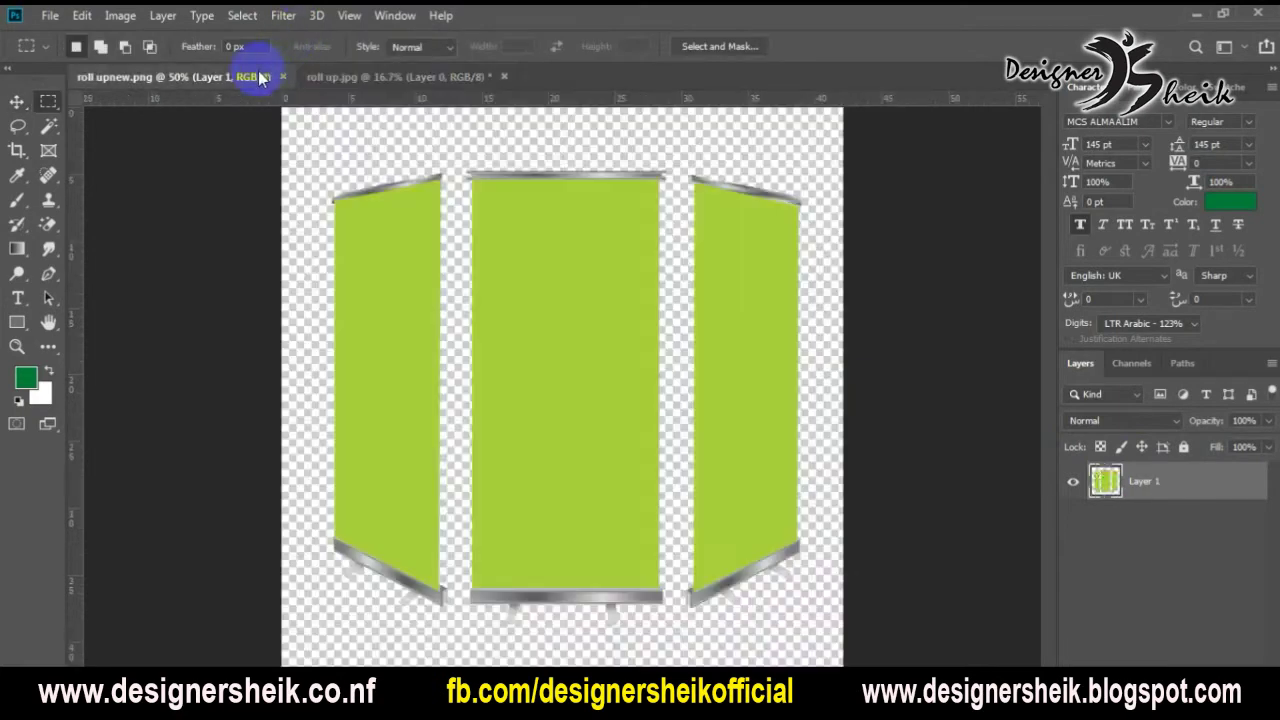
left_click(338, 77)
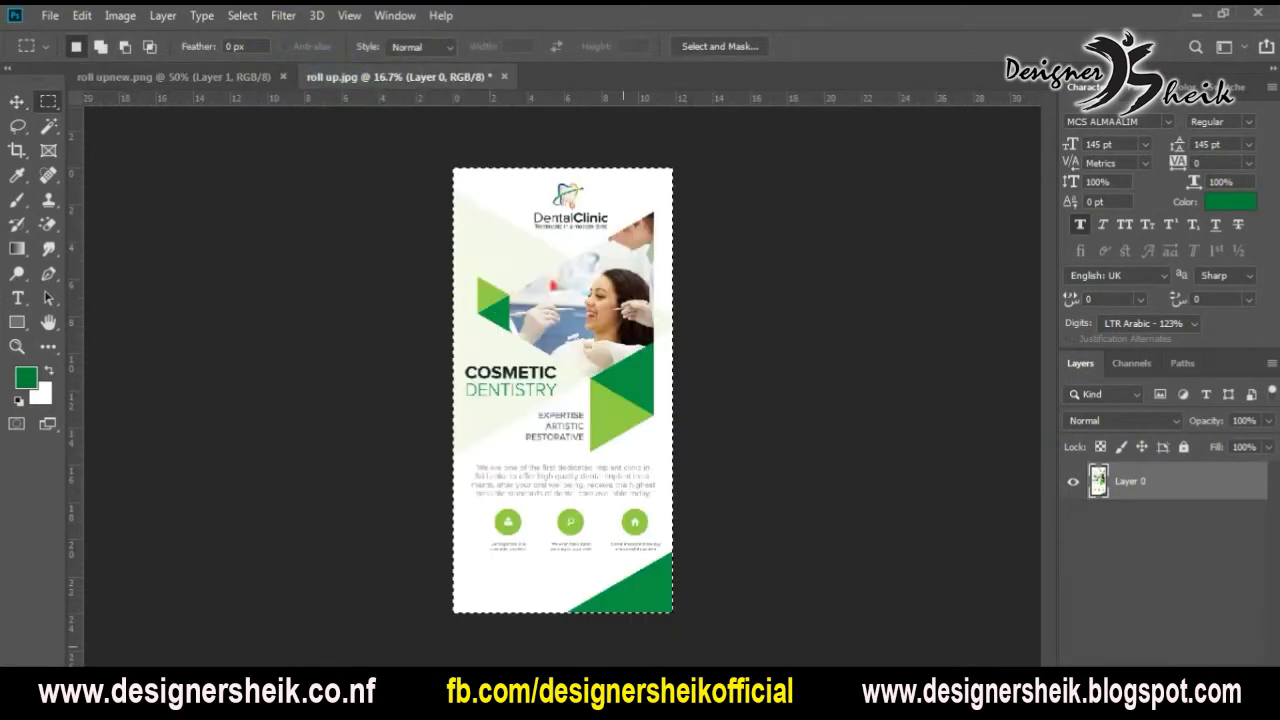
left_click(210, 77)
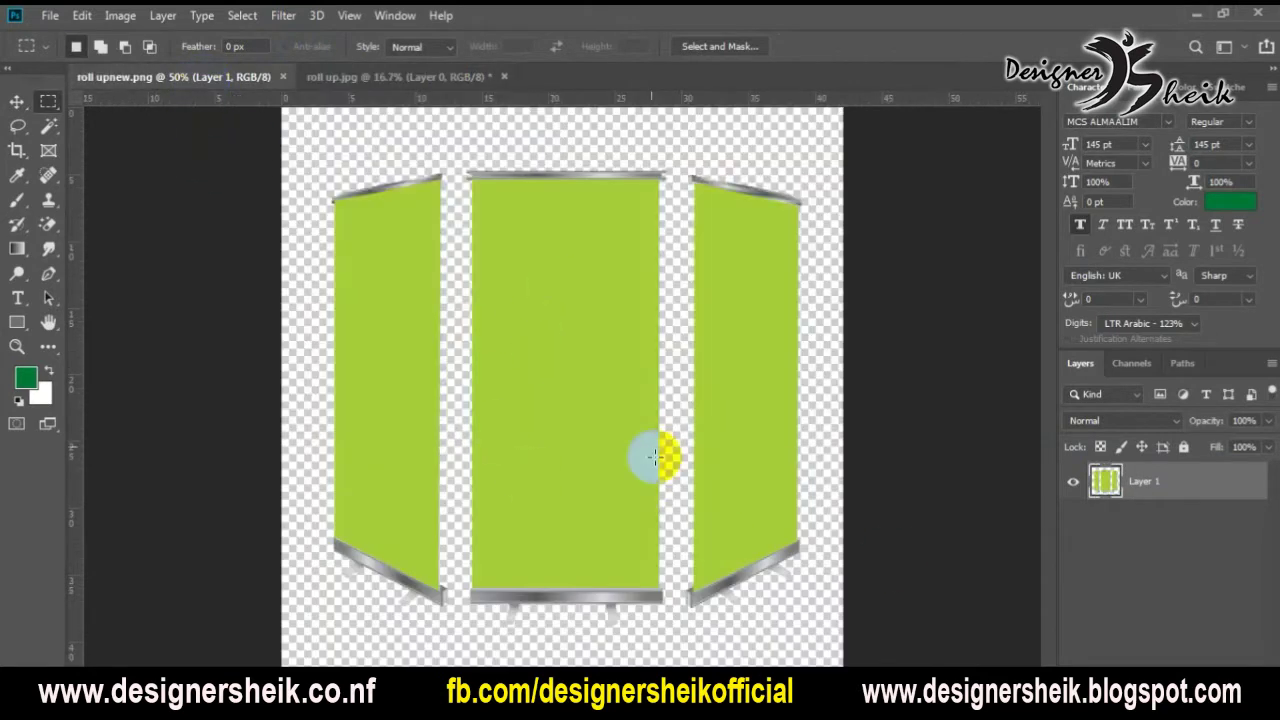
scroll(566, 383, "down", 1)
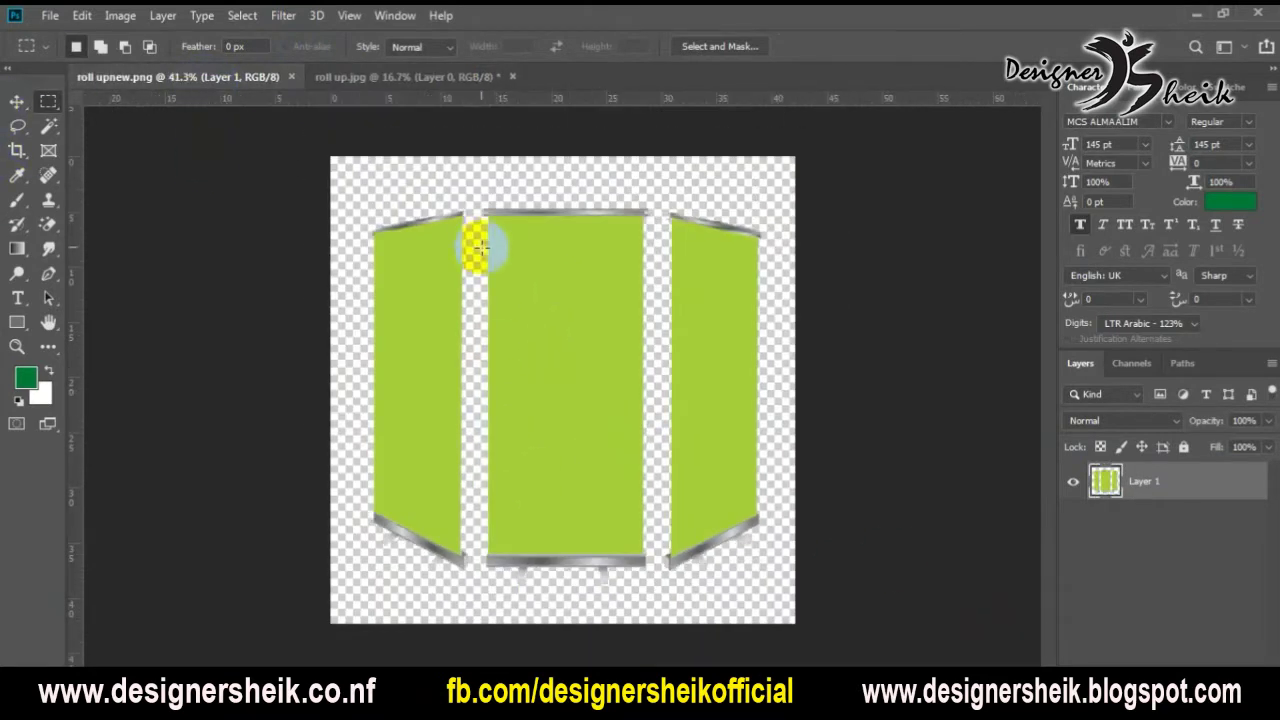
left_click(17, 101)
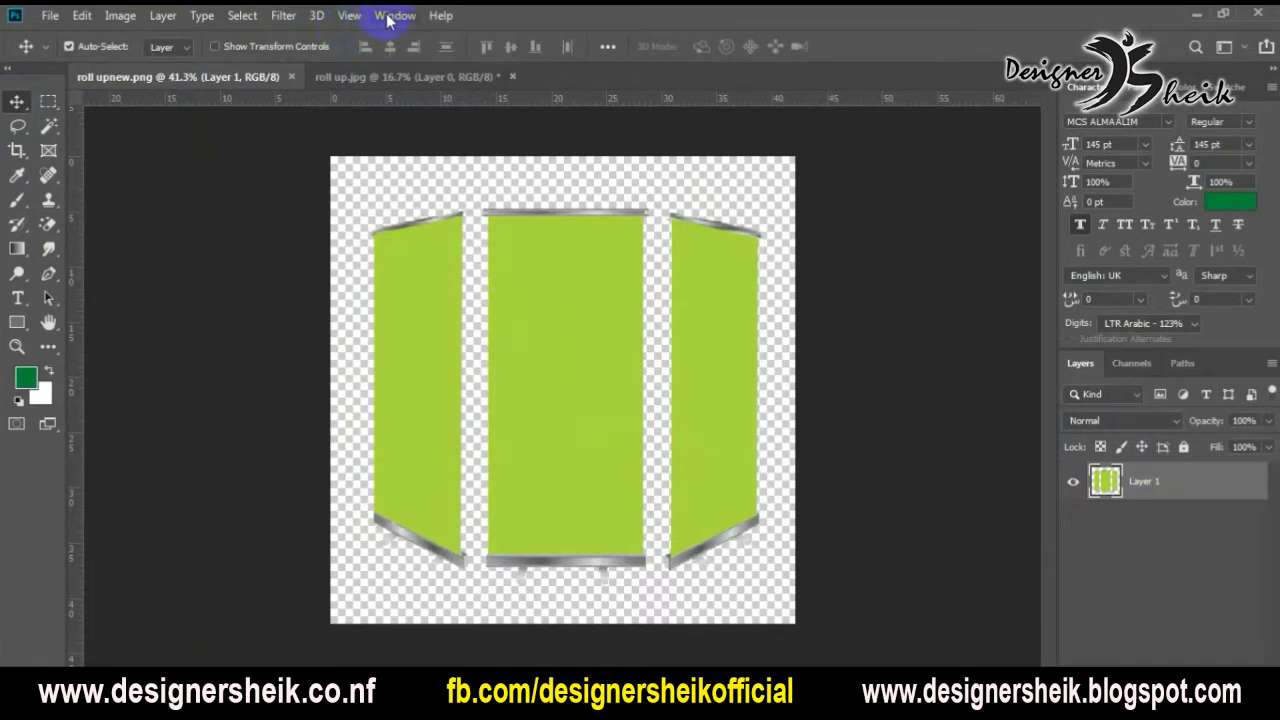
- Open Vanishing Point on the roll-up stand and zoom to view the banners
left_click(280, 18)
left_click(300, 181)
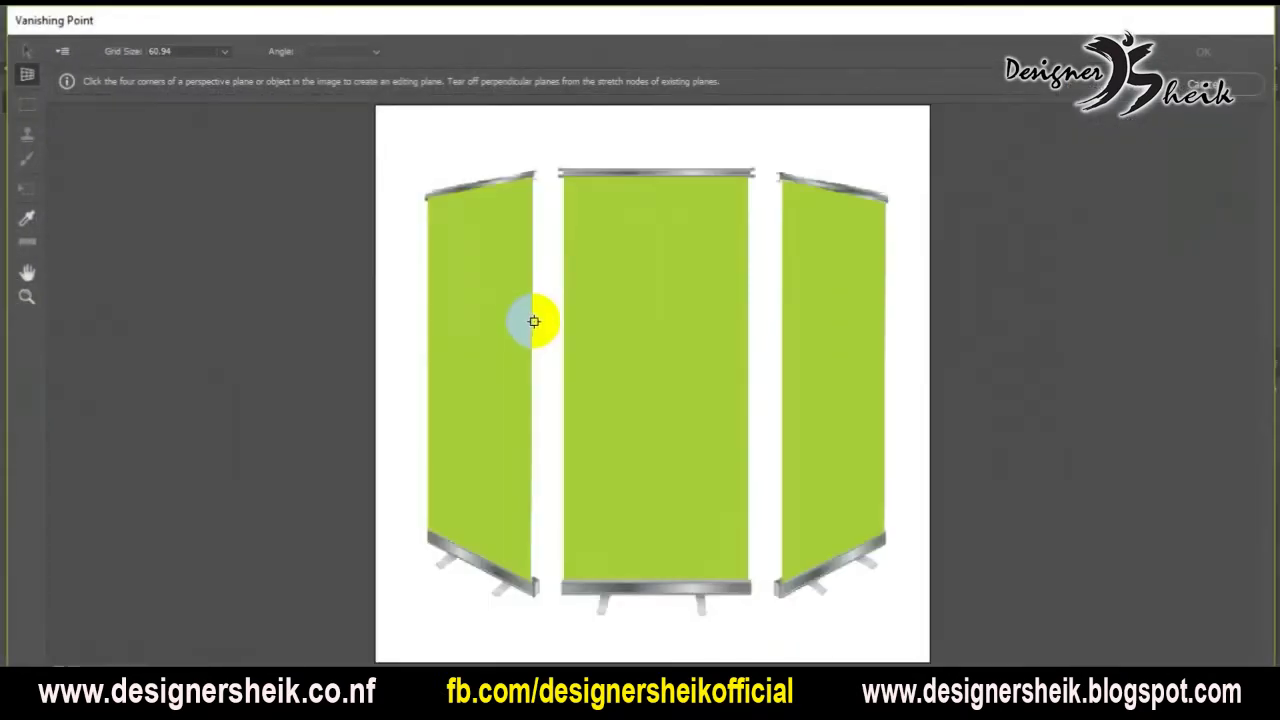
left_click(27, 296)
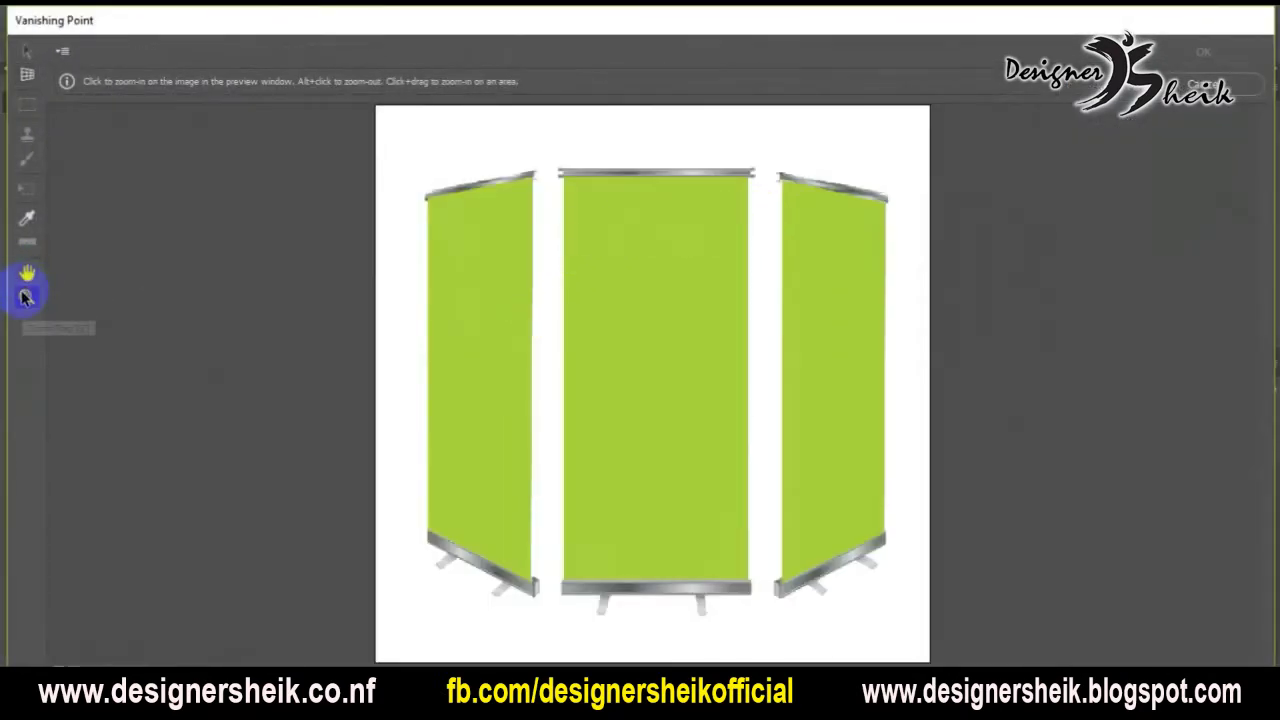
left_click(681, 209)
scroll(659, 255, "down", 3)
scroll(659, 255, "up", 3)
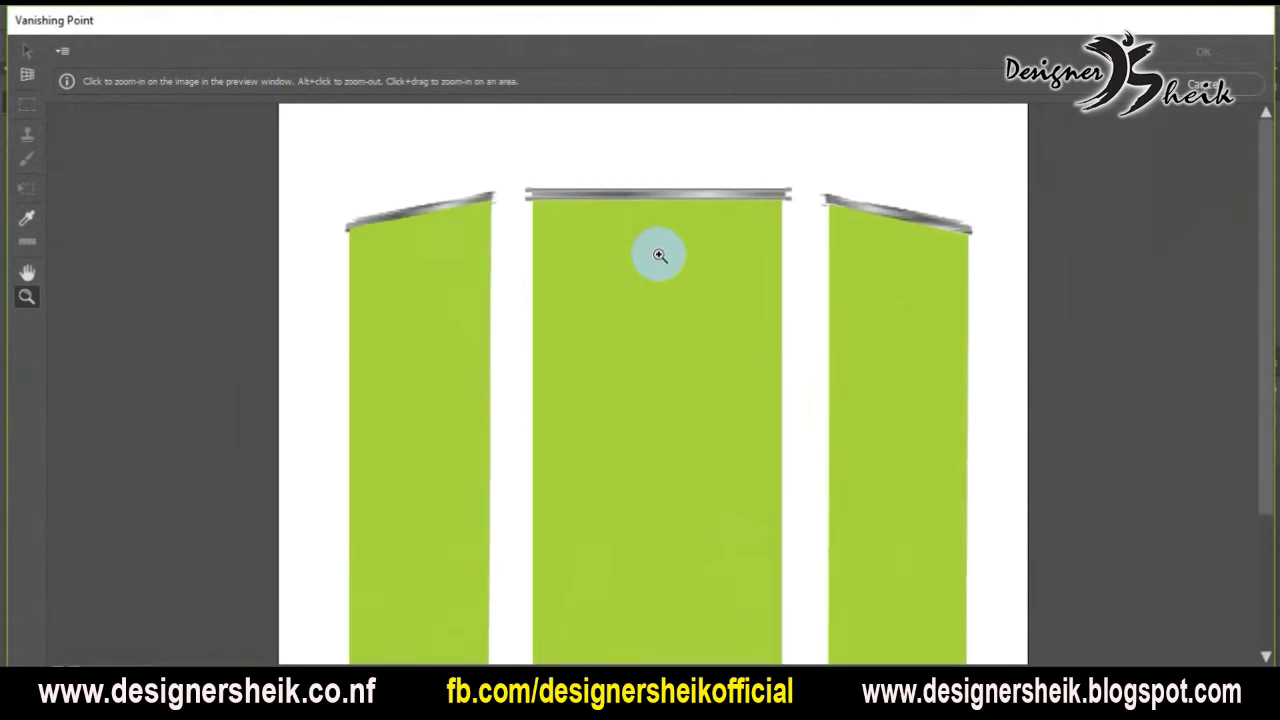
left_click(645, 285, "alt")
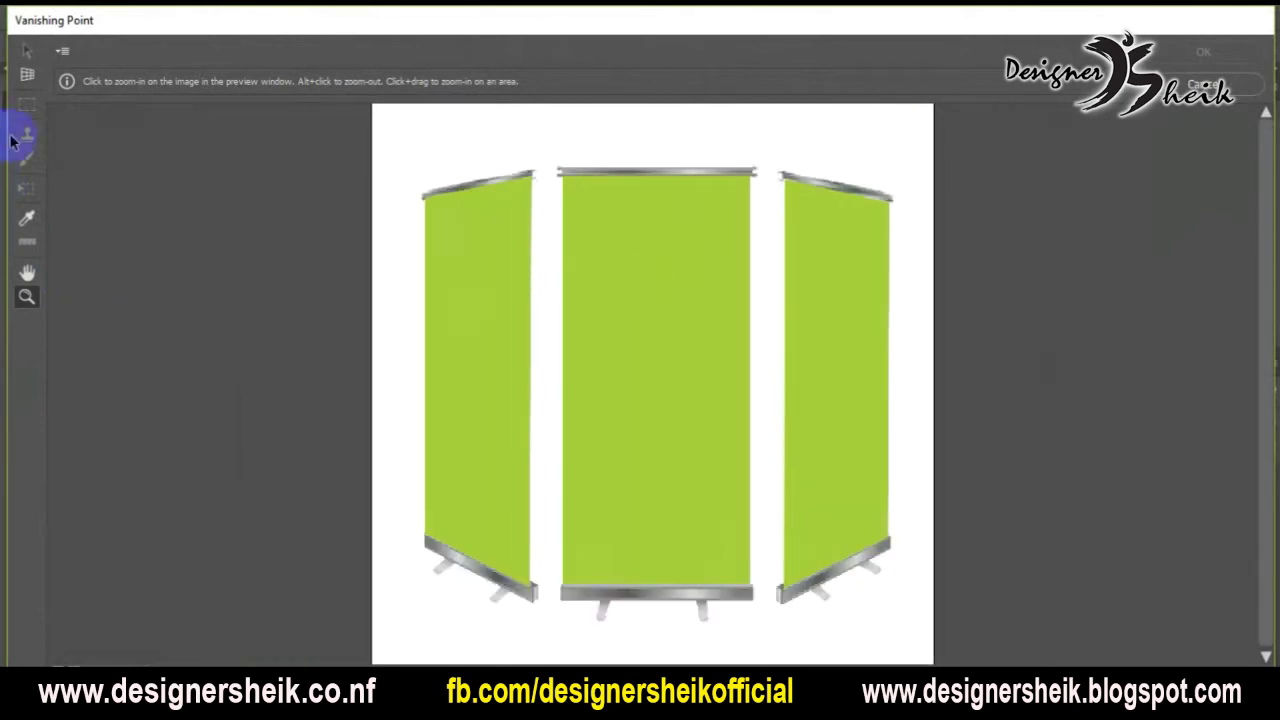
- Create a perspective plane on the centre banner's four corners
left_click(27, 77)
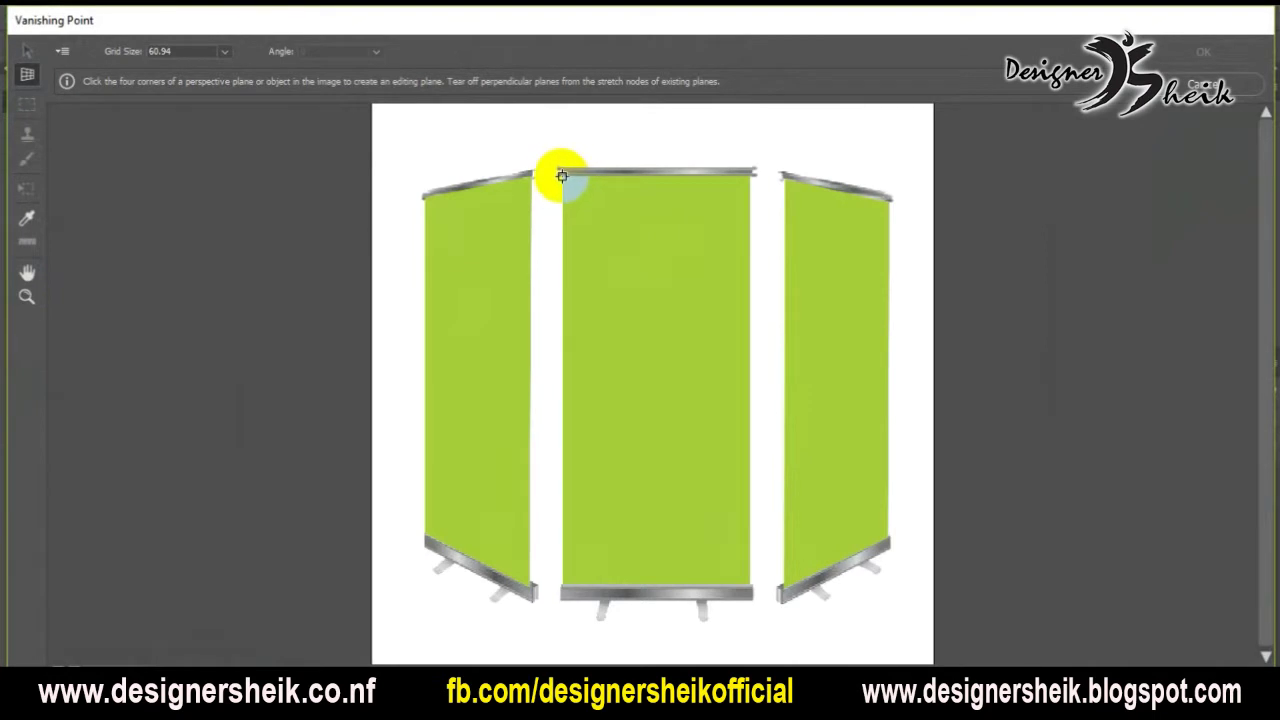
left_click(562, 175)
left_click(757, 175)
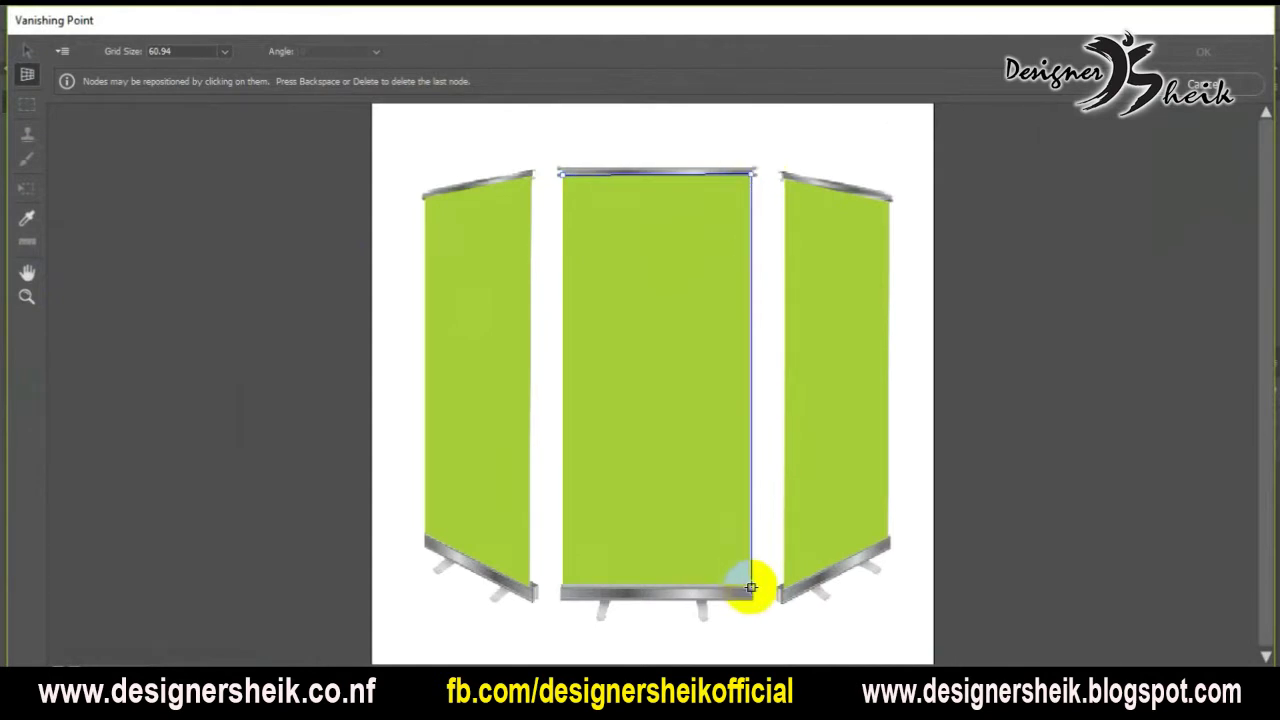
left_click(745, 589)
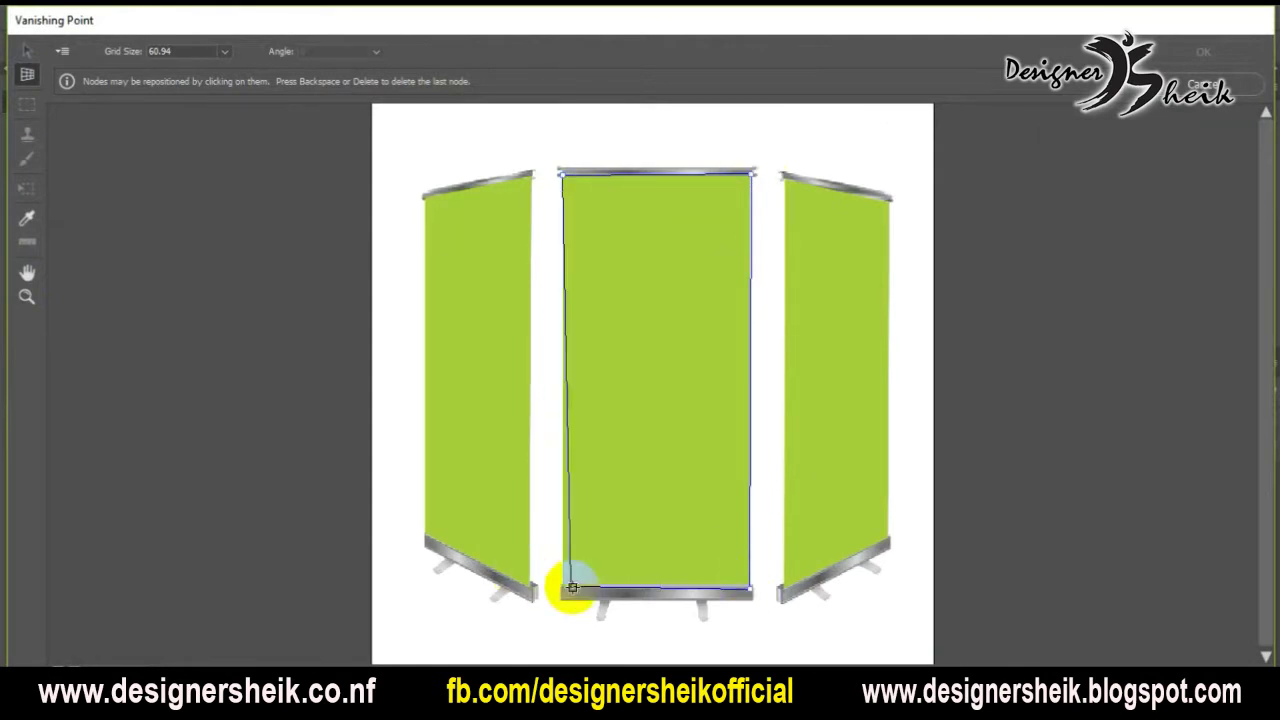
left_click(563, 587)
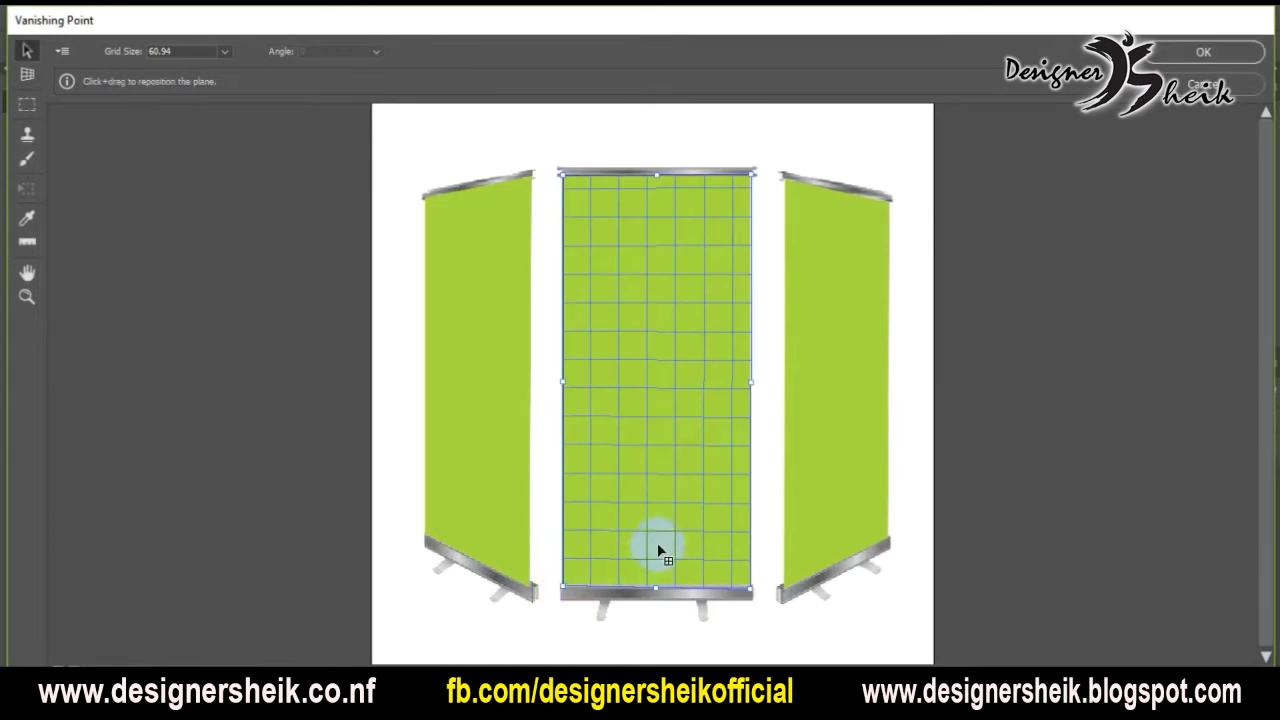
- Zoom in and adjust the plane's top-left, top-right and bottom-right corners to the centre banner
left_click(24, 296)
left_click(614, 486)
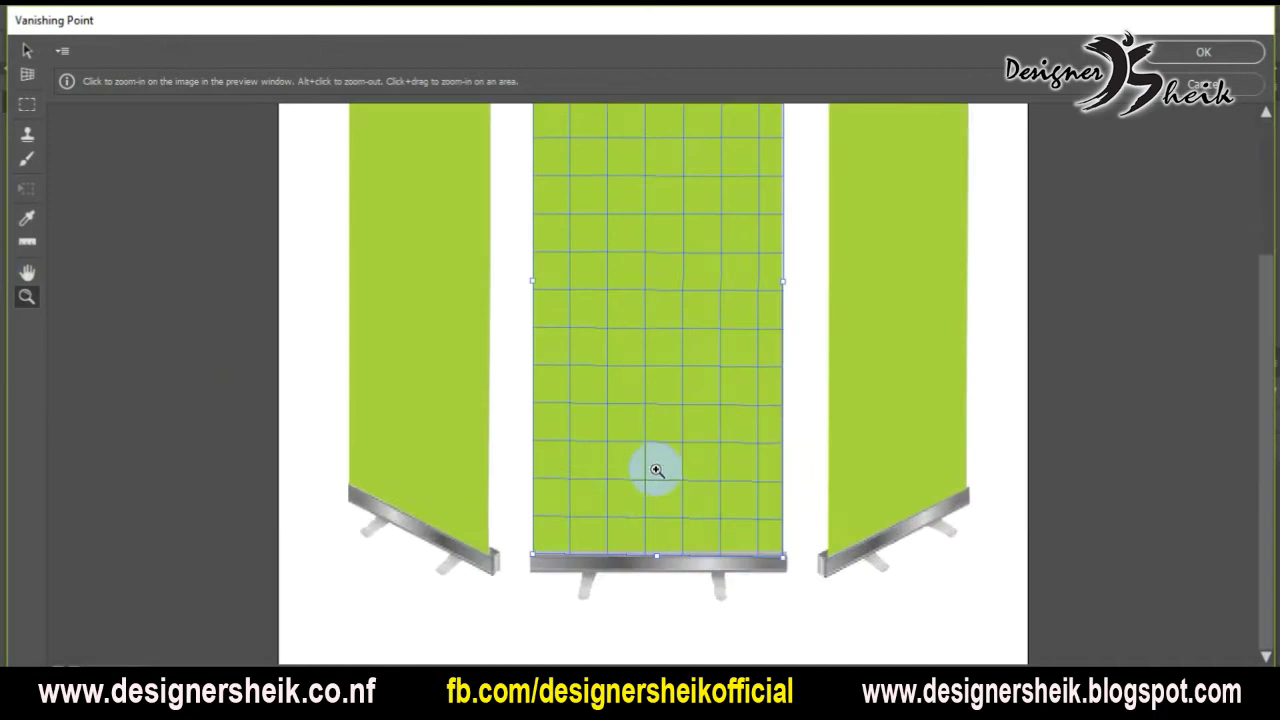
left_click(27, 74)
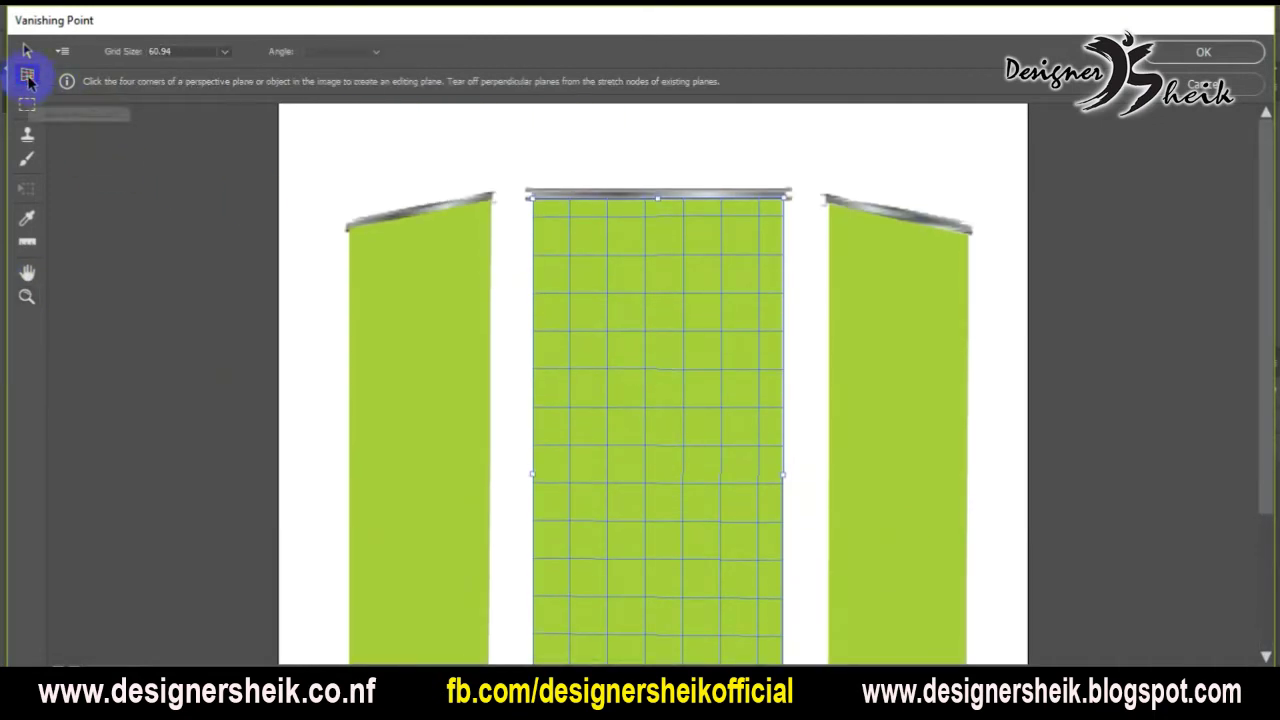
left_click_drag(534, 199, 531, 200)
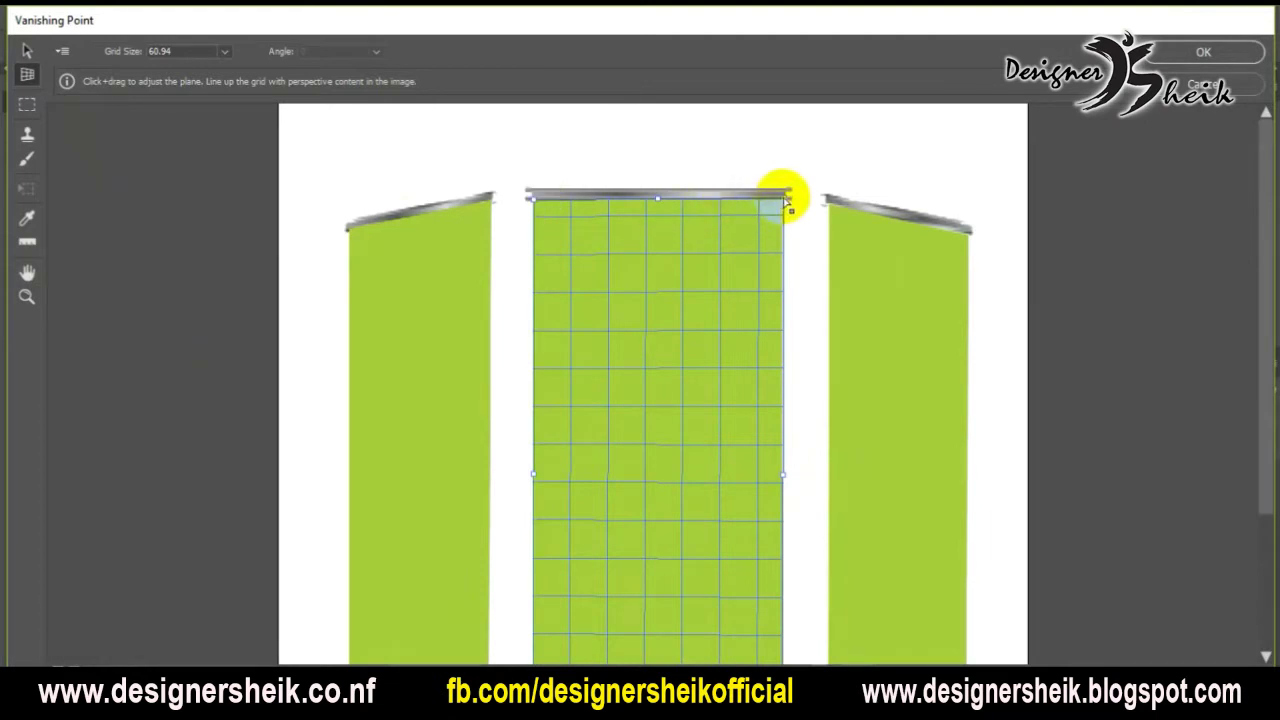
left_click_drag(786, 201, 783, 200)
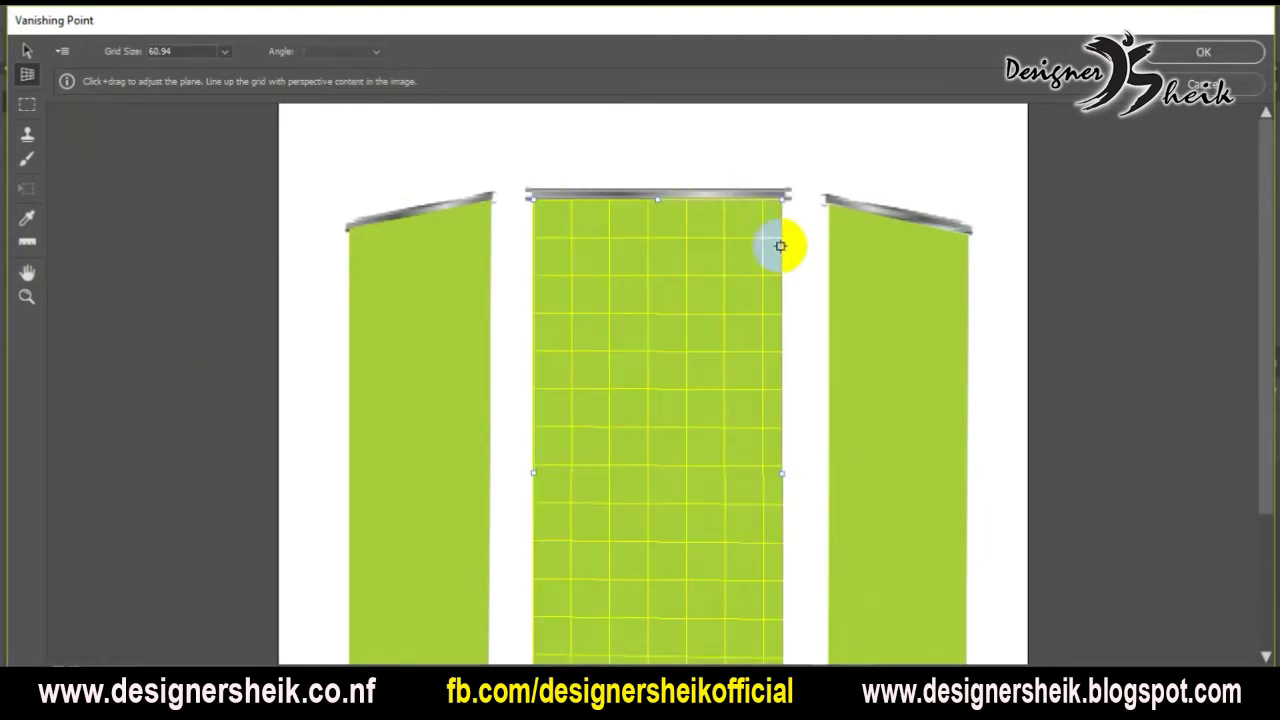
scroll(737, 374, "down", 3)
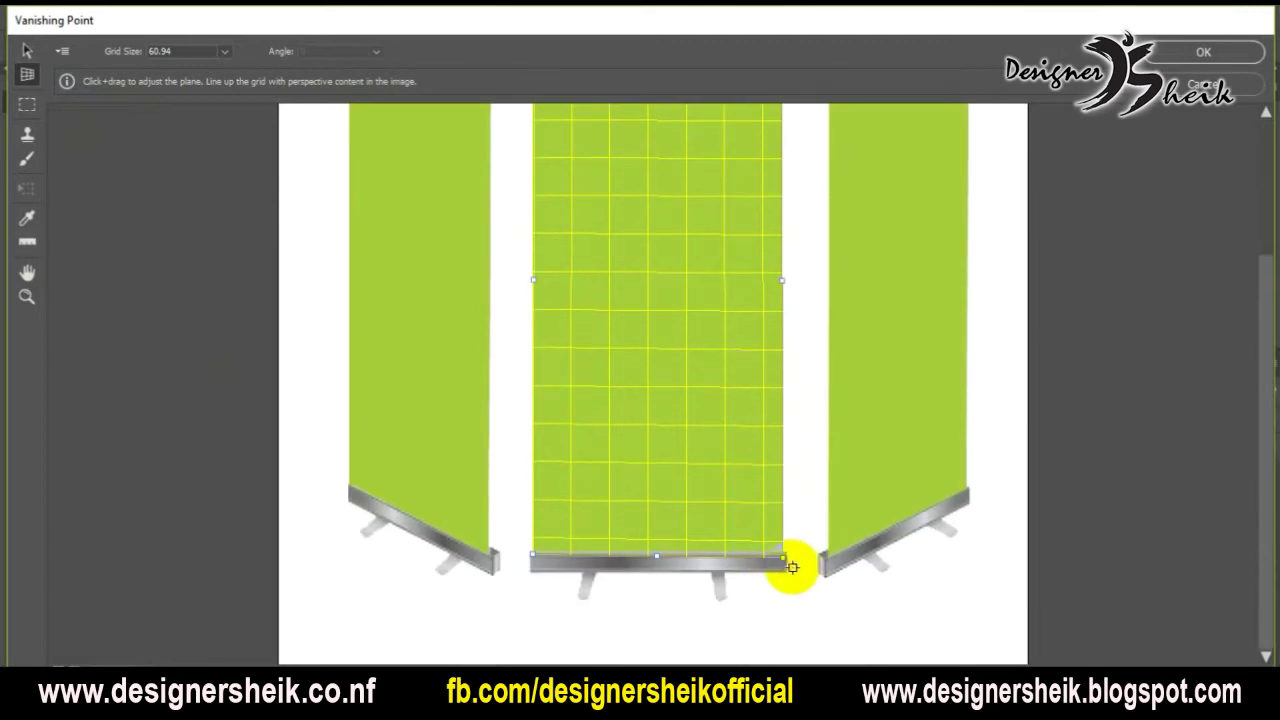
left_click_drag(785, 558, 783, 553)
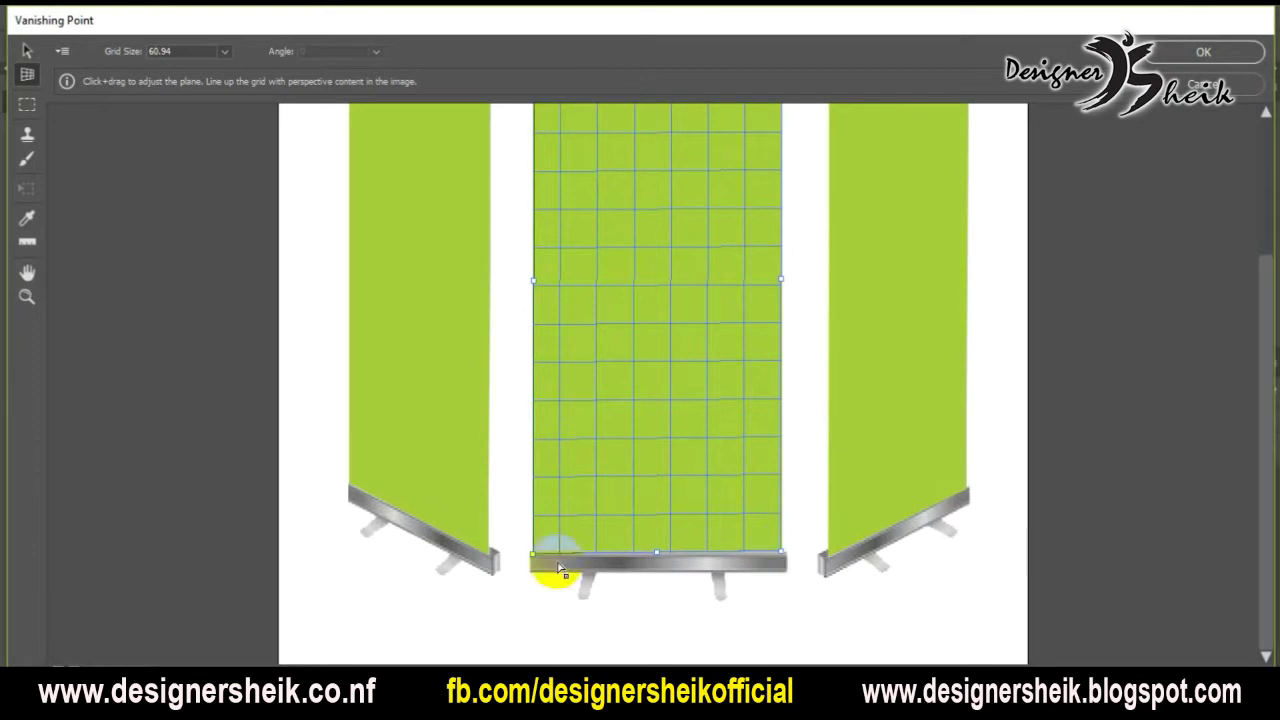
- Zoom back out to see all three banners, ready to edit the plane
left_click(25, 54)
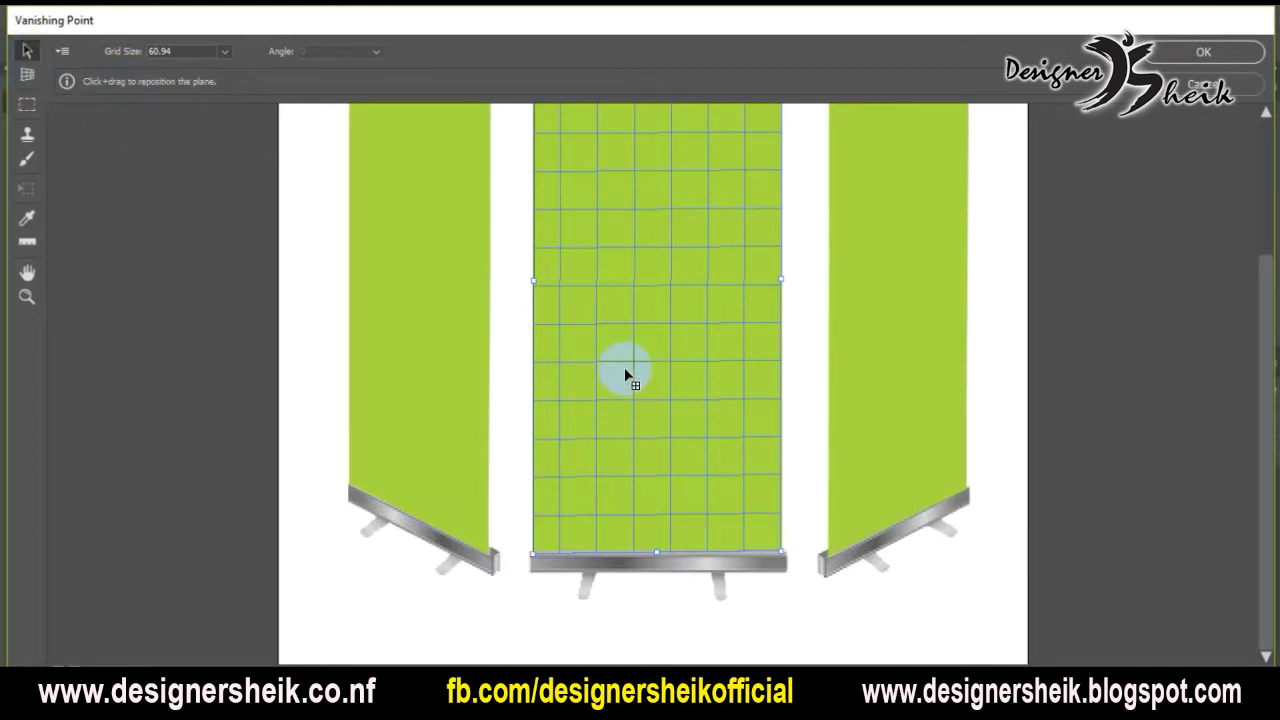
left_click(27, 298)
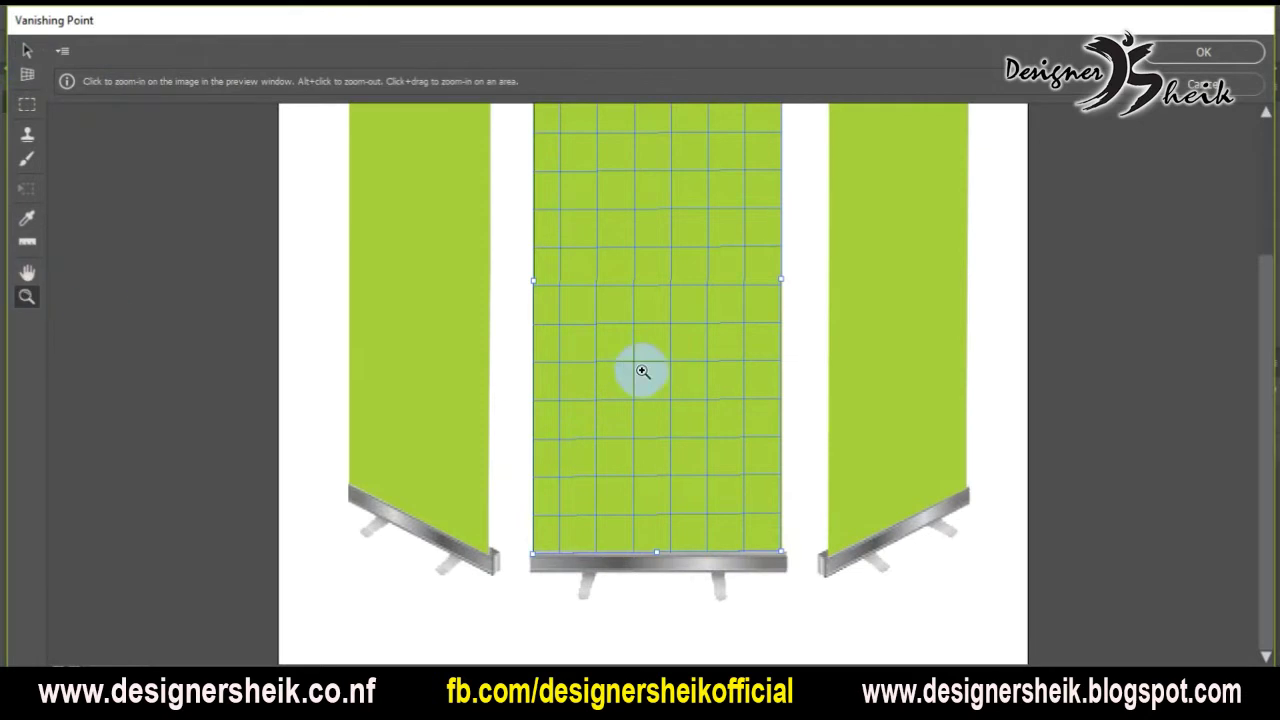
left_click(642, 371, "alt")
left_click(26, 51)
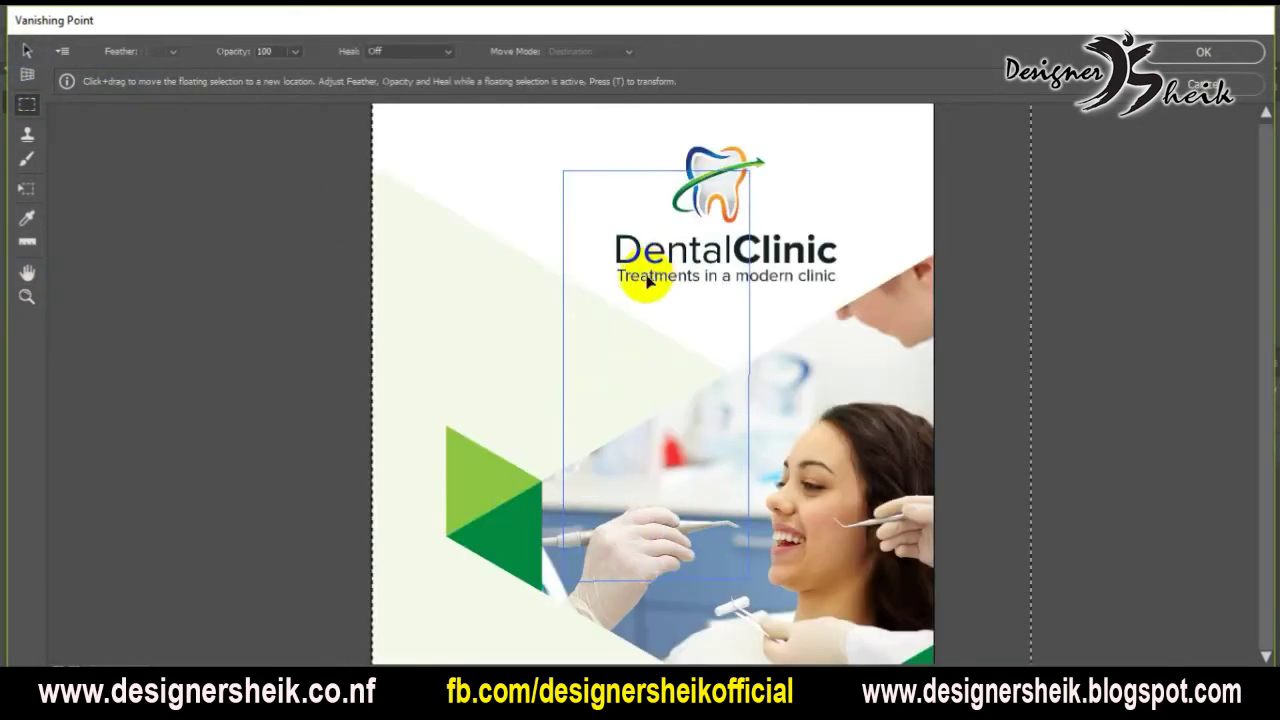
- Zoom out and scale the pasted dental artwork down from its corner
left_click(26, 296)
left_click(659, 378, "alt")
left_click(659, 378, "alt")
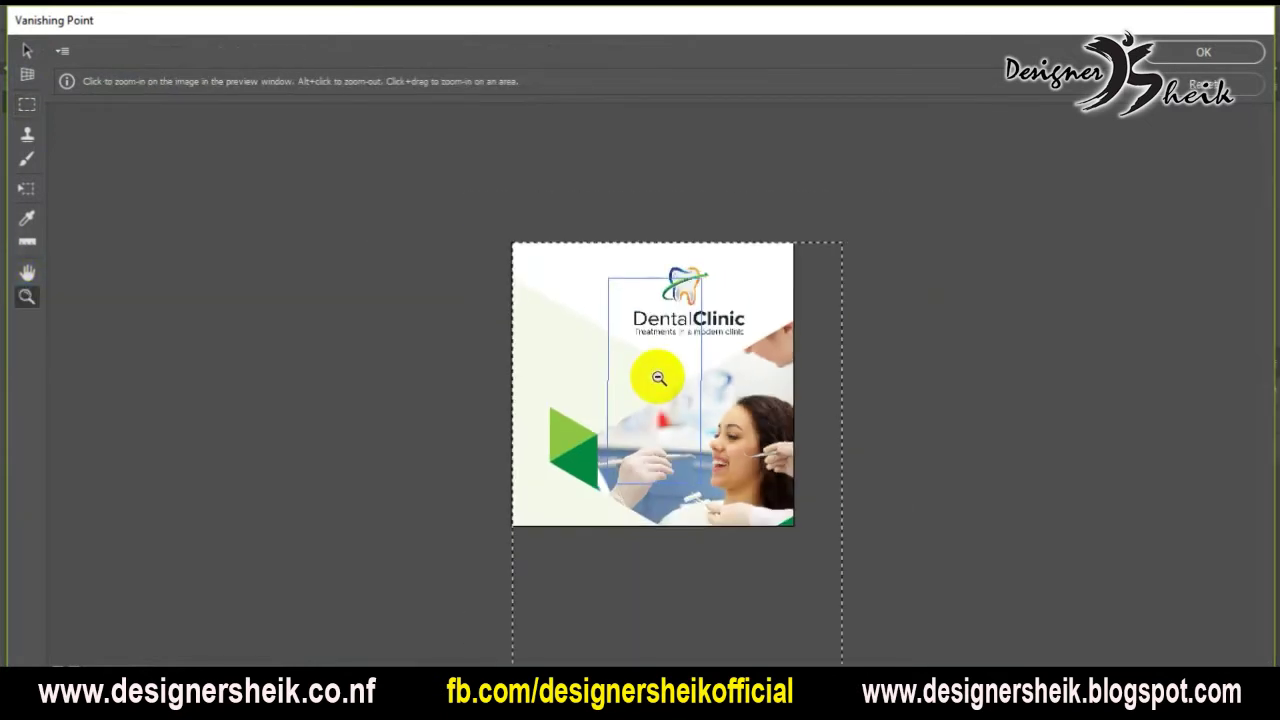
left_click(659, 378, "alt")
key("t")
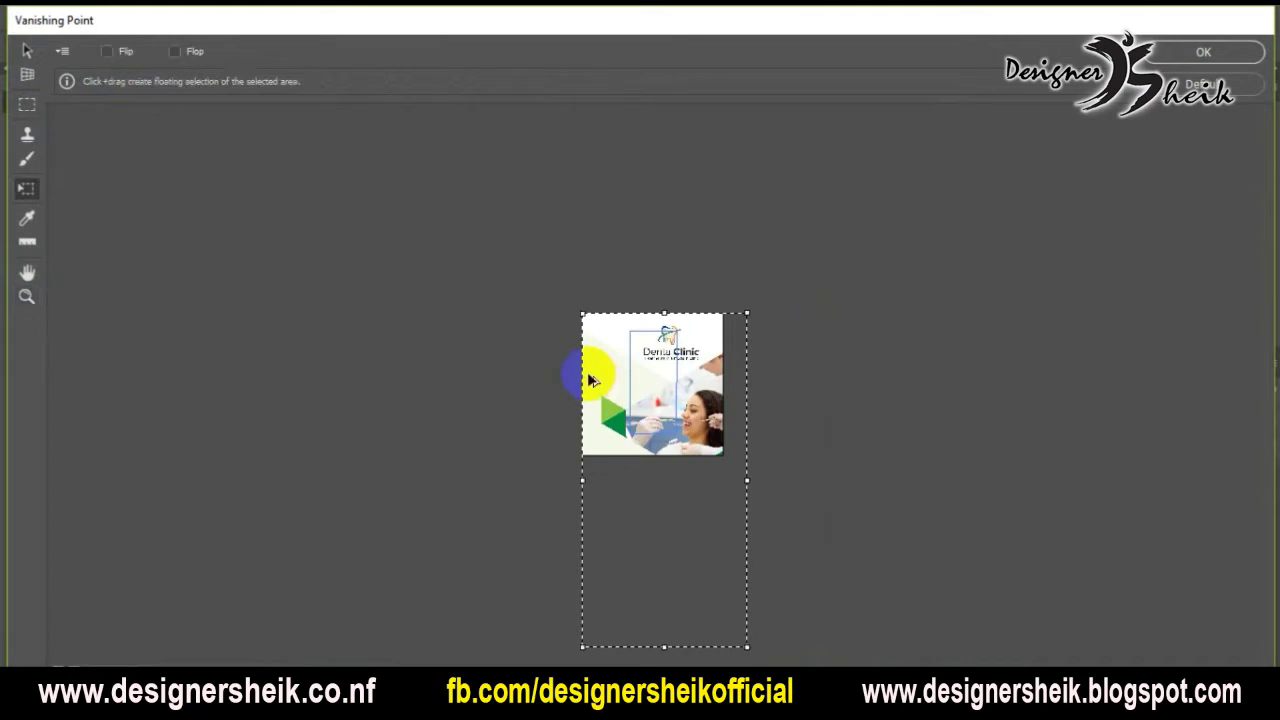
left_click_drag(747, 647, 658, 420)
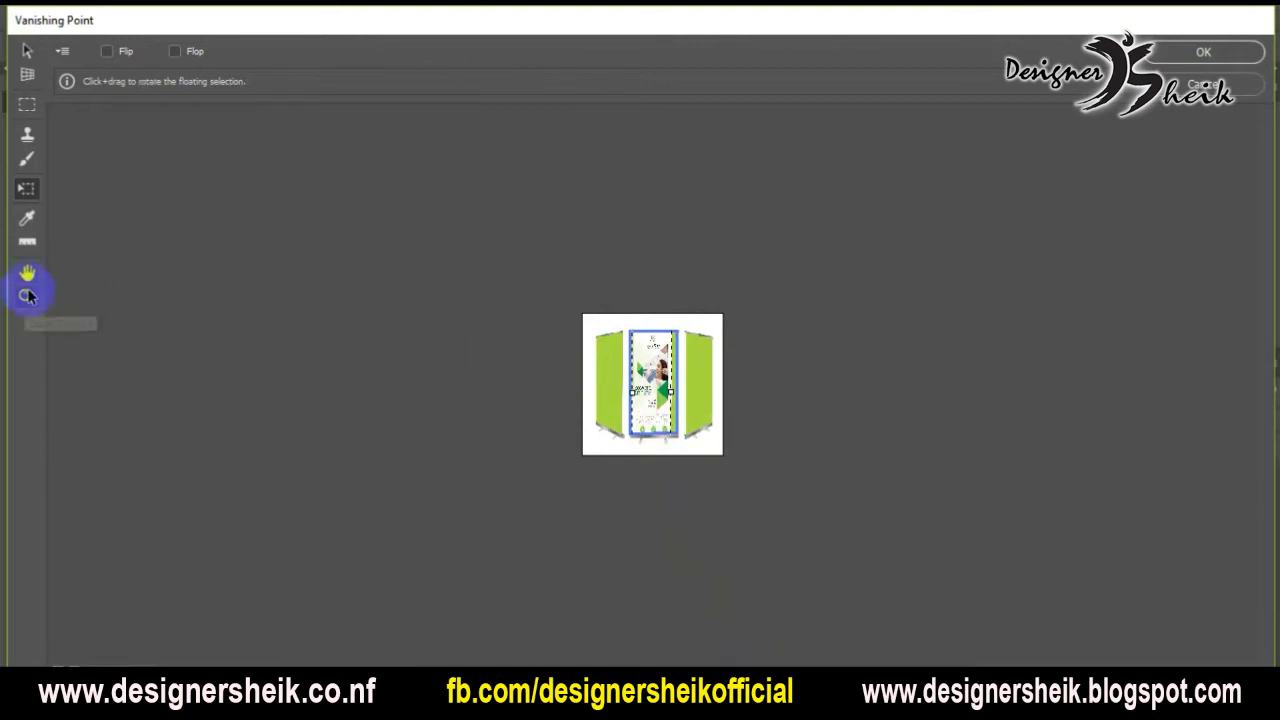
- Zoom back in on the stands and undo an accidental shift of the middle plane
left_click(27, 296)
left_click(664, 414)
left_click(662, 412)
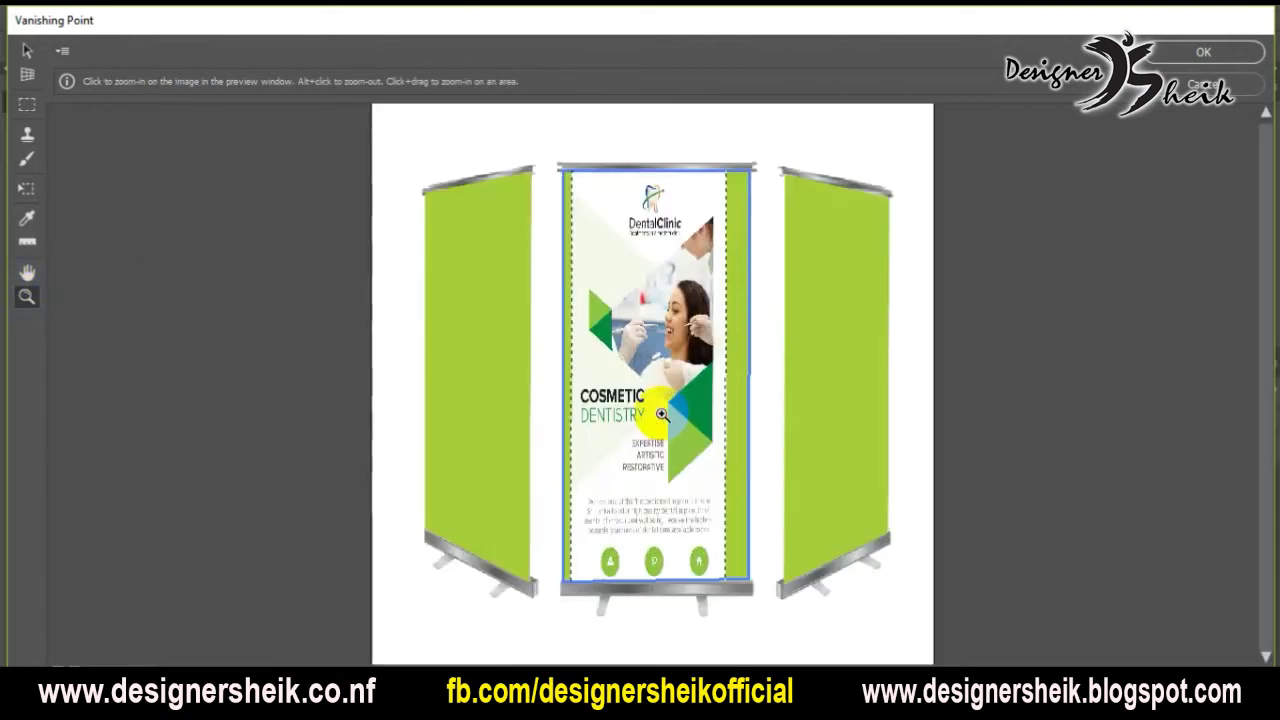
left_click(27, 50)
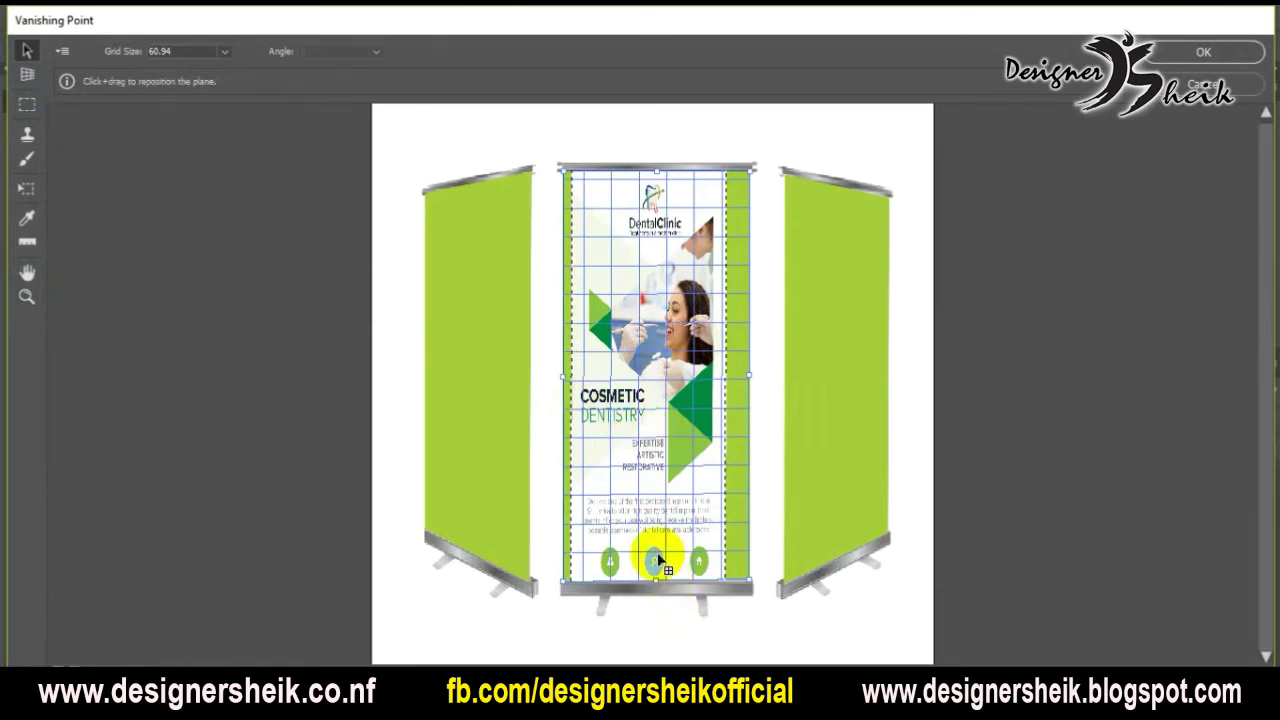
left_click(766, 545)
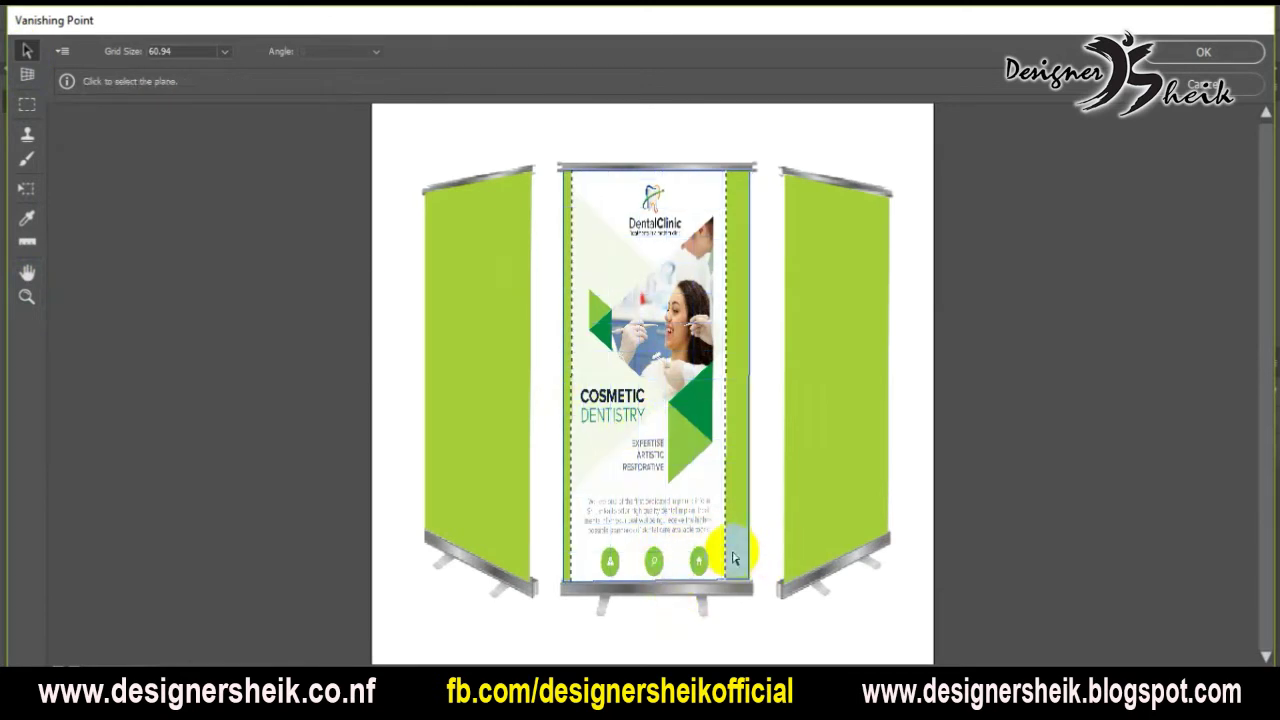
left_click(27, 74)
left_click_drag(600, 284, 604, 330)
key("ctrl+z")
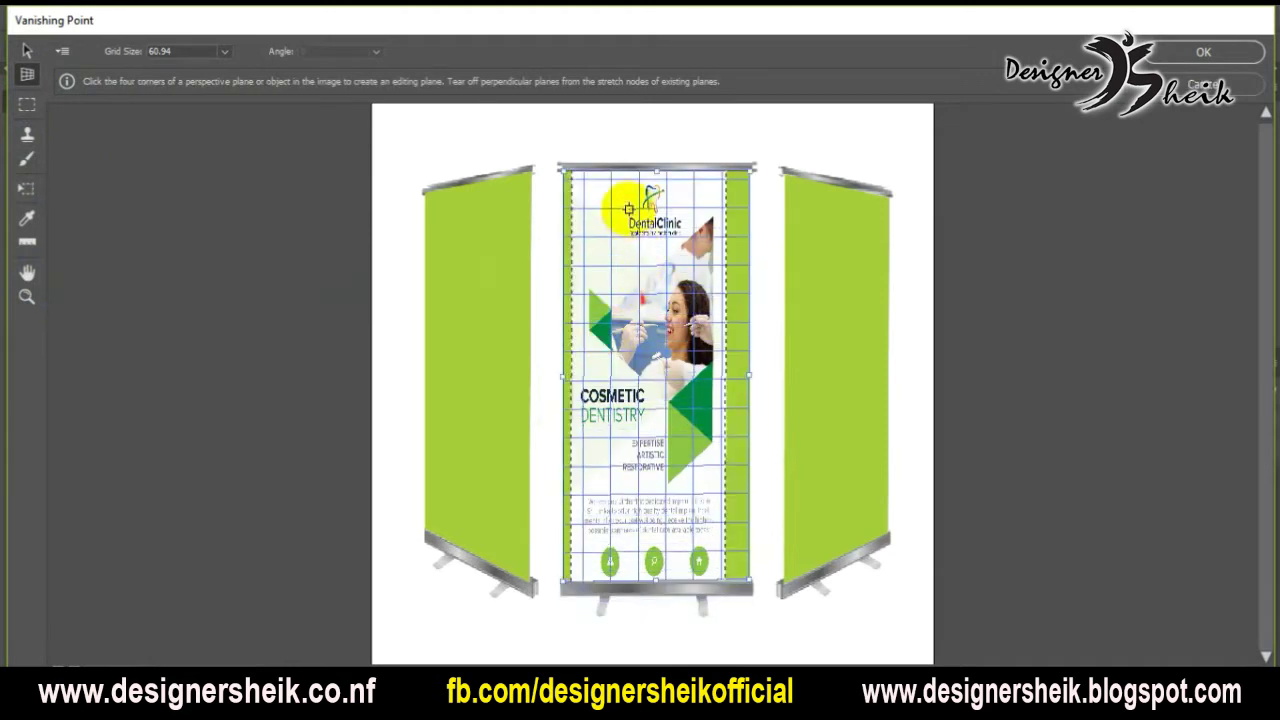
- Pull the dental artwork off the middle plane and bring up its transform handles
left_click(27, 50)
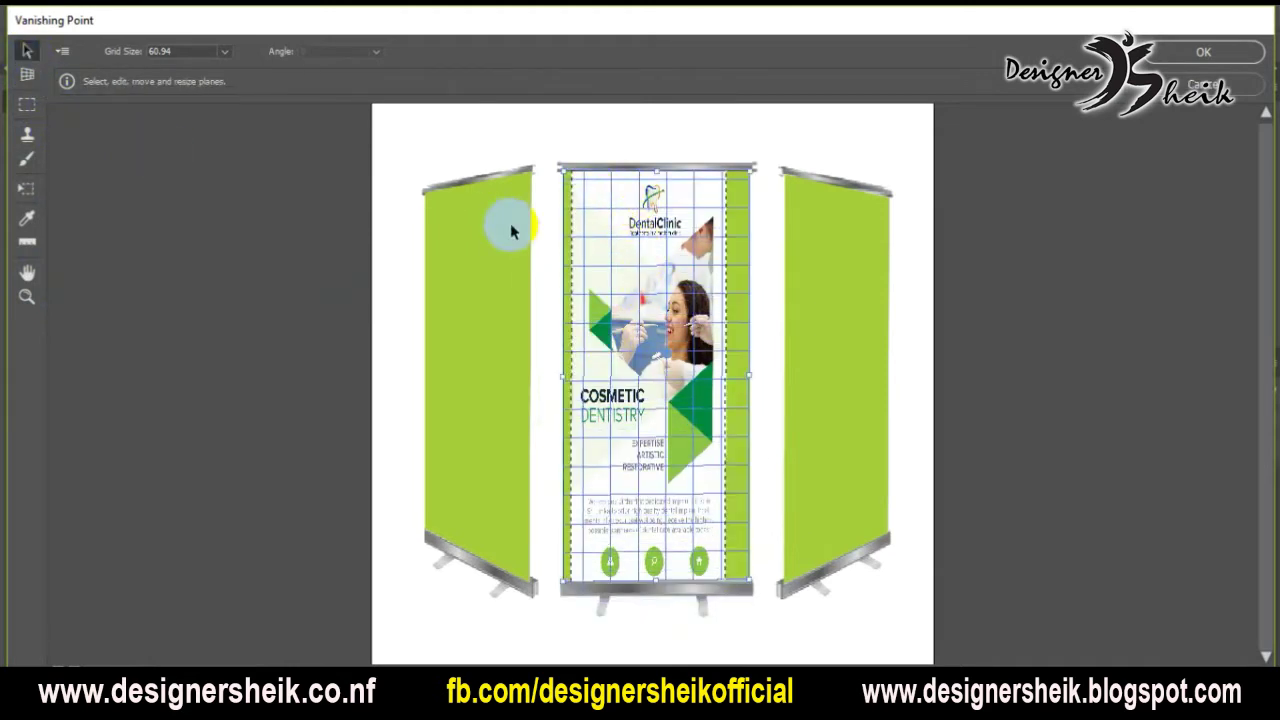
left_click_drag(586, 222, 448, 252)
left_click(649, 251)
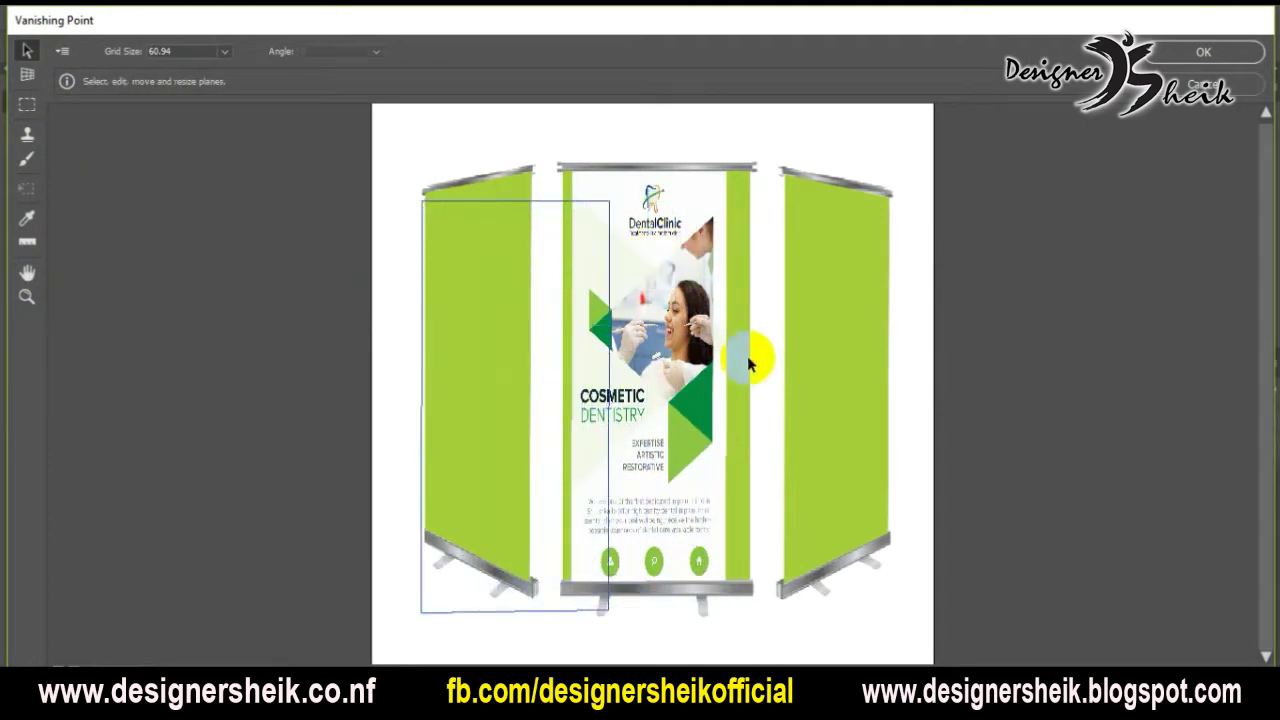
left_click(748, 427)
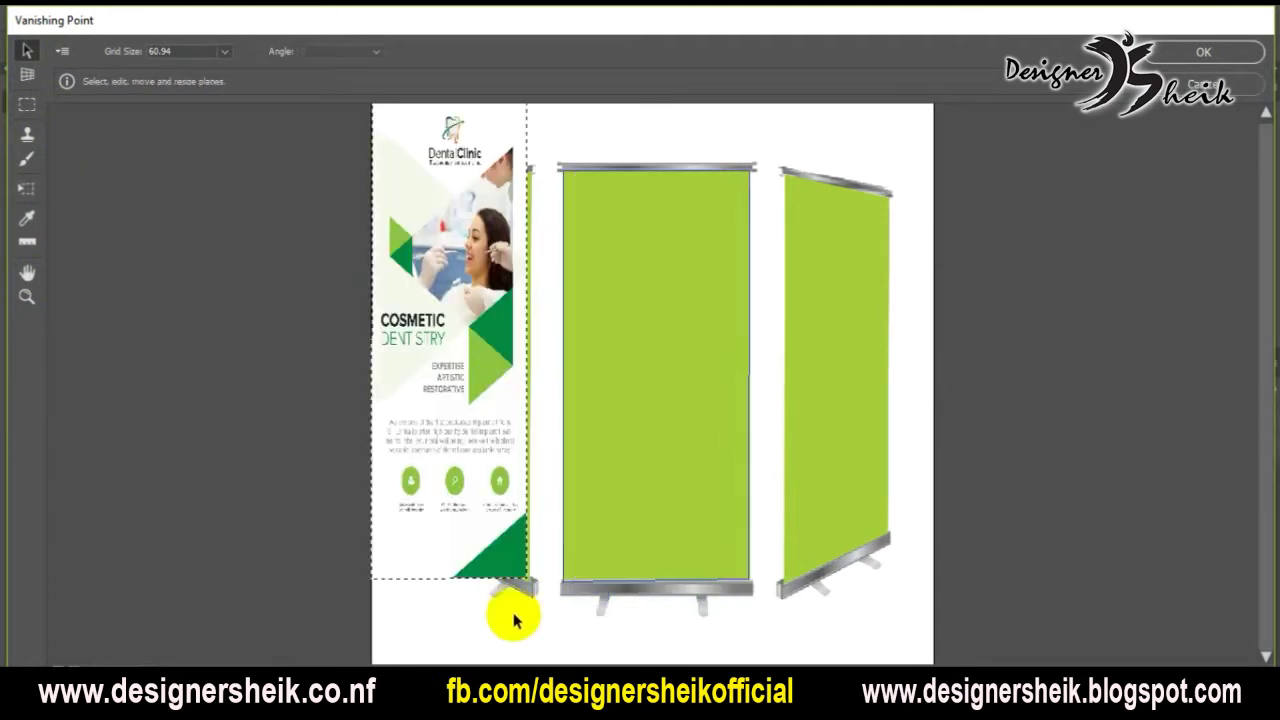
key("t")
left_click(477, 397)
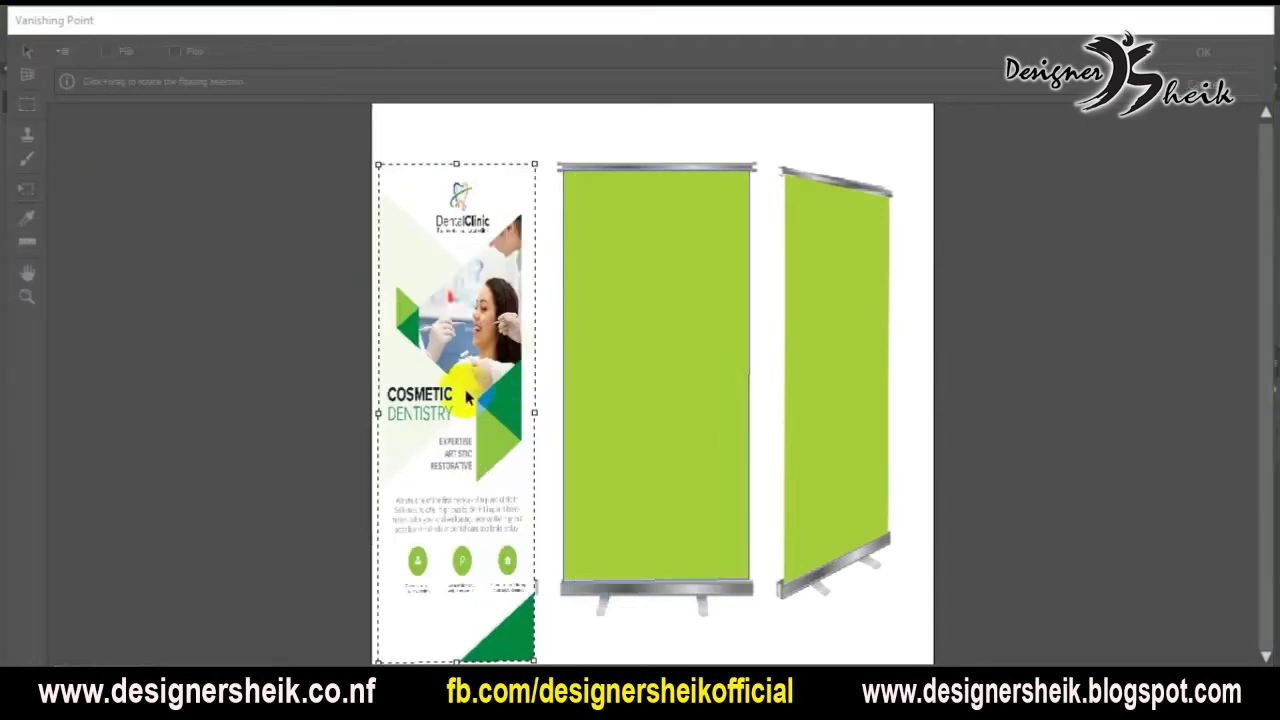
left_click(467, 383)
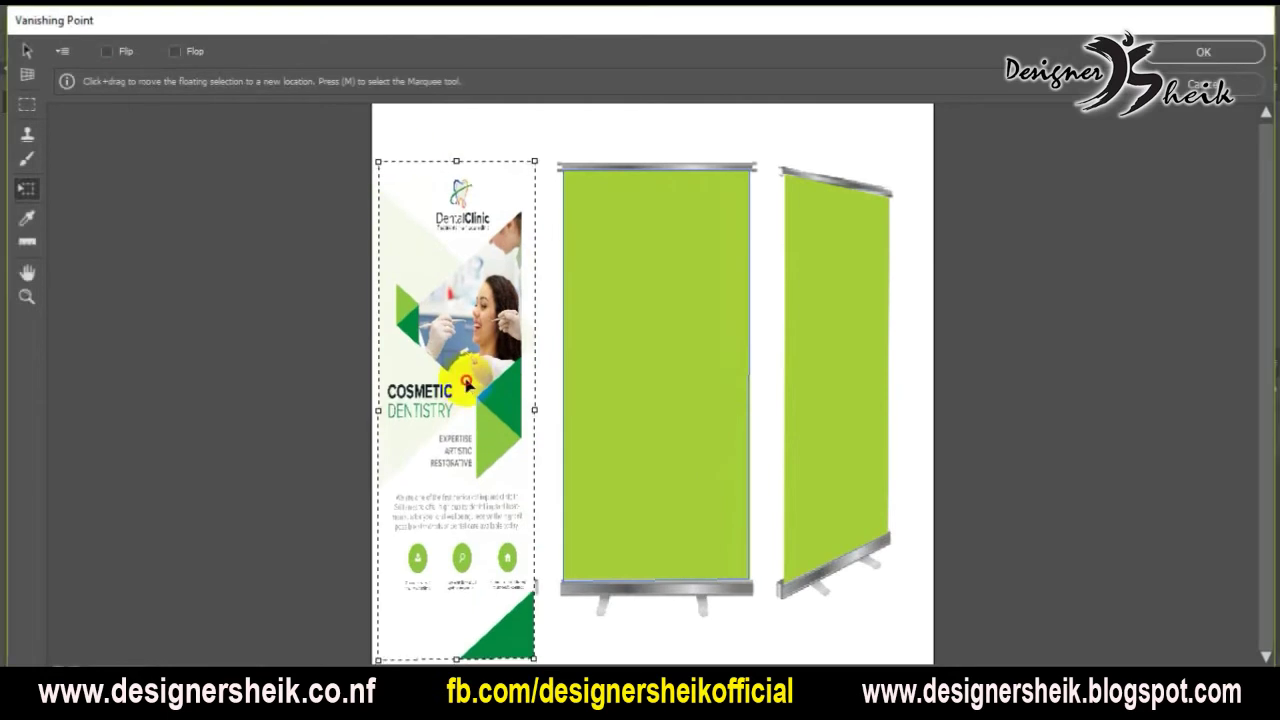
- Move the artwork onto the middle banner and stretch it to full width and height
left_click_drag(467, 383, 650, 393)
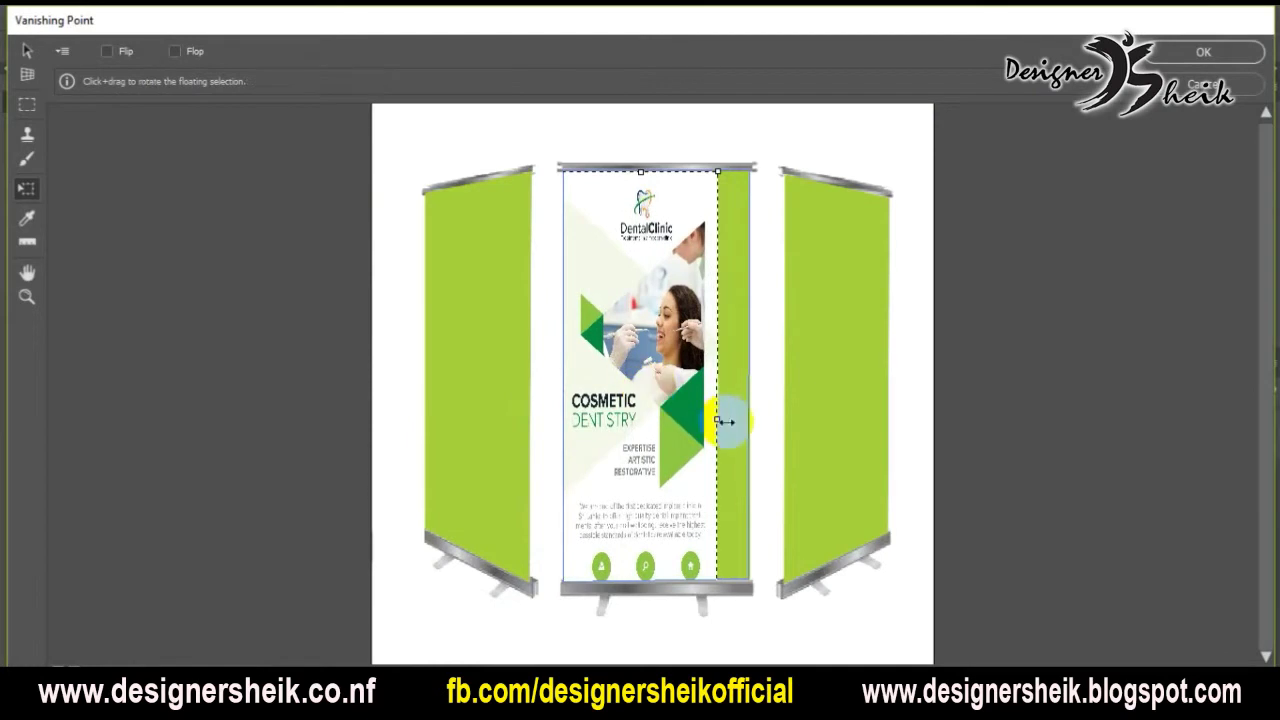
left_click_drag(720, 421, 753, 421)
left_click_drag(663, 563, 690, 460)
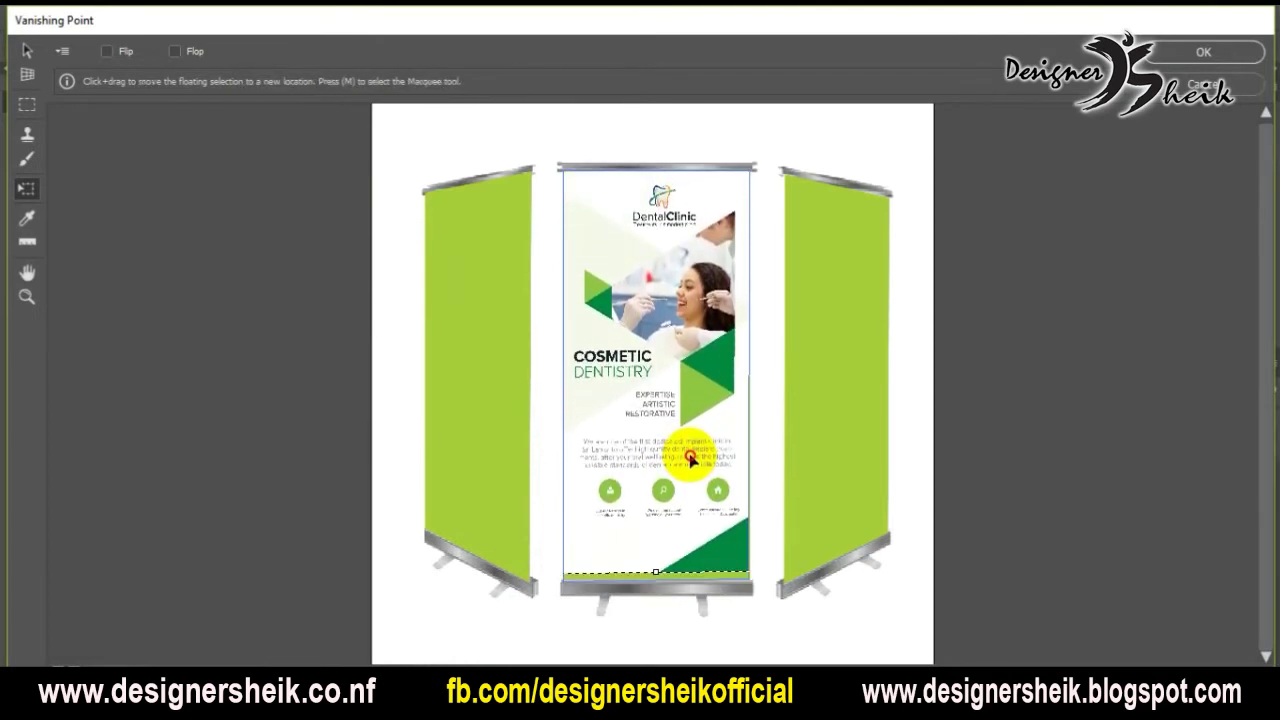
left_click_drag(656, 572, 661, 580)
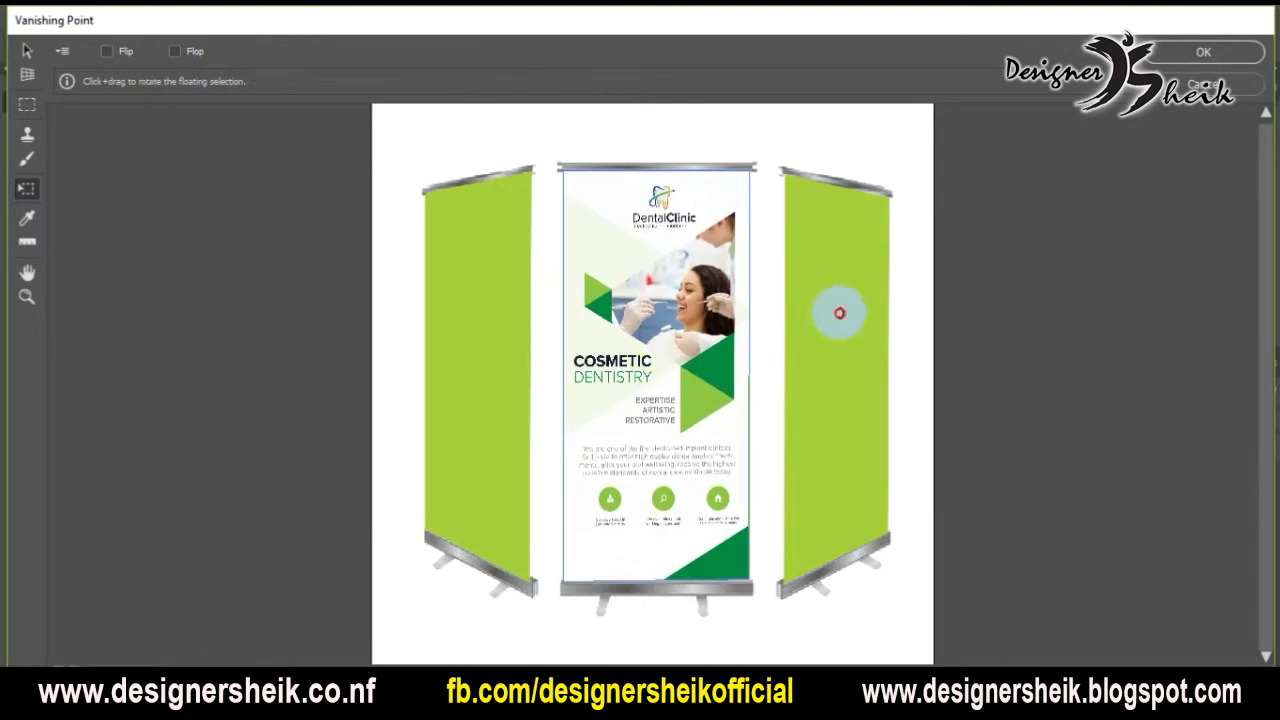
left_click(1163, 64)
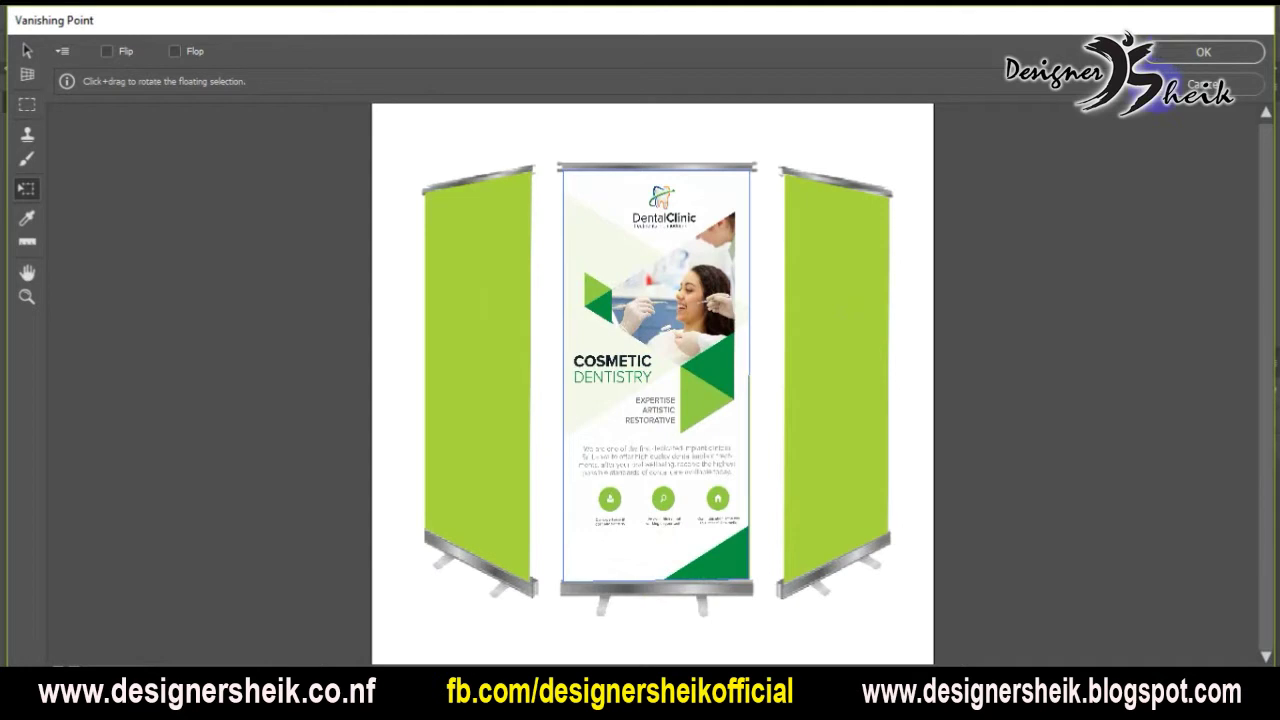
- Zoom in and create a plane on the left banner's corners
left_click(21, 78)
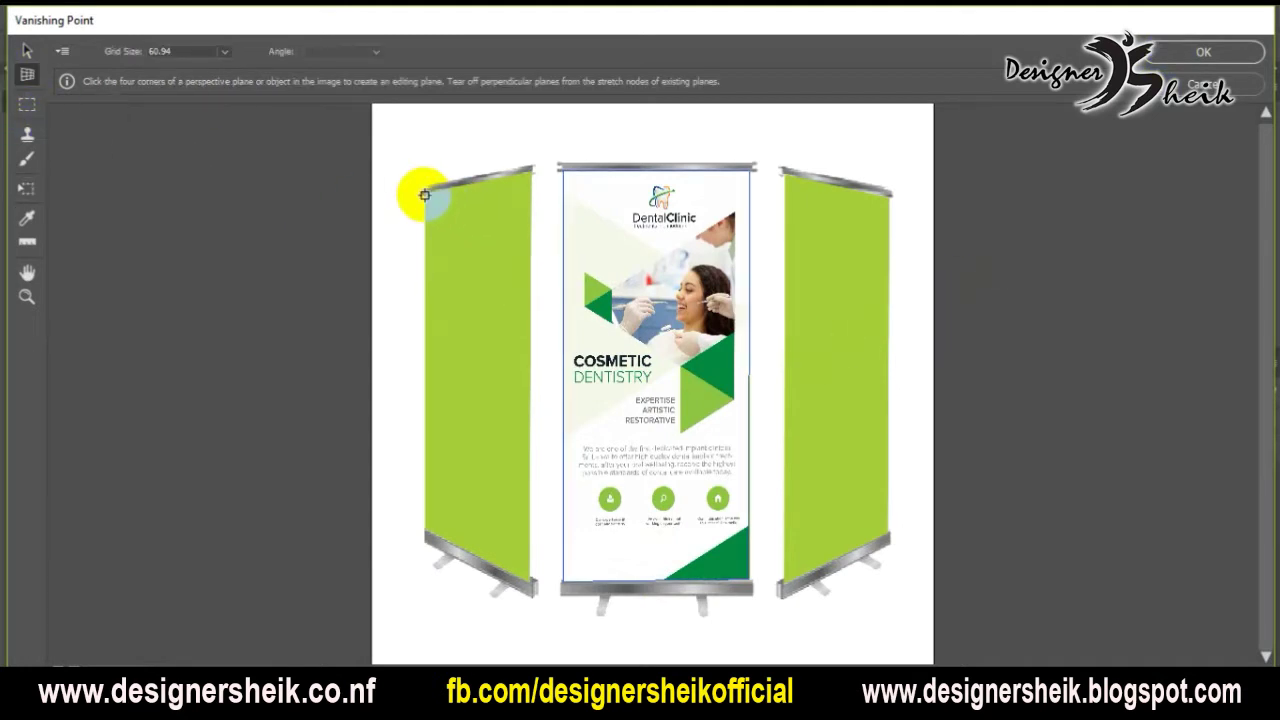
left_click(26, 297)
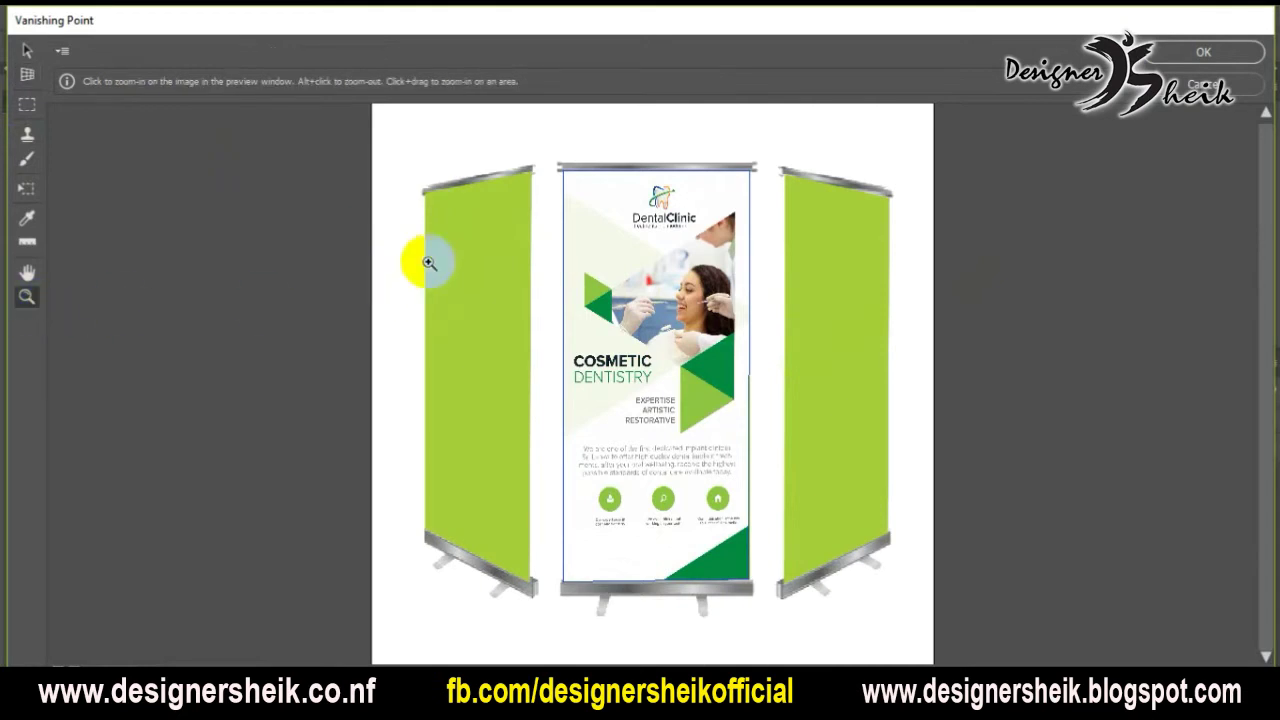
left_click(454, 219)
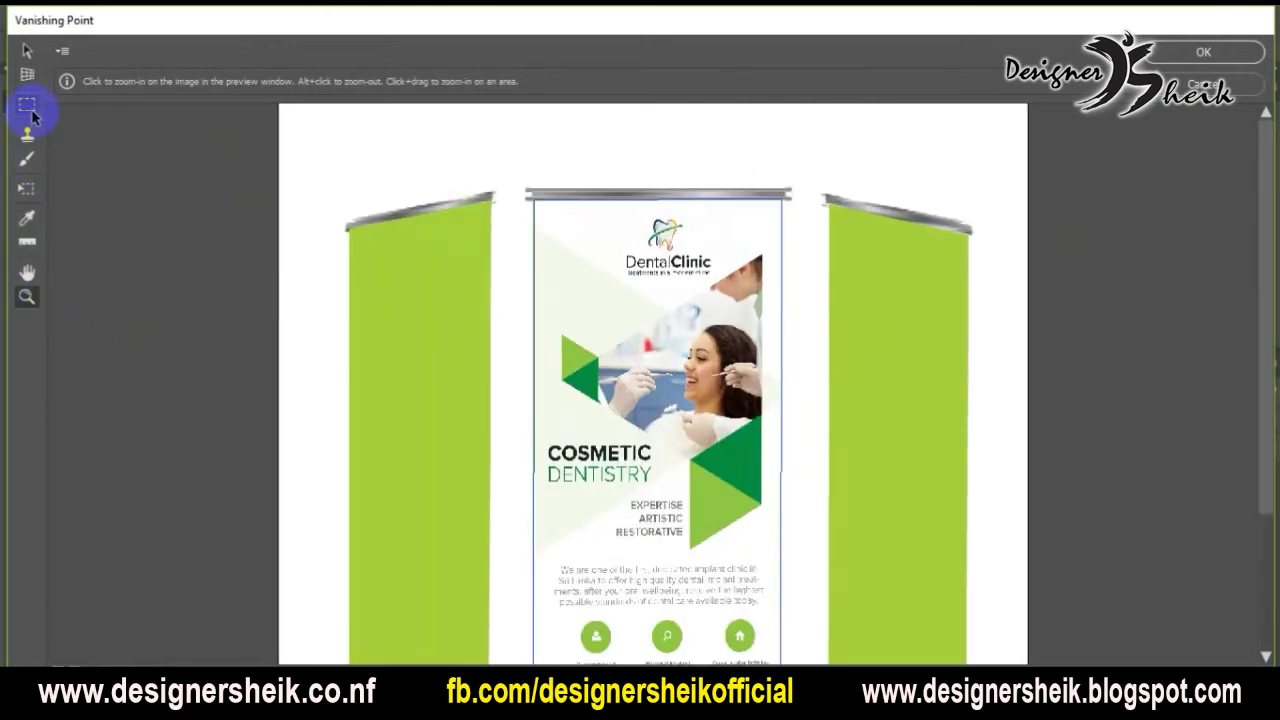
left_click(27, 74)
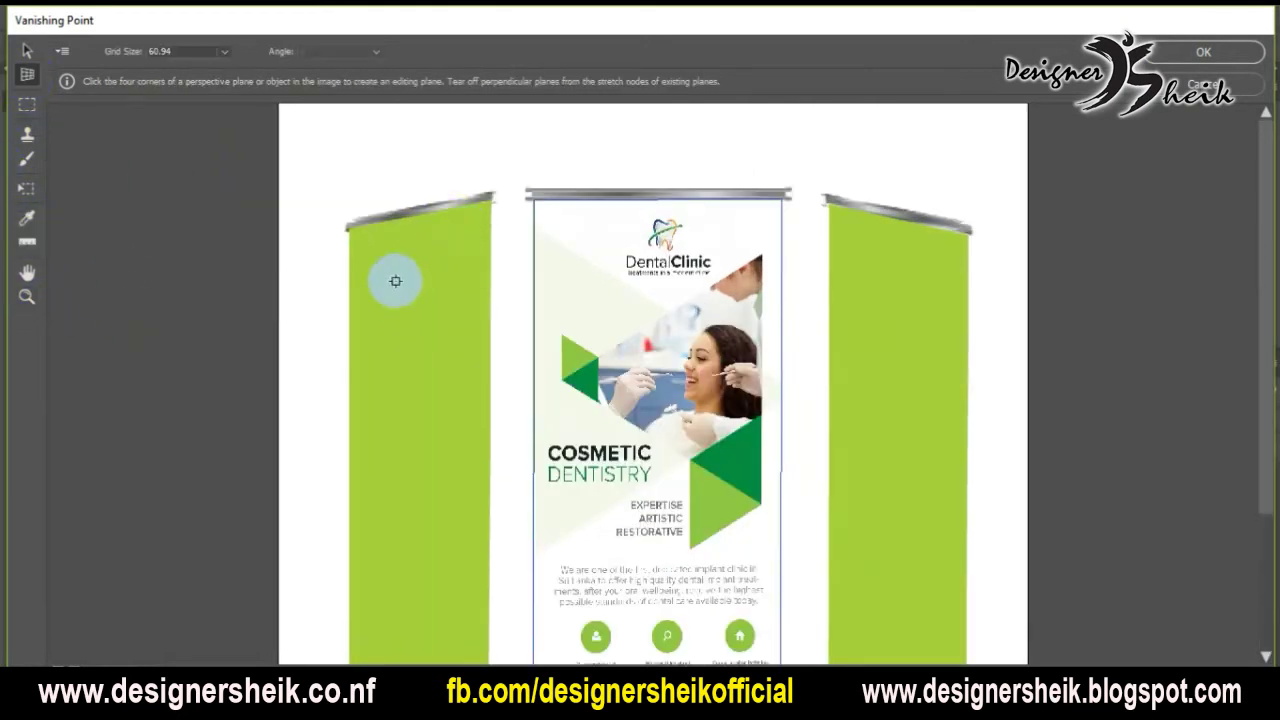
left_click(348, 230)
scroll(505, 300, "down", 3)
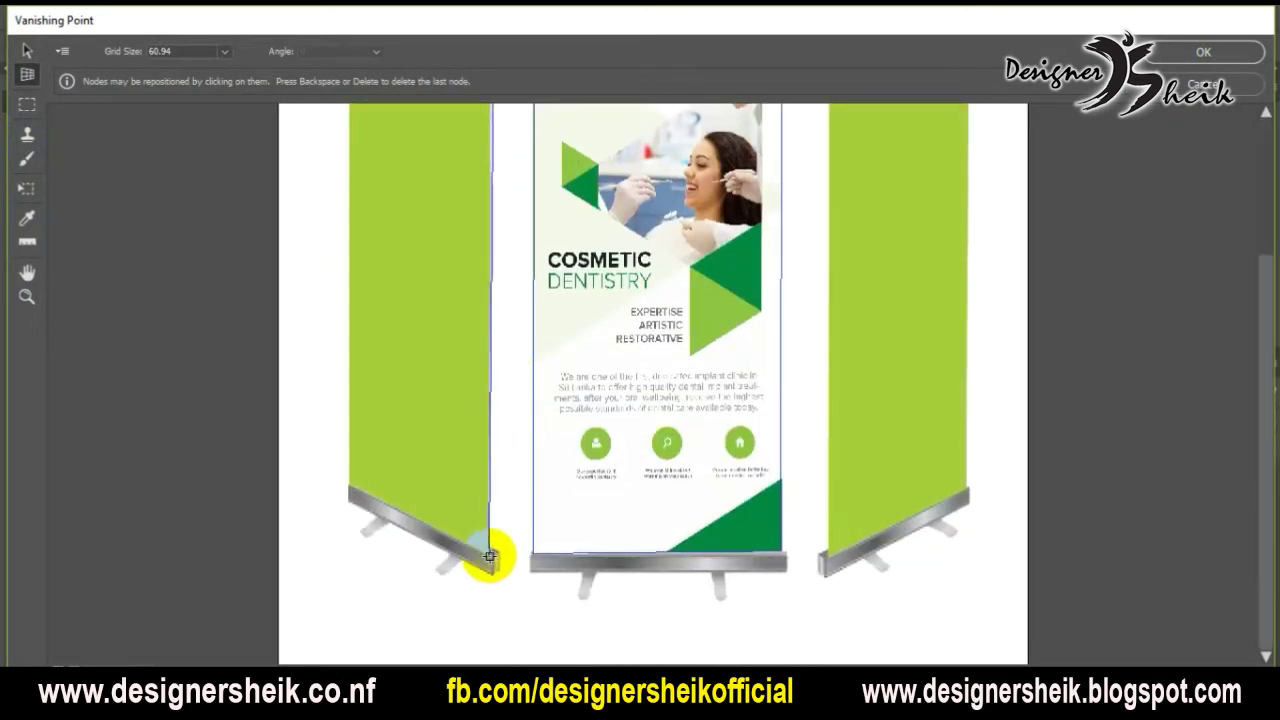
left_click(490, 556)
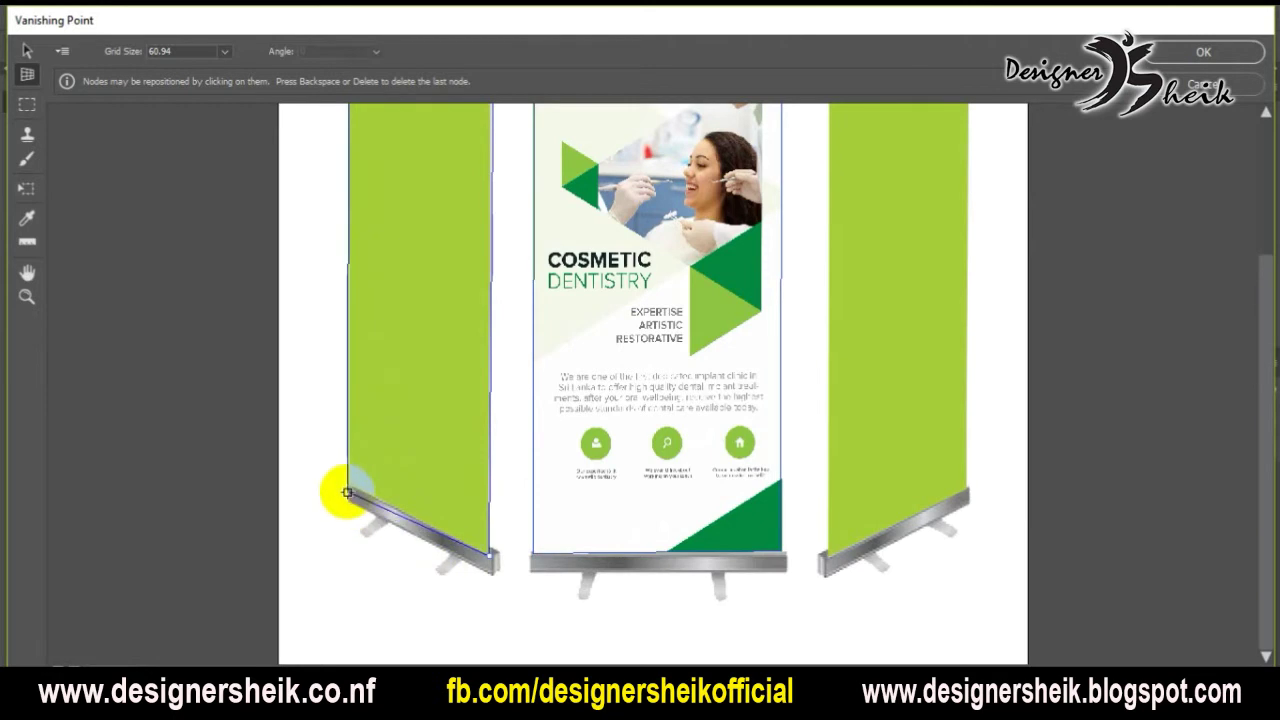
left_click(348, 485)
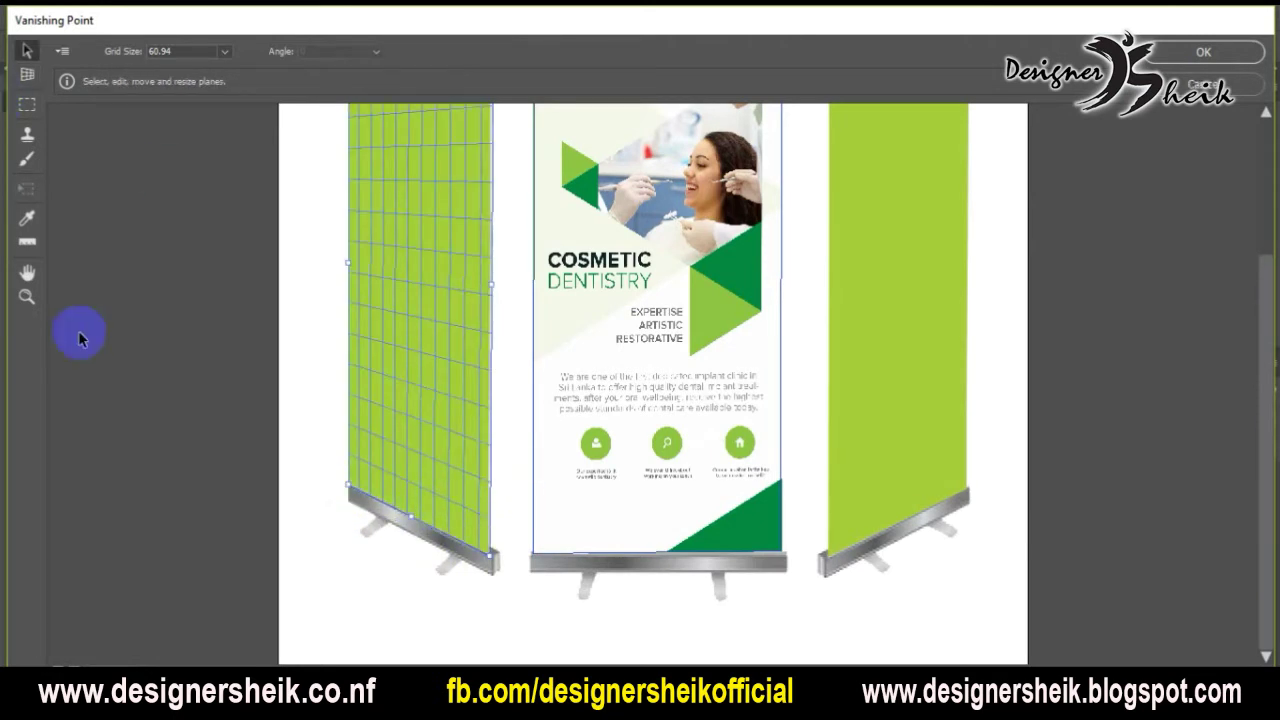
- Zoom out to see all three banners, ready to edit the plane
left_click(27, 296)
left_click(497, 383, "alt")
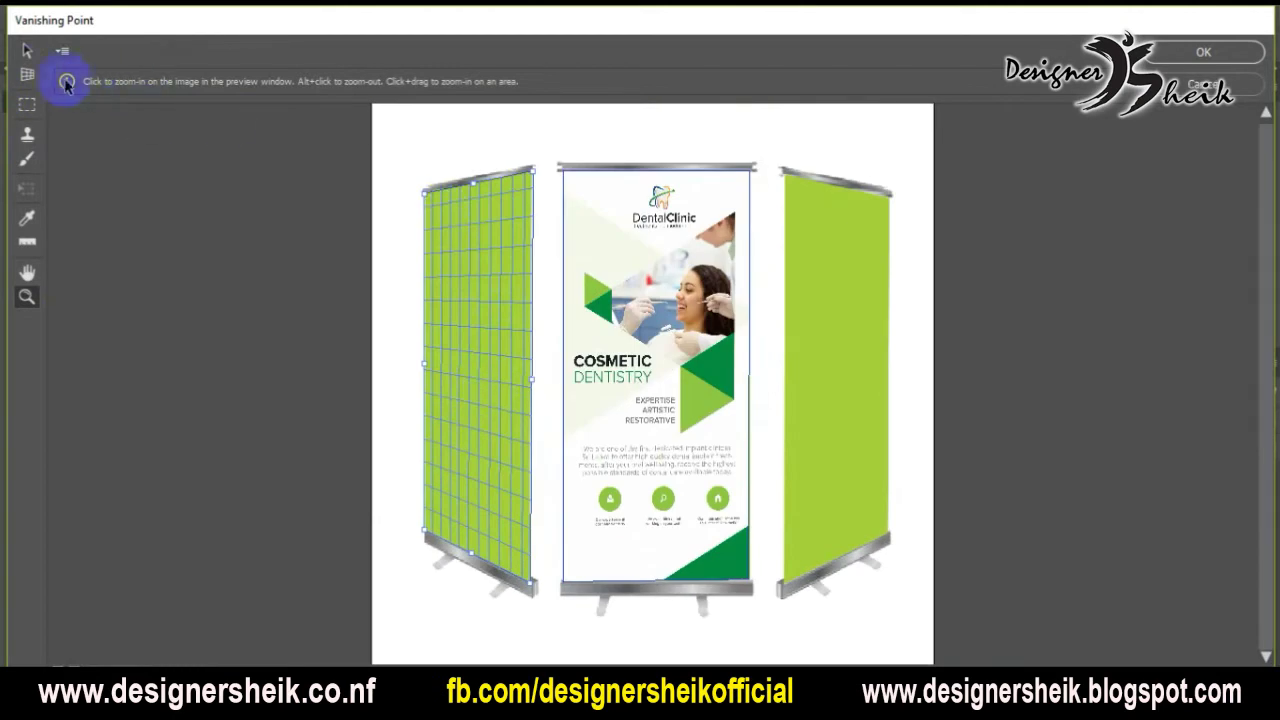
left_click(27, 50)
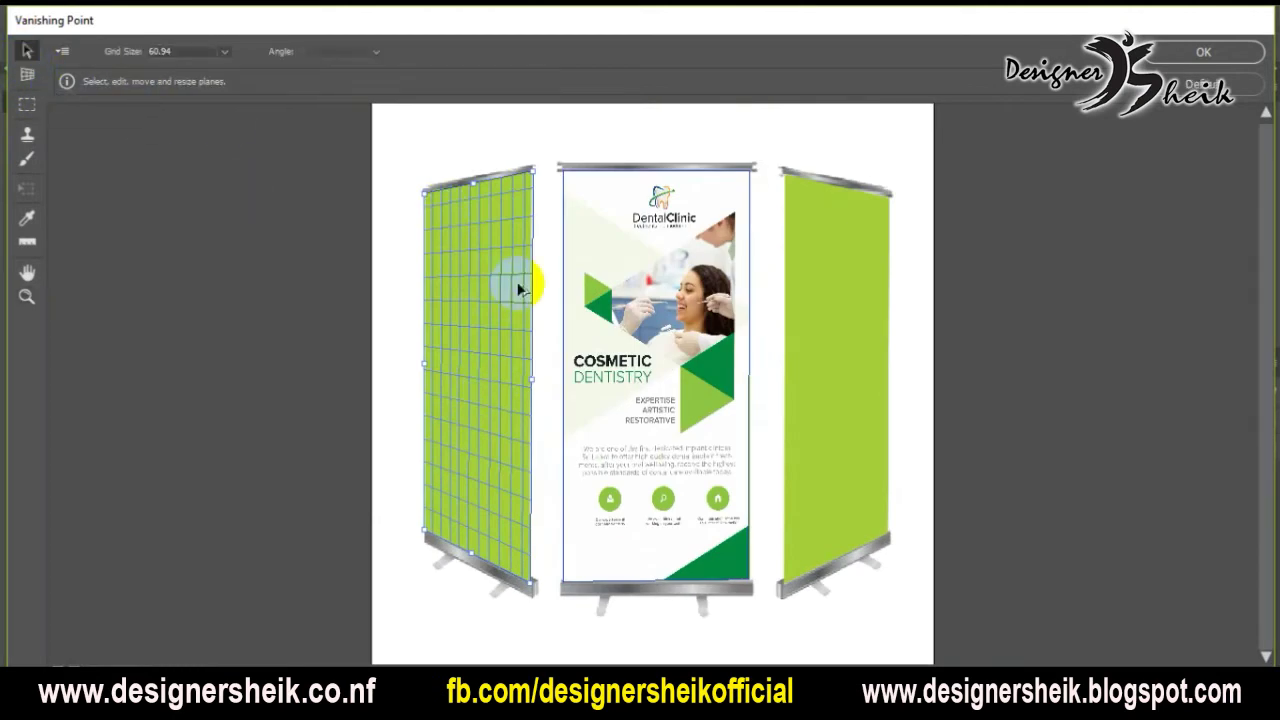
- Paste a second copy of the dental clinic artwork and shrink it from its corners to fit the left banner
key("ctrl+v")
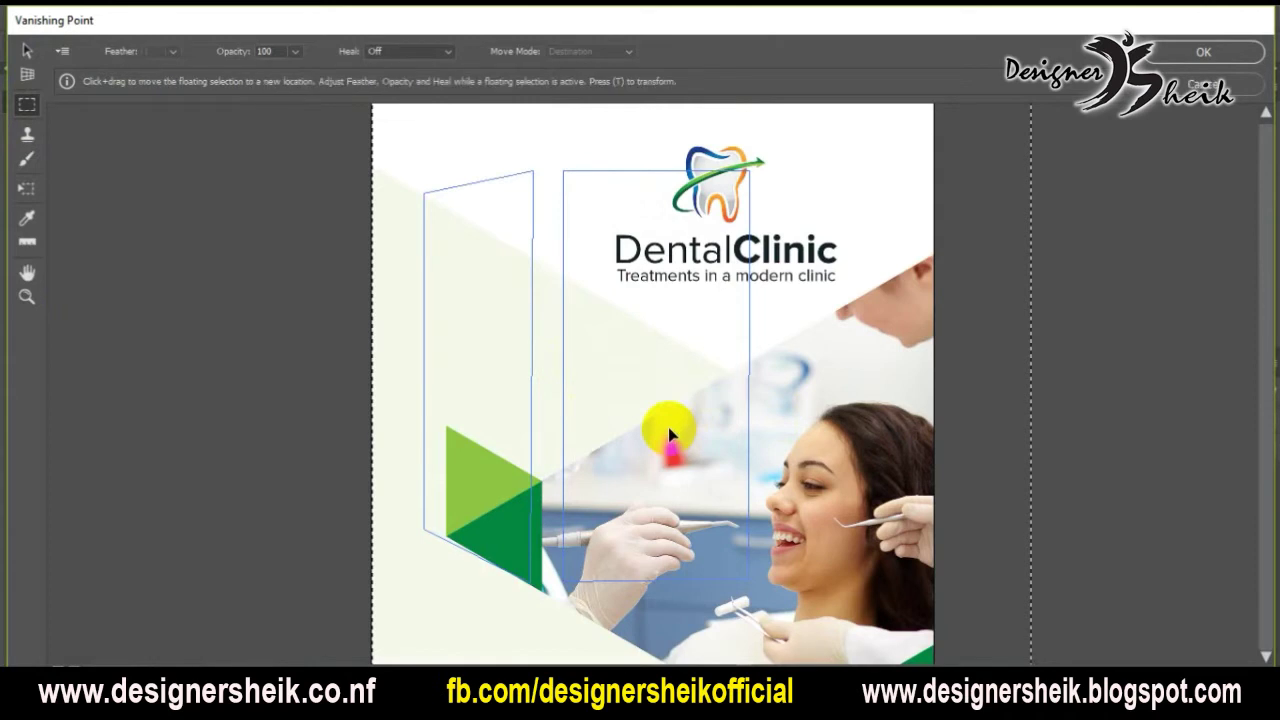
left_click(27, 298)
left_click(646, 465, "alt")
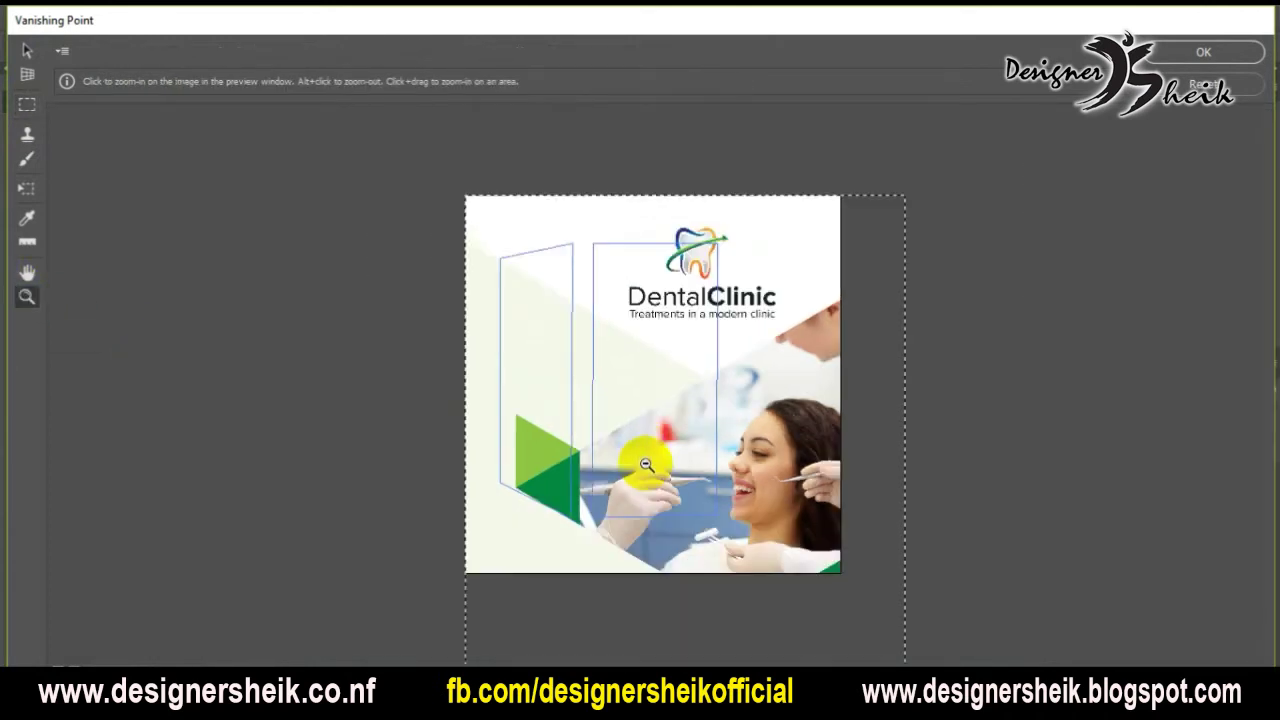
left_click(646, 465, "alt")
left_click(645, 455, "alt")
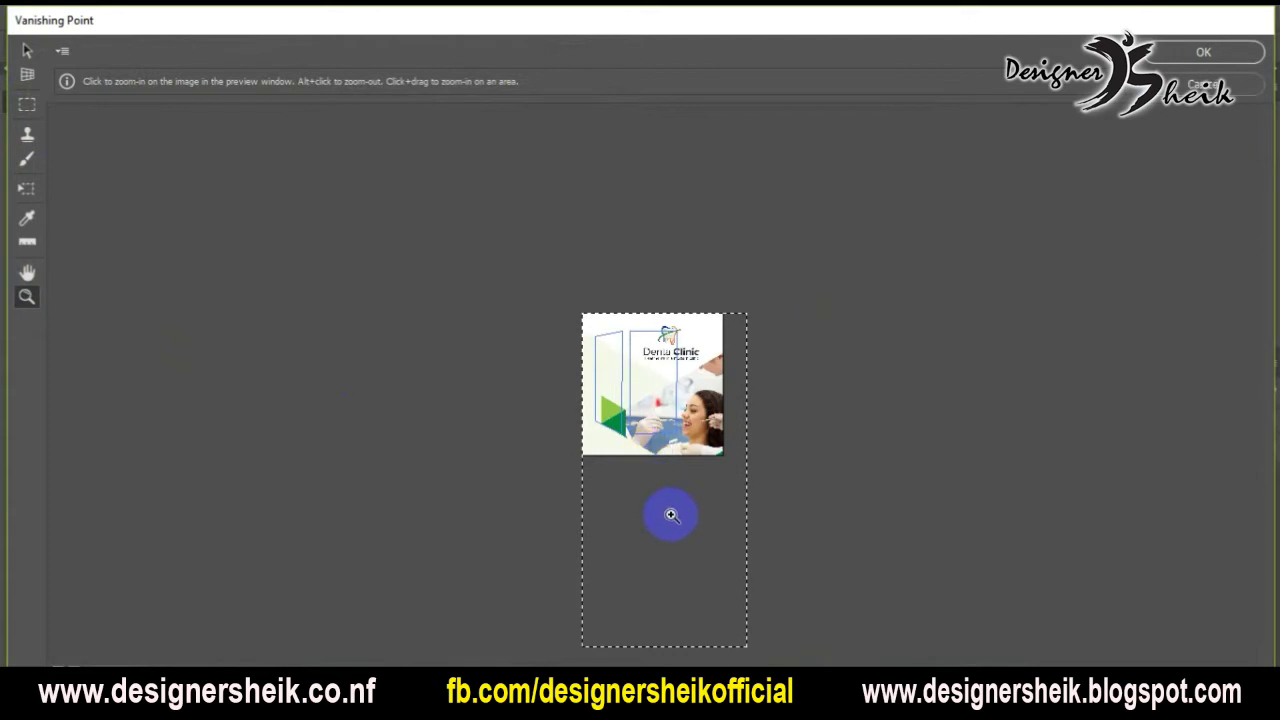
key("t")
left_click_drag(745, 644, 619, 430)
left_click_drag(594, 314, 600, 333)
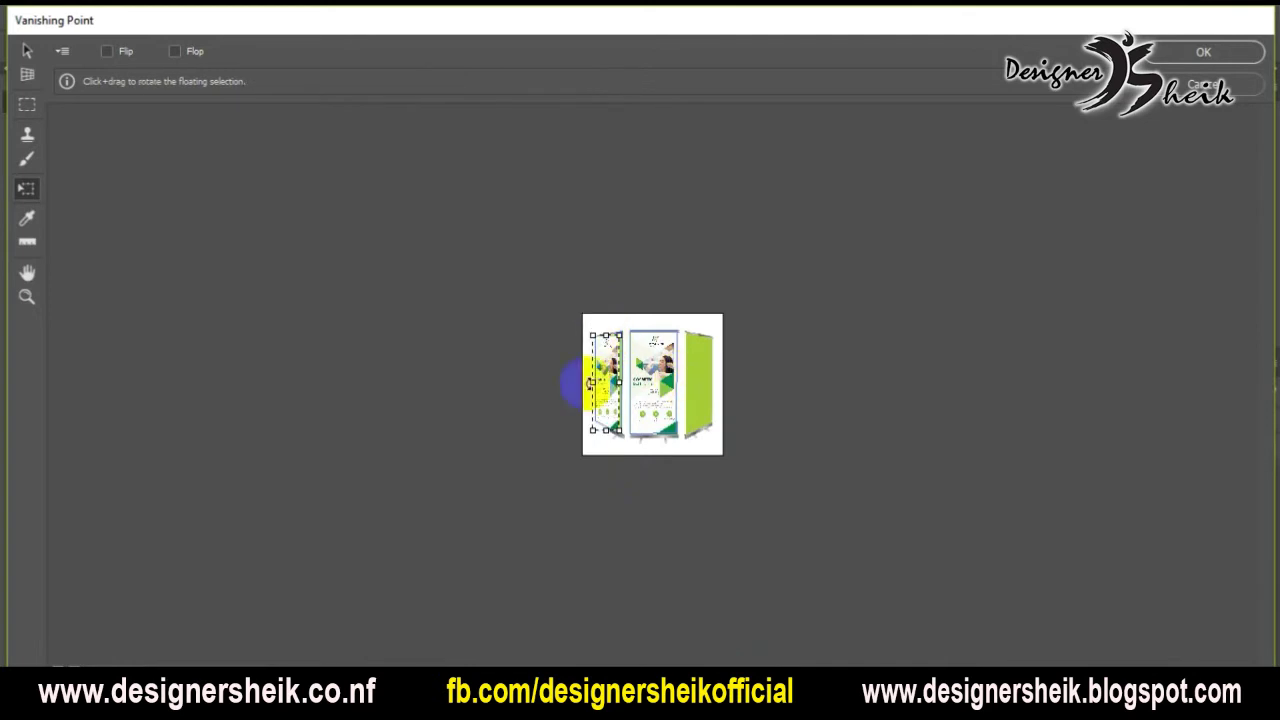
- Zoom the Vanishing Point preview in on the left banner
left_click(27, 296)
left_click(607, 411)
left_click(565, 392)
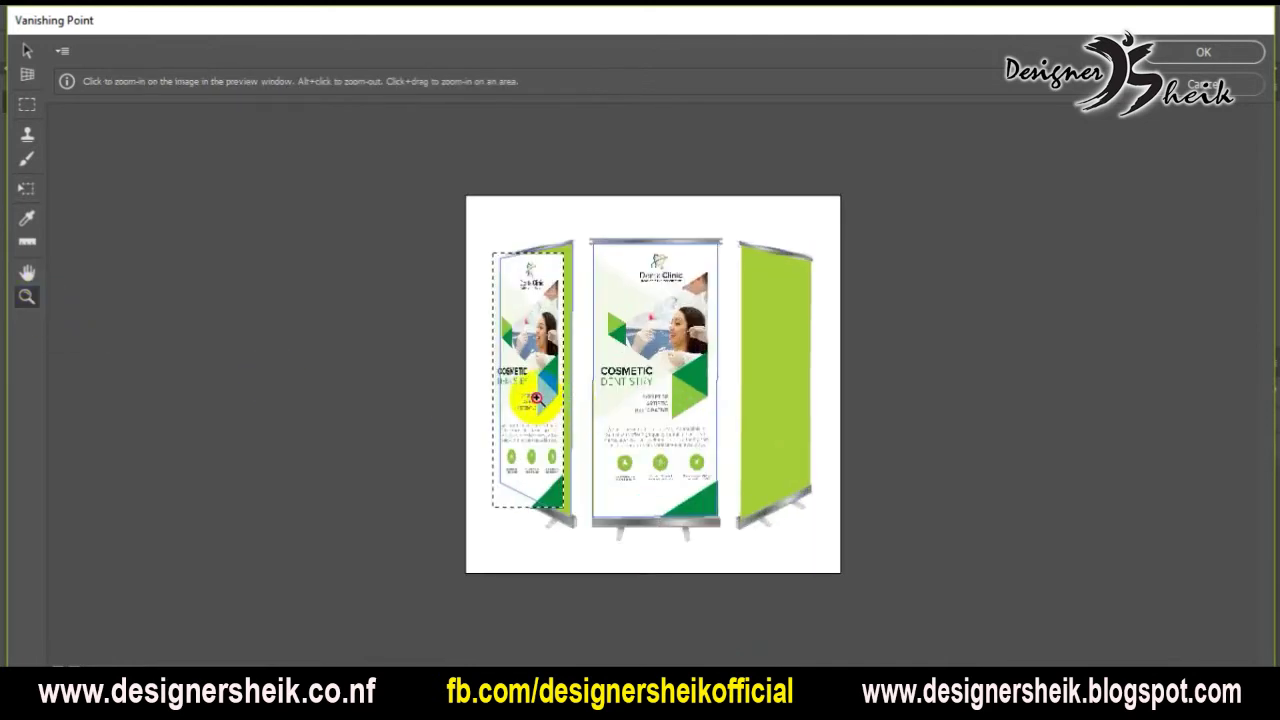
left_click(534, 389)
left_click(449, 398)
scroll(480, 420, "up", 2)
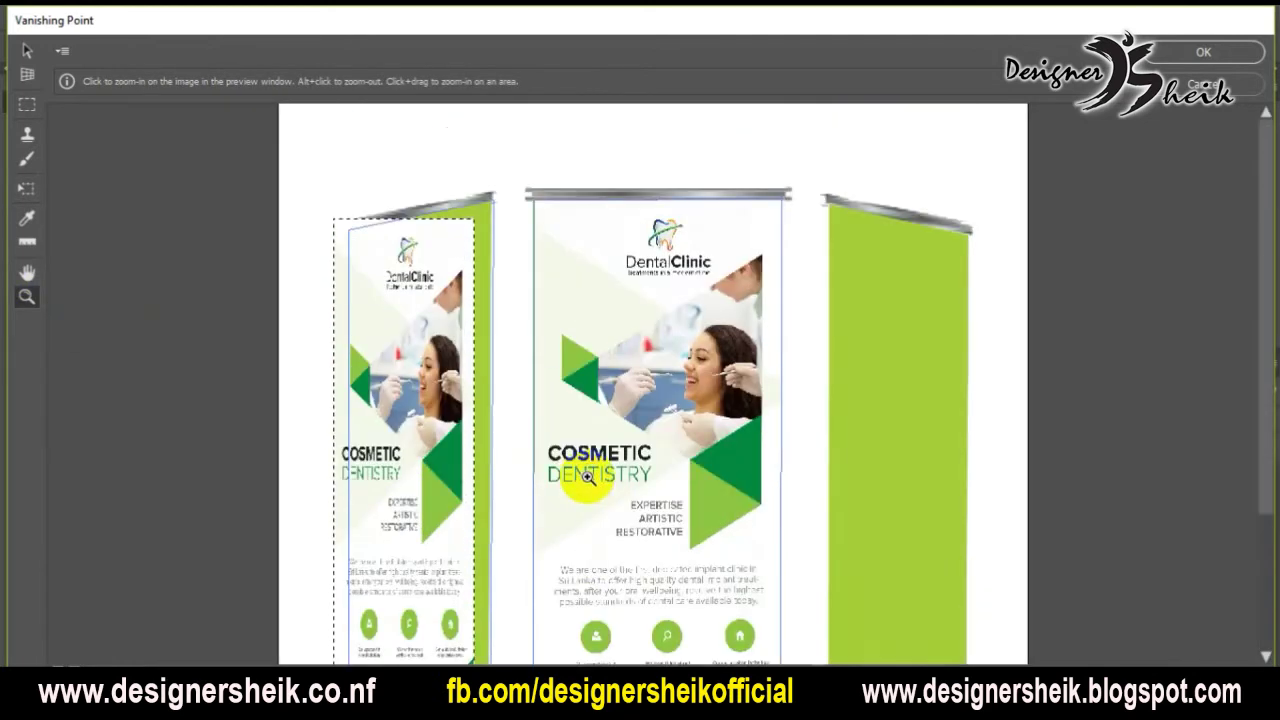
- Slide the floating banner up and down within the left perspective plane to position it
left_click(27, 49)
key("t")
left_click_drag(391, 371, 420, 514)
left_click_drag(427, 318, 458, 298)
scroll(510, 380, "down", 5)
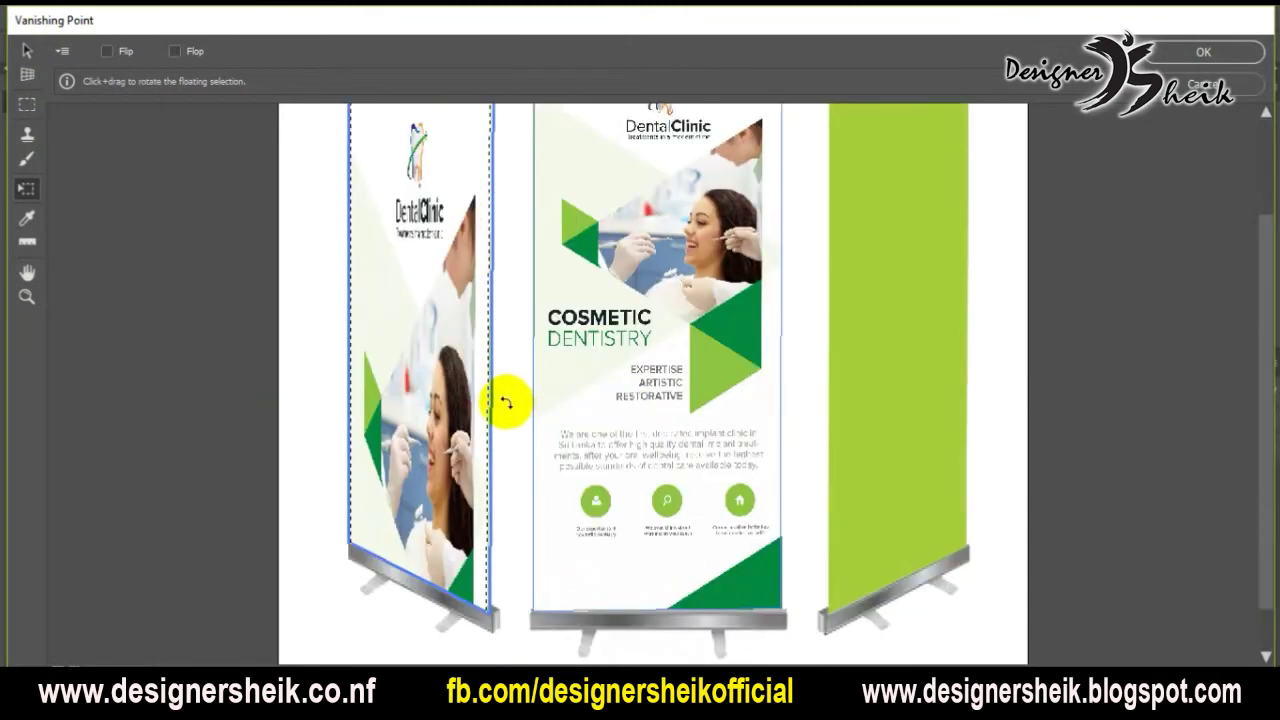
left_click_drag(488, 550, 448, 226)
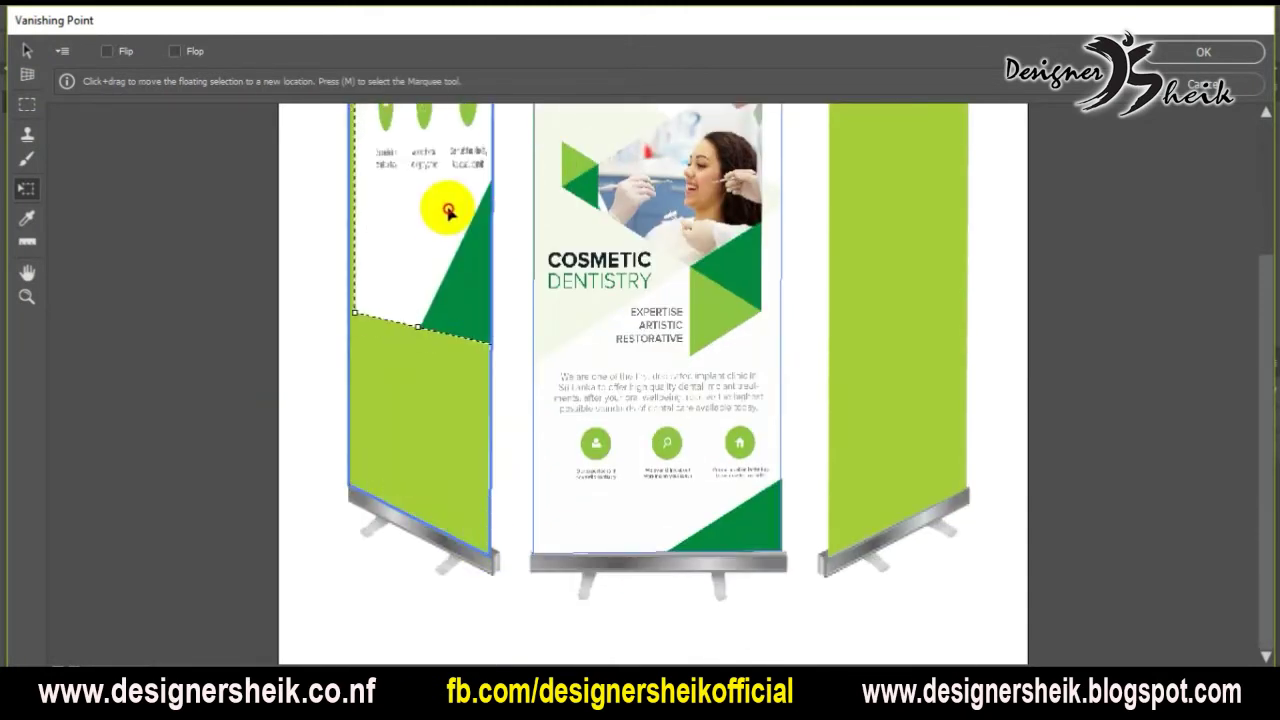
left_click_drag(446, 330, 430, 482)
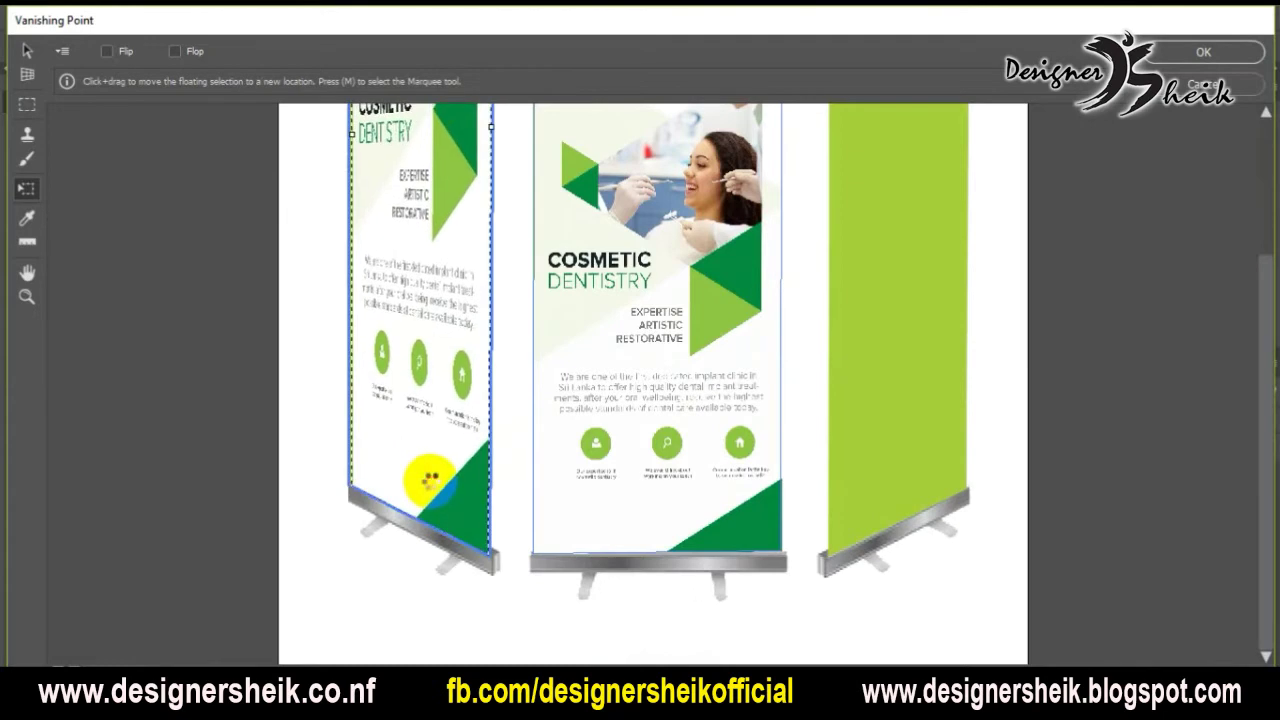
- Widen the banner leftward and shift it so the Dental Clinic logo shows on the stand
scroll(451, 428, "up", 5)
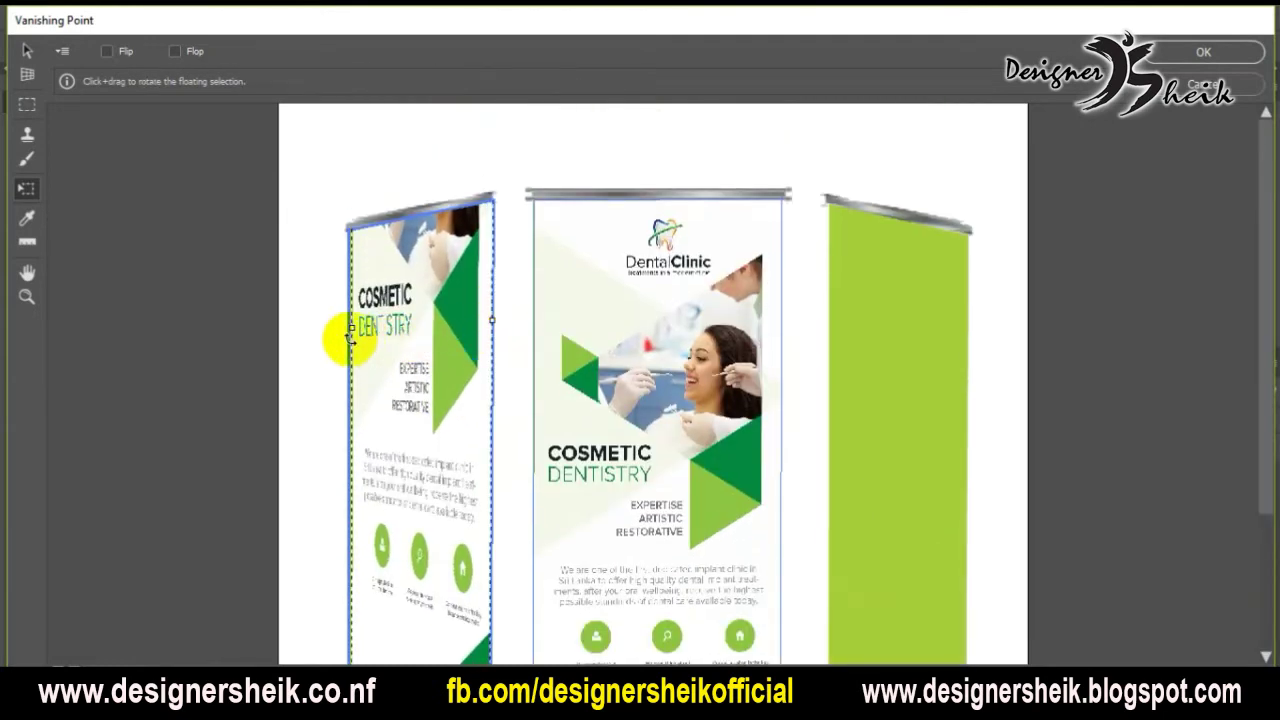
left_click_drag(357, 333, 348, 339)
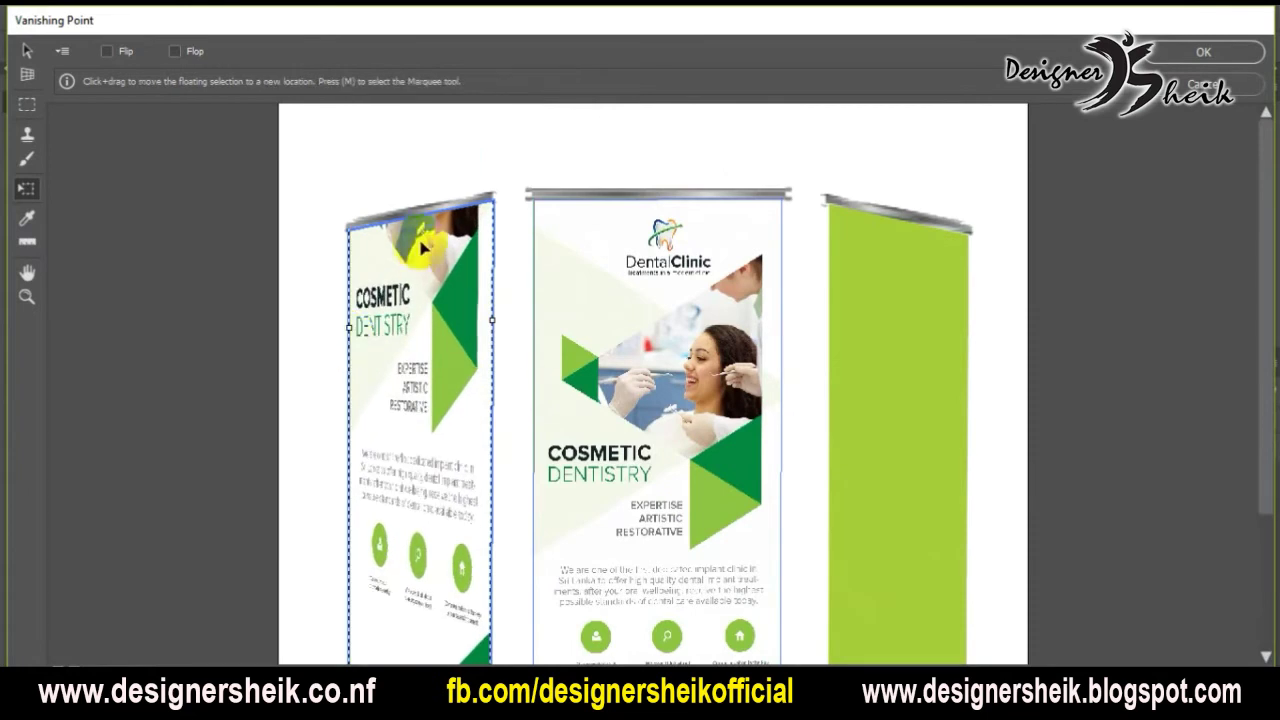
mouse_move(430, 232)
left_mouse_down()
mouse_move(409, 606)
mouse_move(423, 606)
mouse_move(438, 245)
left_mouse_up()
scroll(440, 300, "down", 3)
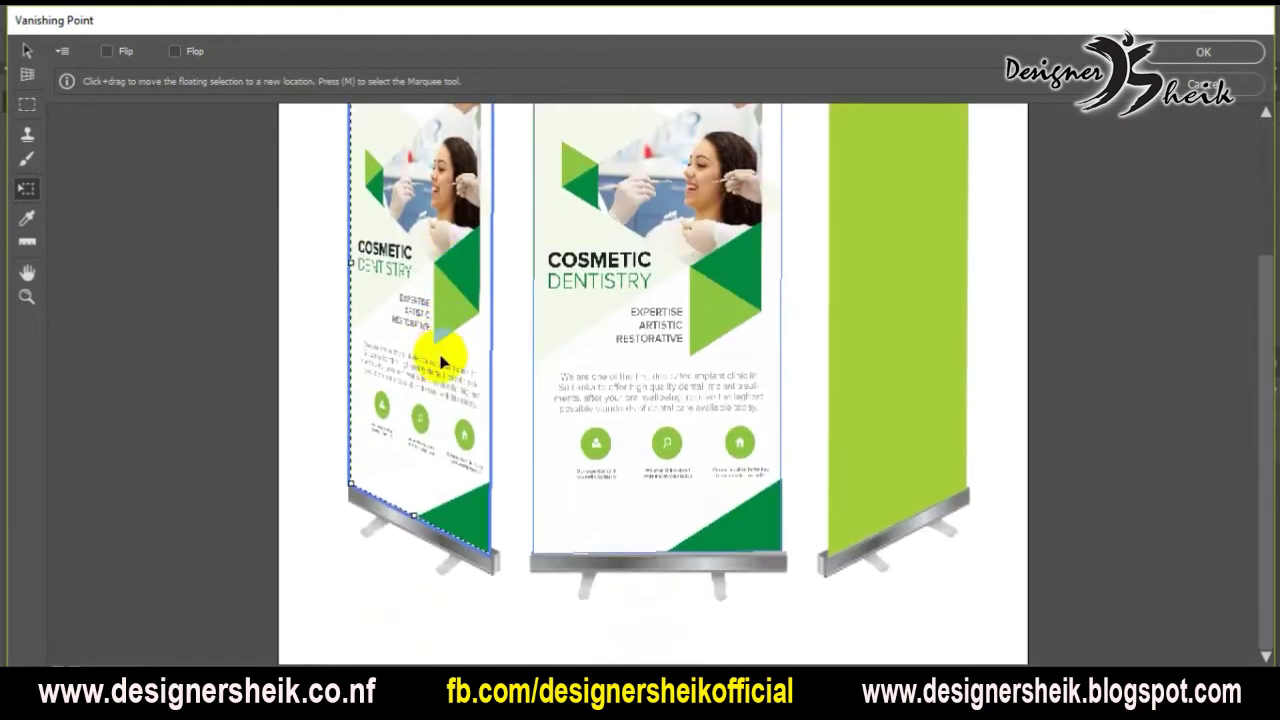
left_click_drag(420, 494, 427, 521)
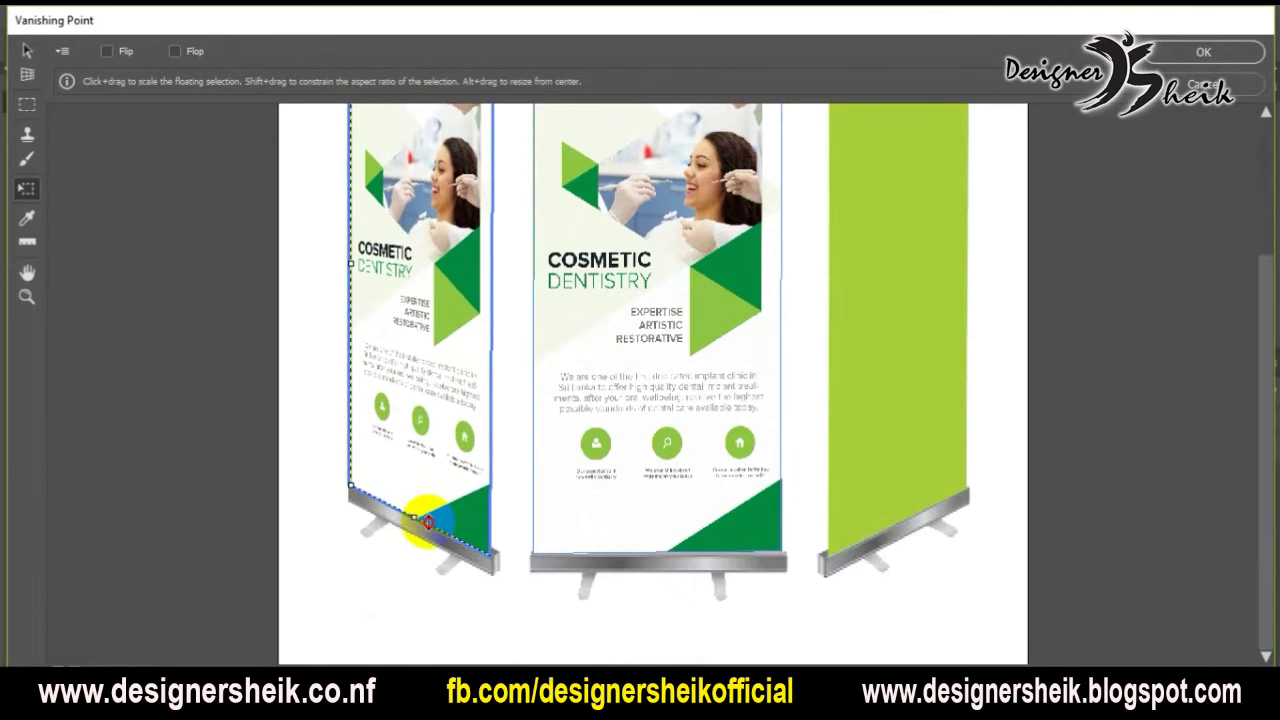
- Switch to Edit Plane and select the left banner plane
left_click(27, 50)
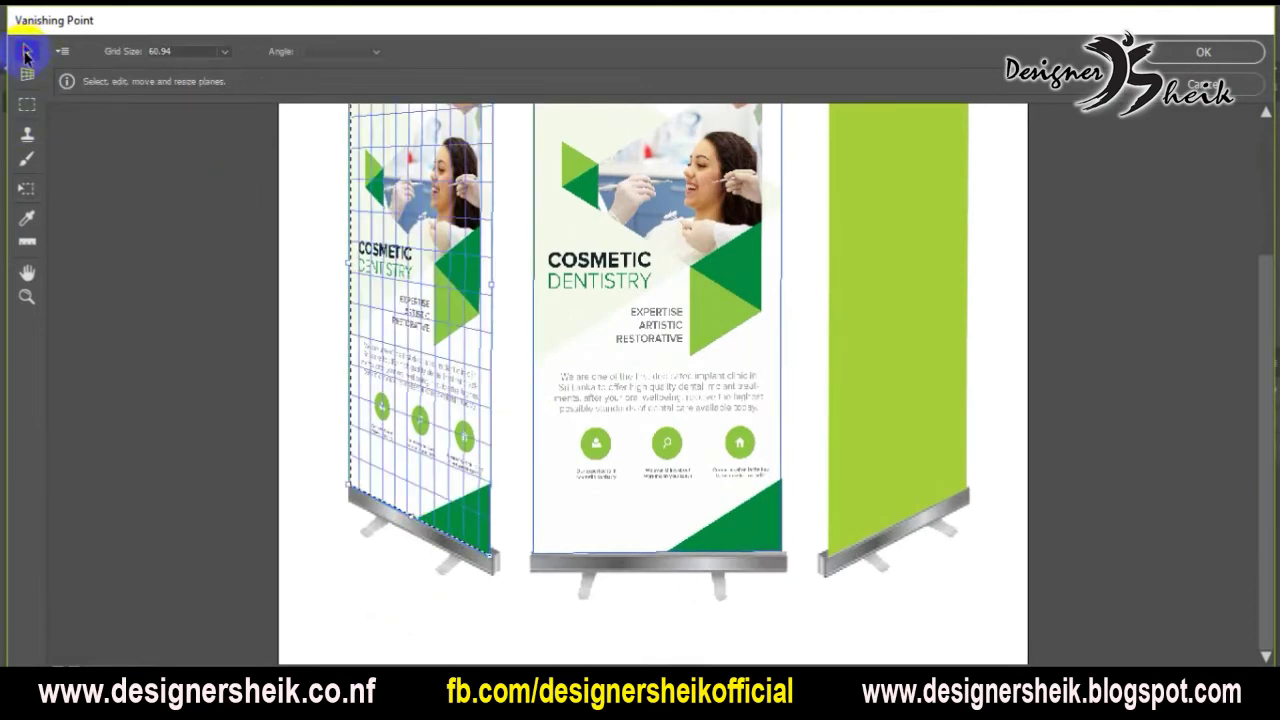
left_click(557, 337)
scroll(633, 364, "up", 3)
left_click(915, 363)
left_click(388, 358)
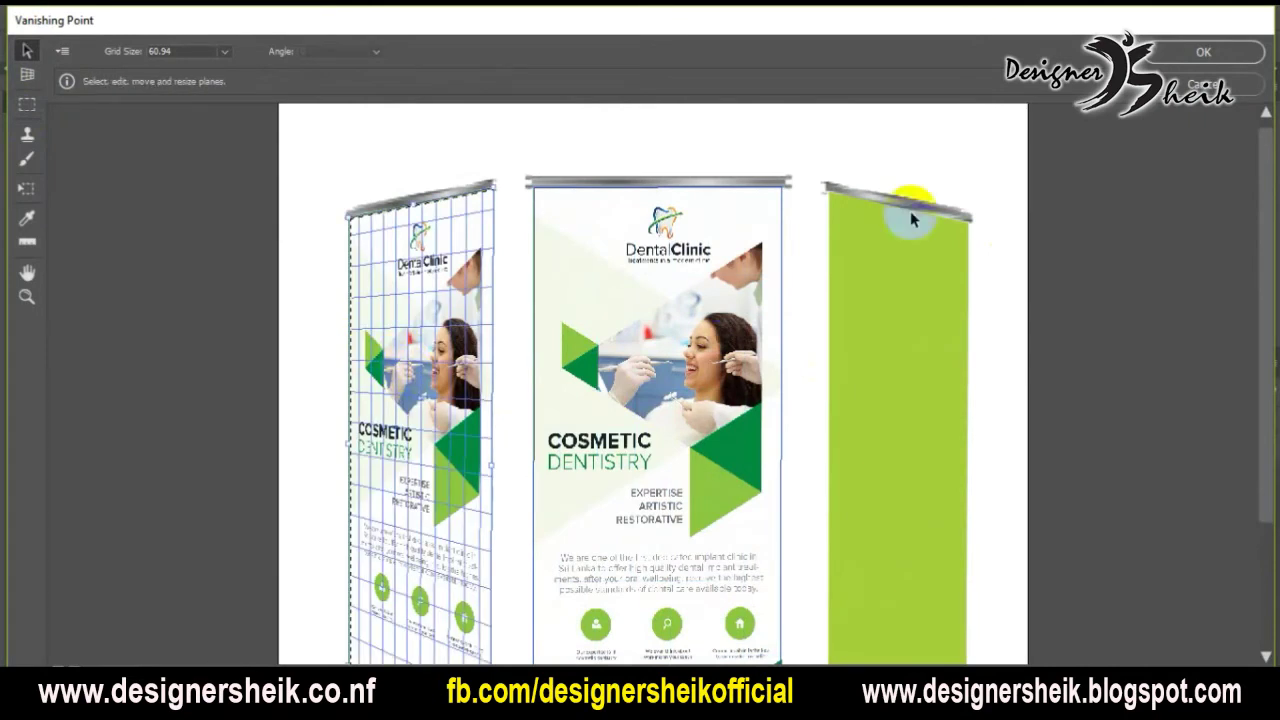
- Apply the Vanishing Point edit, check Layer 1's visibility, and close roll upnew.png without saving
left_click(1162, 55)
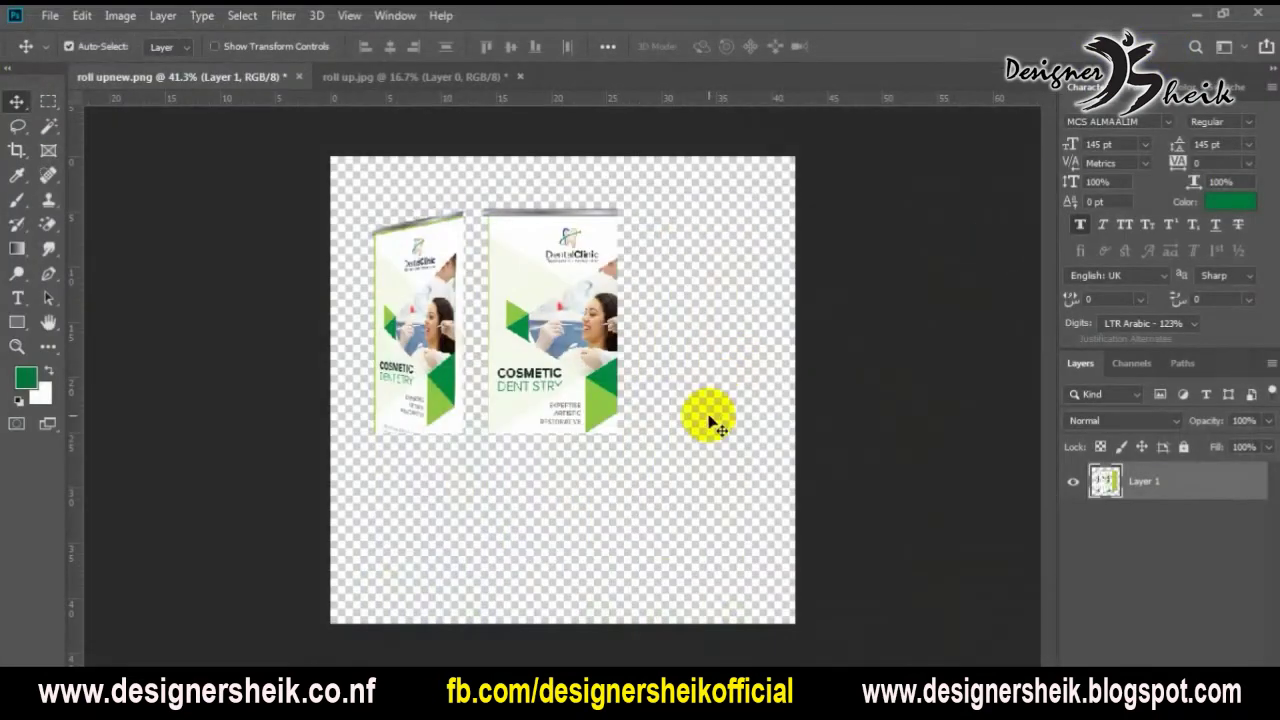
left_click(1073, 481)
left_click(1073, 481)
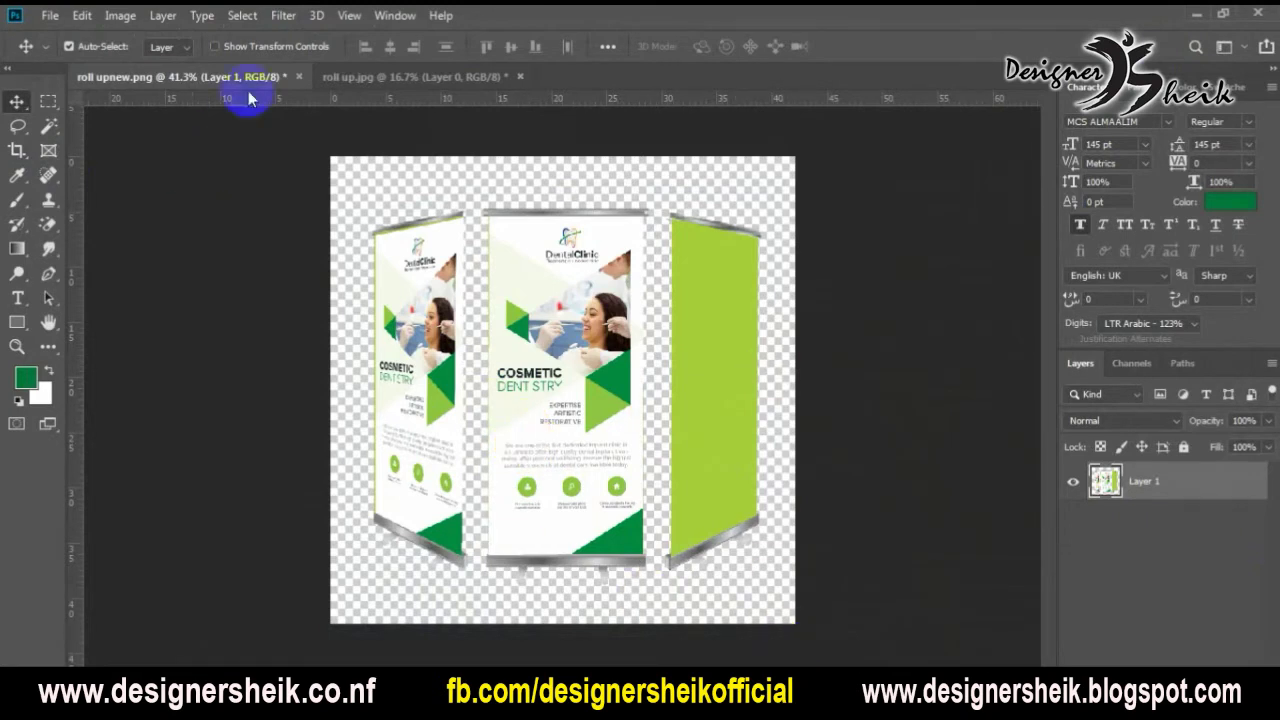
left_click(299, 77)
left_click(630, 281)
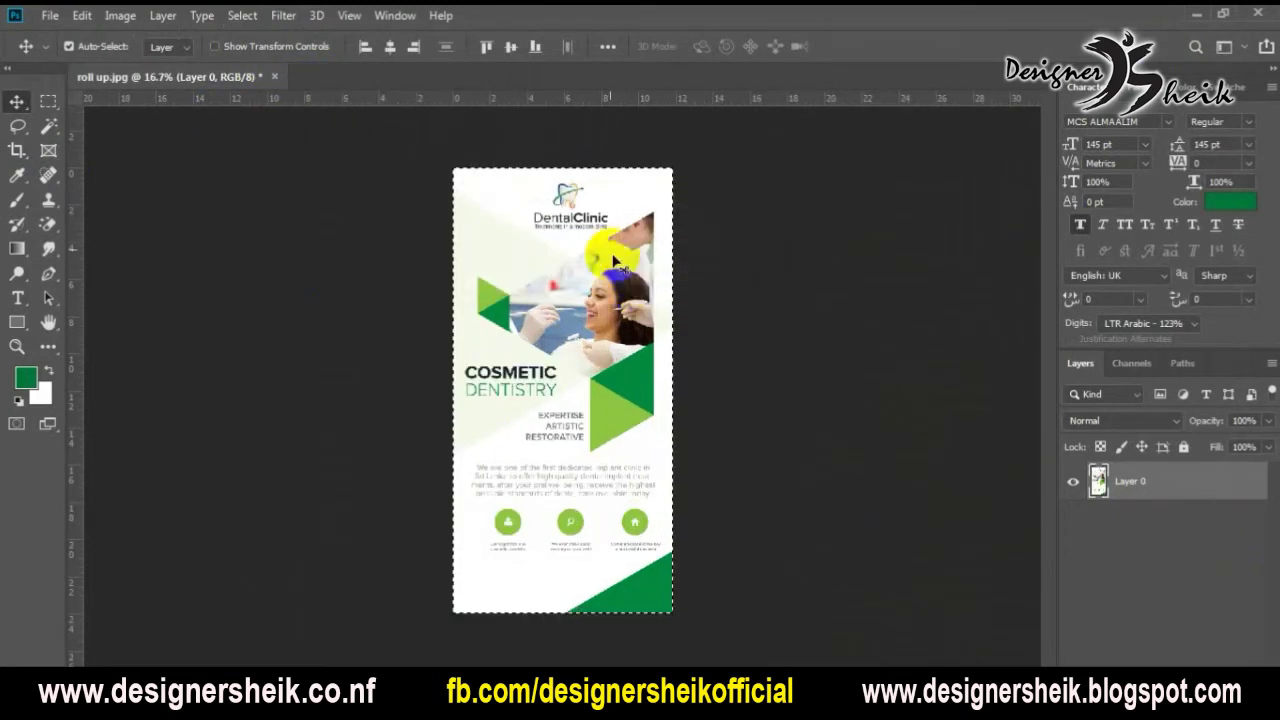
- Close roll up.jpg without saving and open the ofiice-1 office photo
left_click(274, 77)
left_click(609, 278)
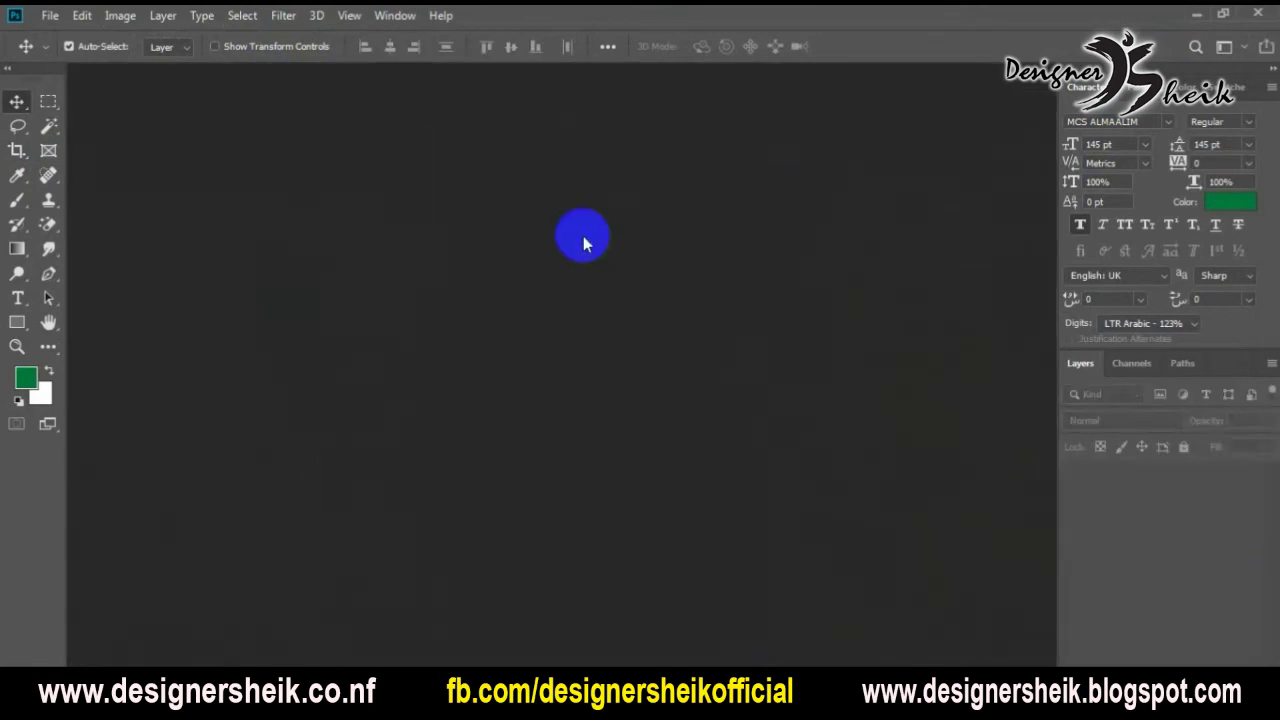
left_click(46, 15)
left_click(55, 48)
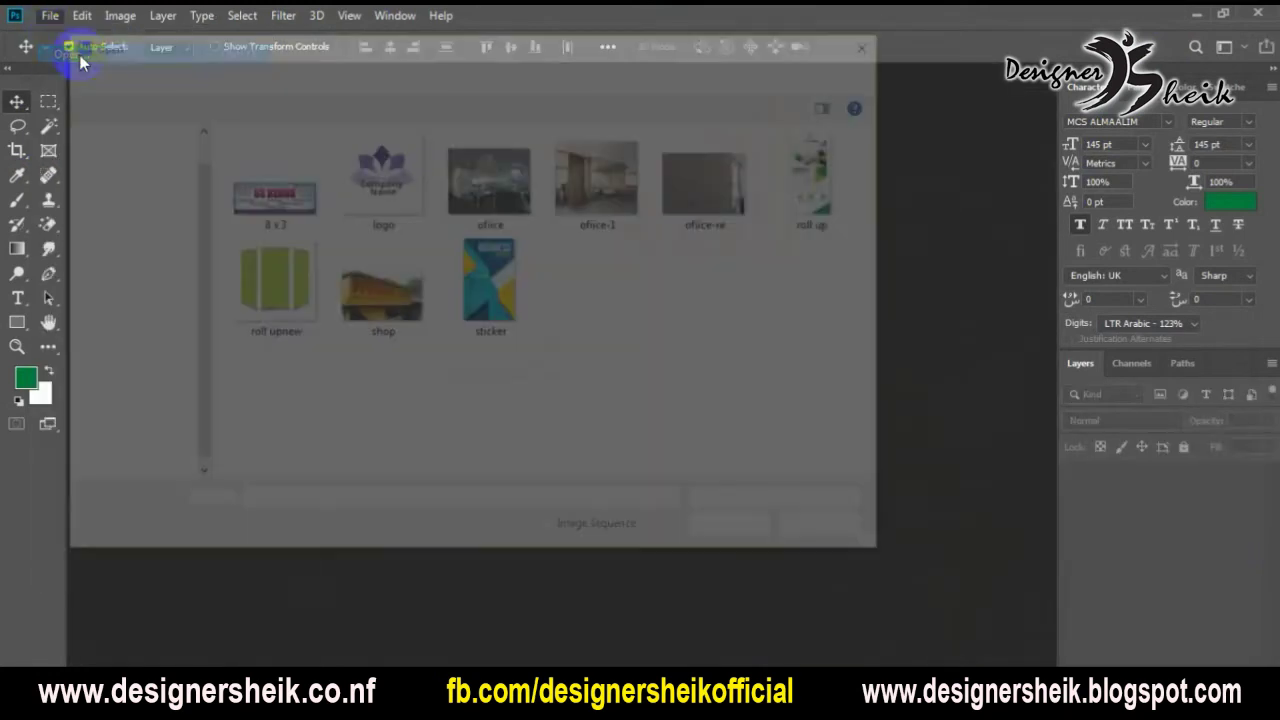
left_click(597, 200)
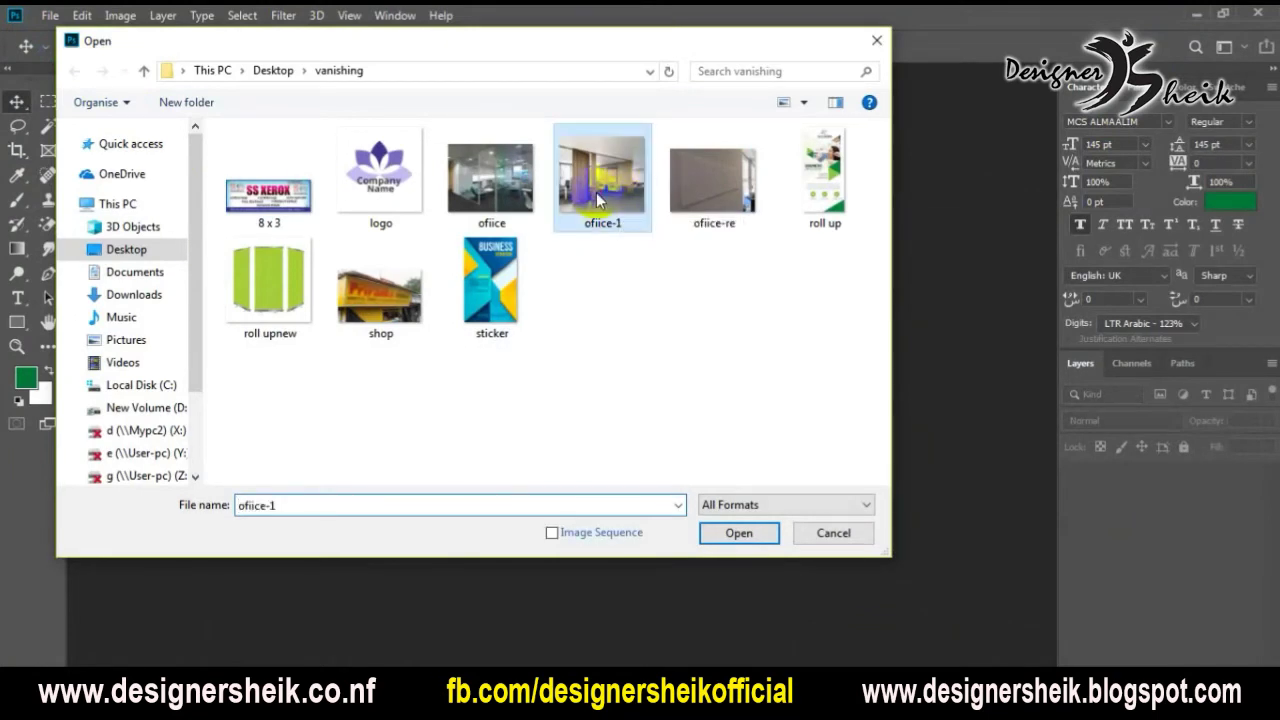
double_click(597, 200)
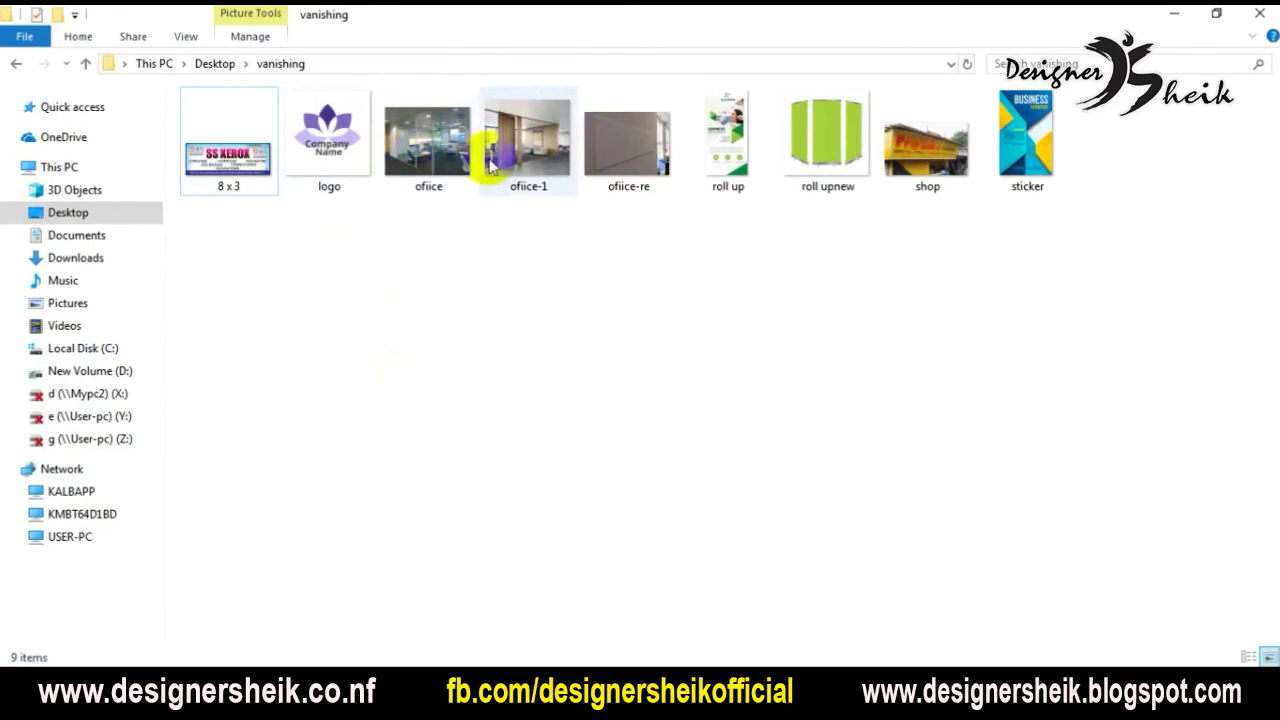
- Bring sticker.png into Photoshop and marquee-select the whole Business Strategy poster
left_click_drag(1030, 146, 786, 78)
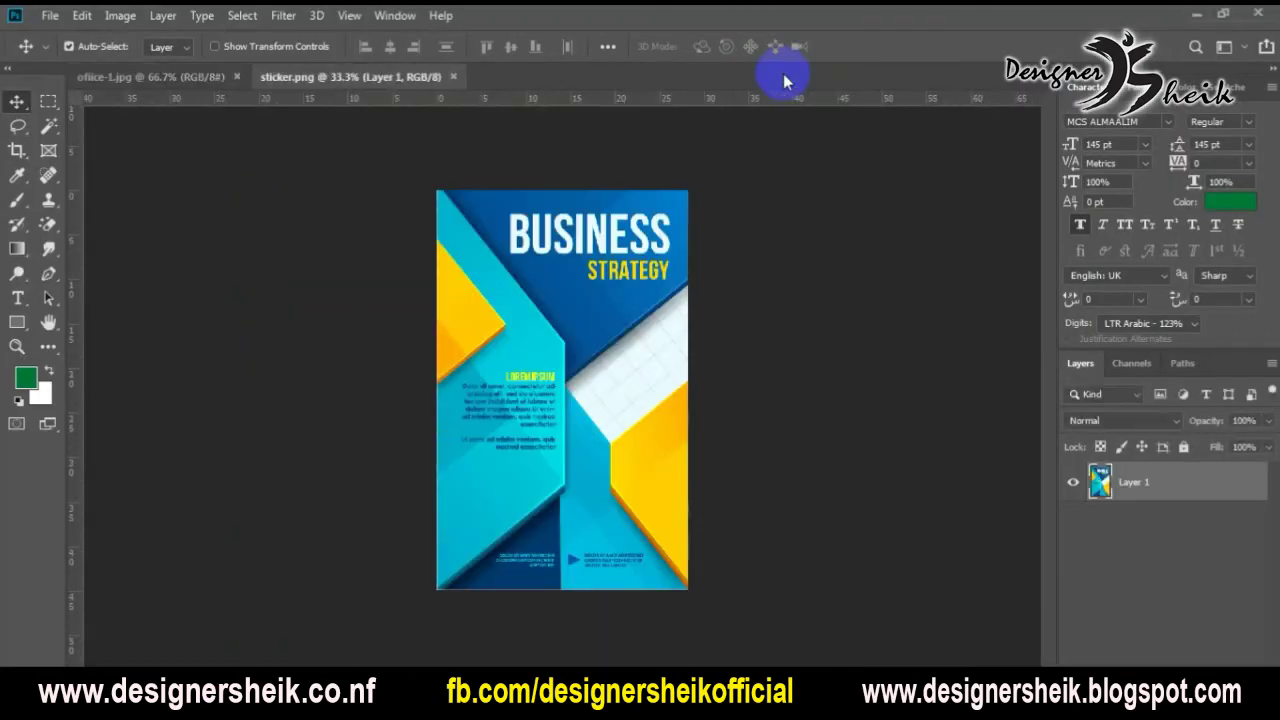
key("m")
left_click_drag(423, 174, 749, 663)
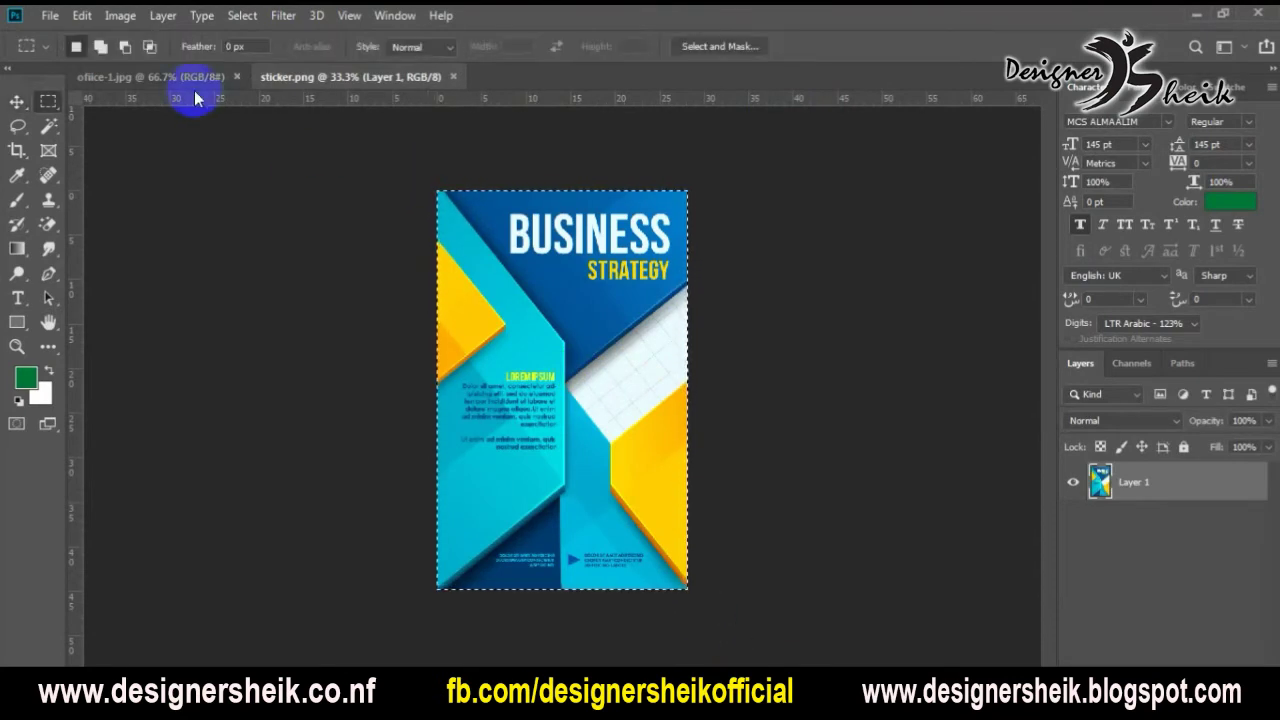
left_click(160, 79)
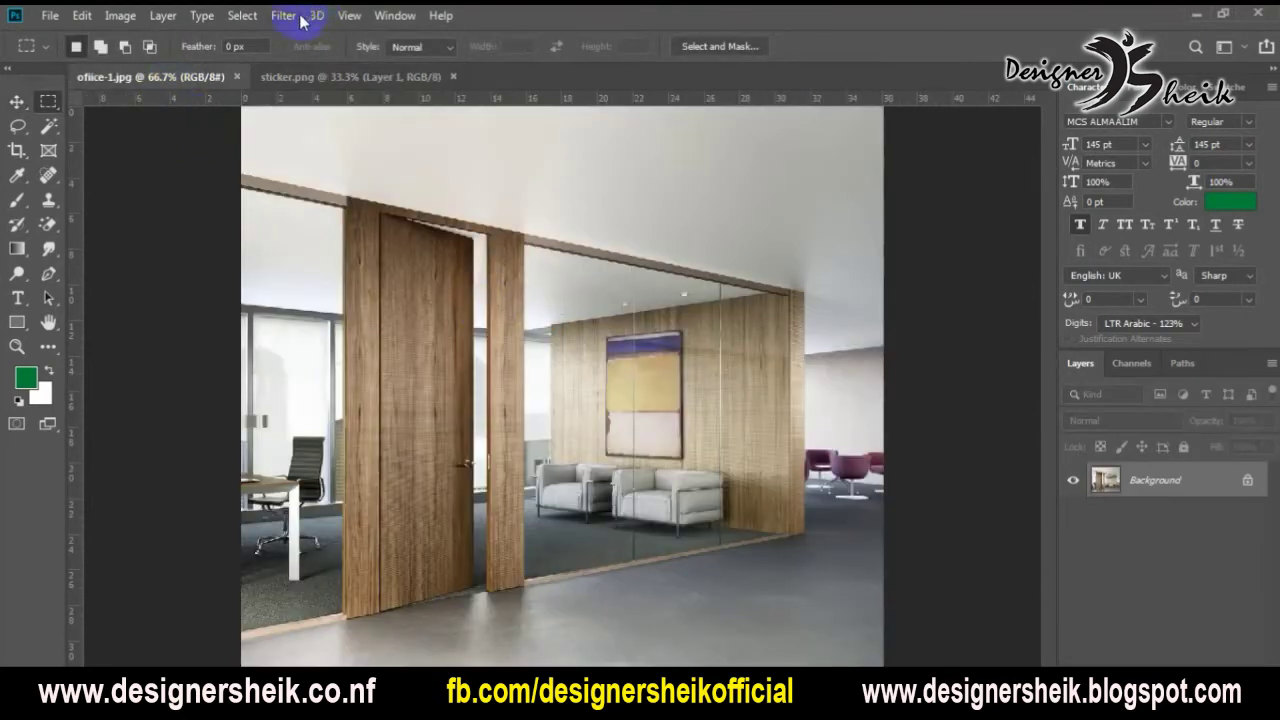
- Open Vanishing Point on office-1.jpg and zoom around the framed painting area
left_click(285, 16)
left_click(325, 180)
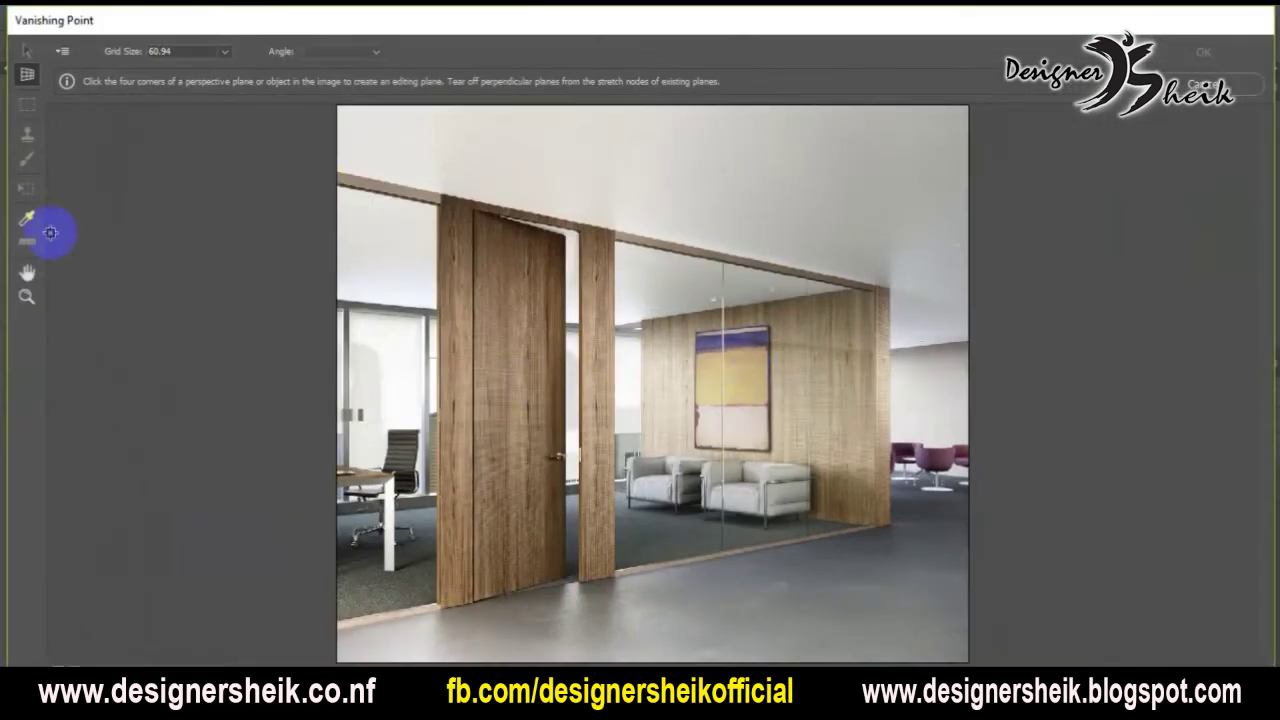
left_click(27, 296)
left_click(620, 385)
left_click(790, 412)
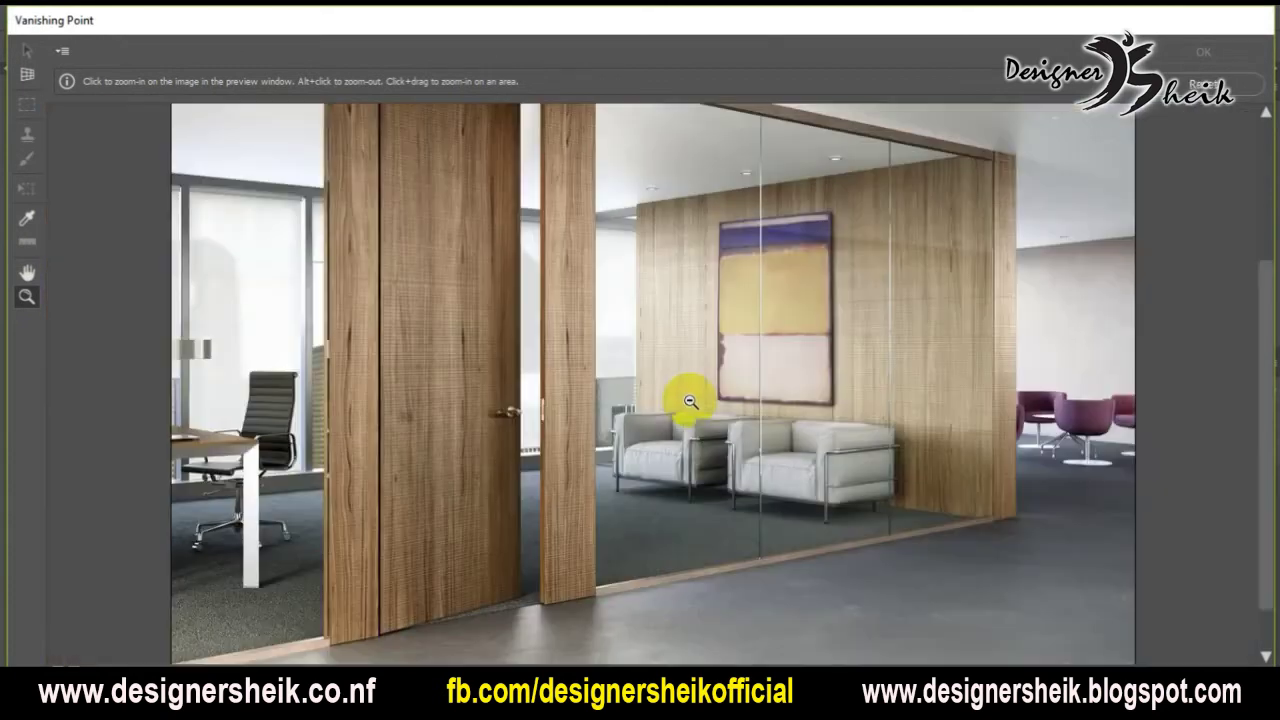
left_click(686, 400, "alt")
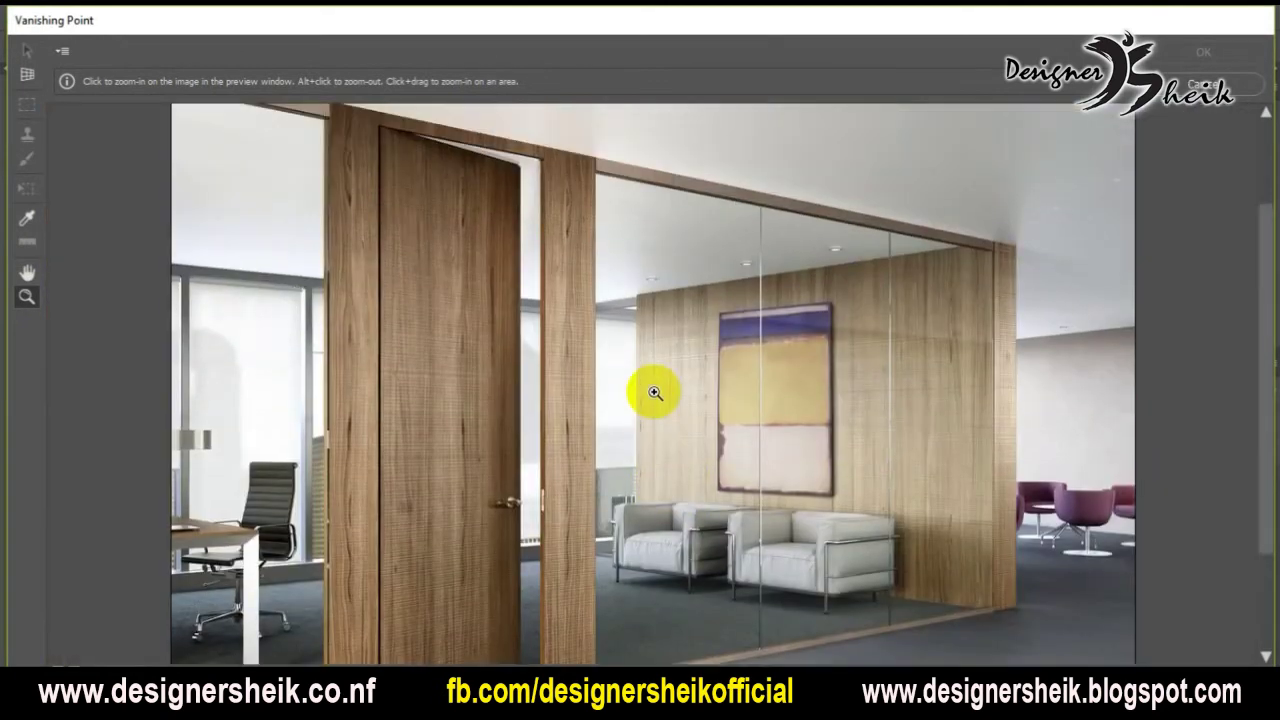
- Create a perspective plane on the glass pane over the painting's right part
left_click(27, 74)
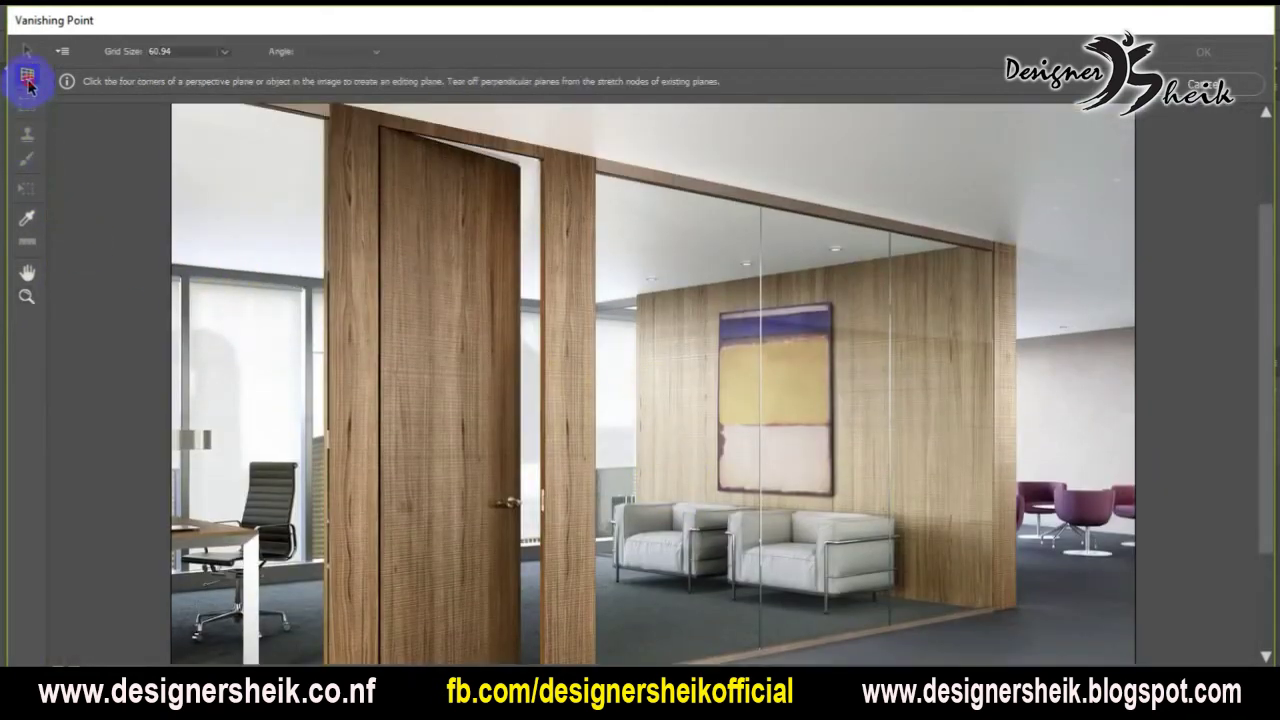
left_click(761, 291)
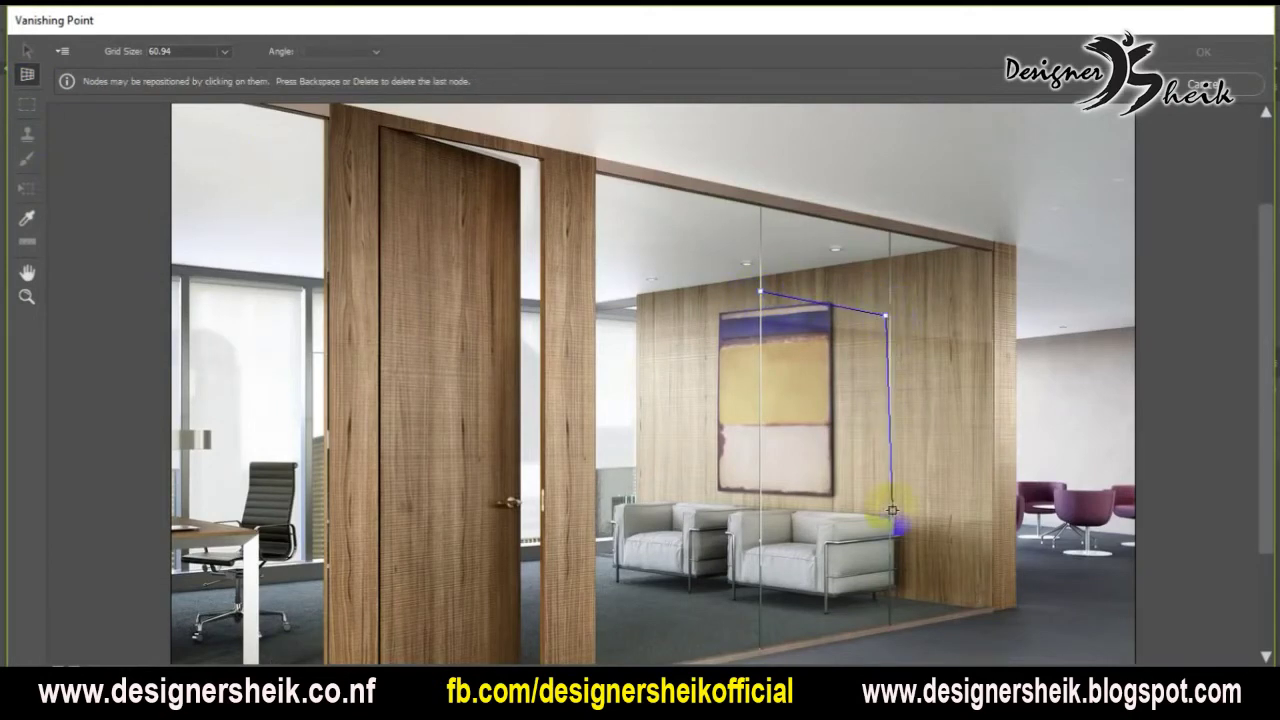
left_click(888, 548)
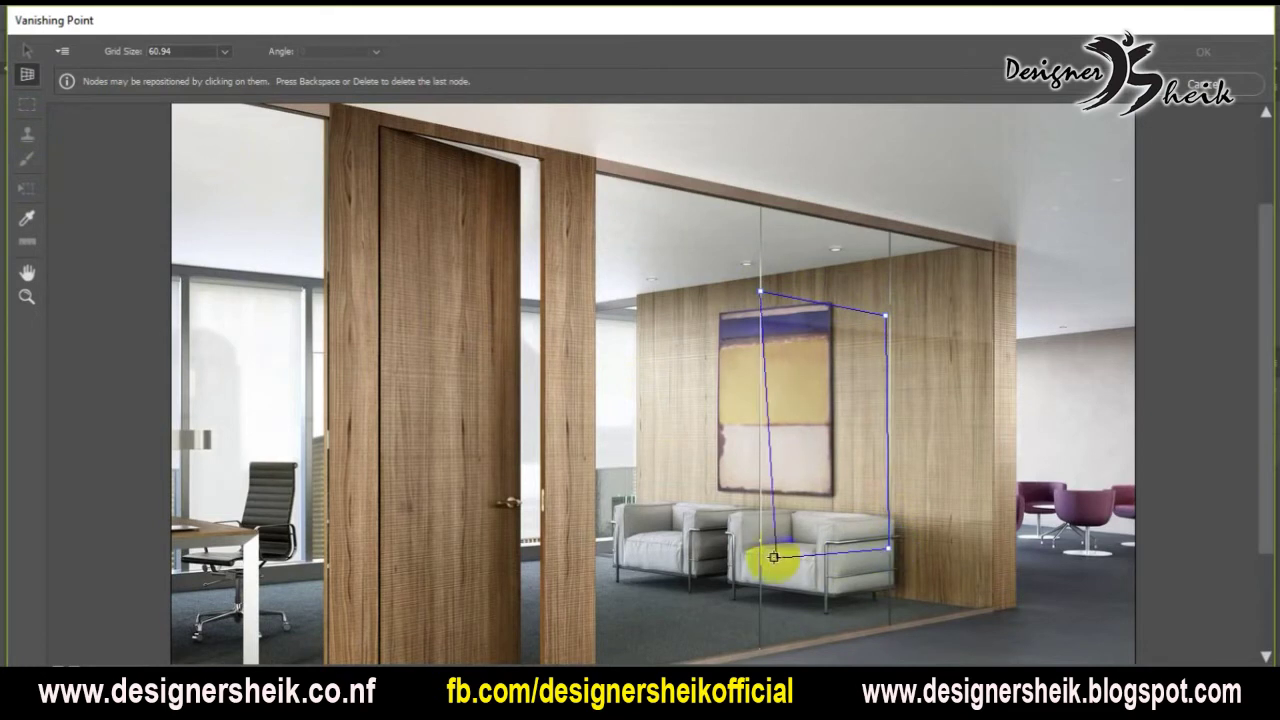
left_click(761, 552)
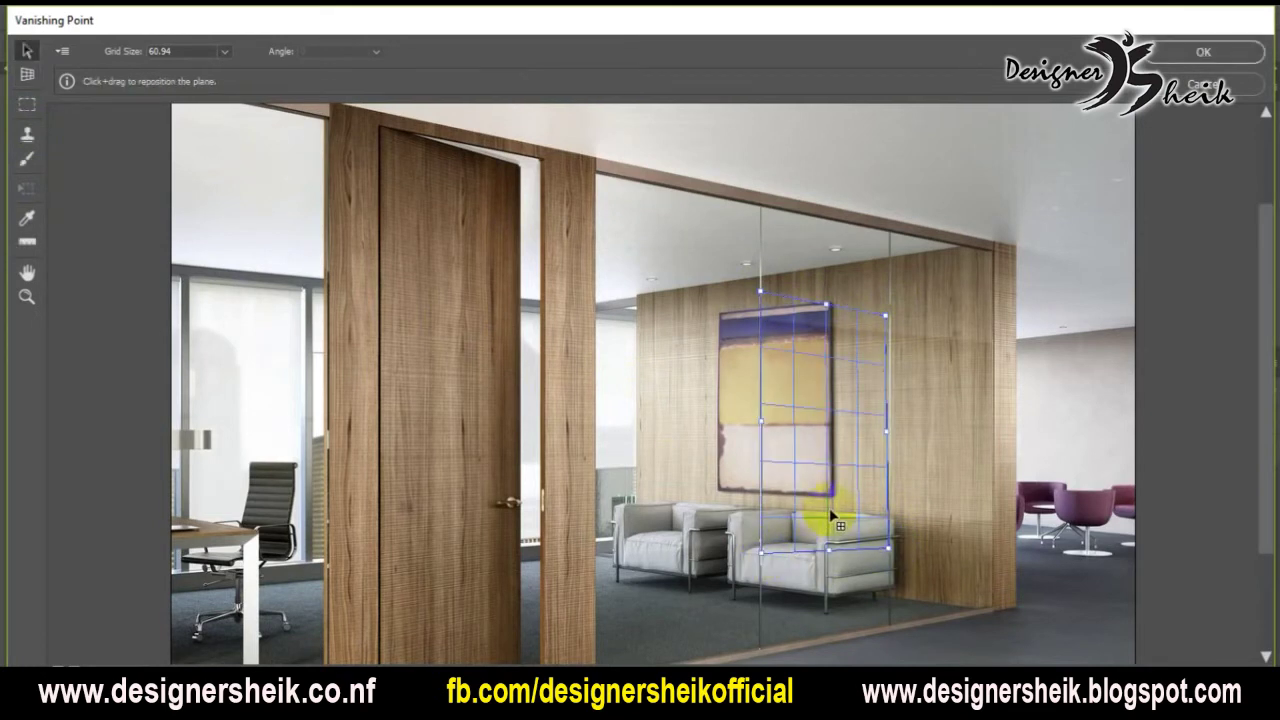
- Paste the Business Strategy poster into Vanishing Point and zoom out to see it whole
key("ctrl+v")
scroll(815, 490, "down", 3)
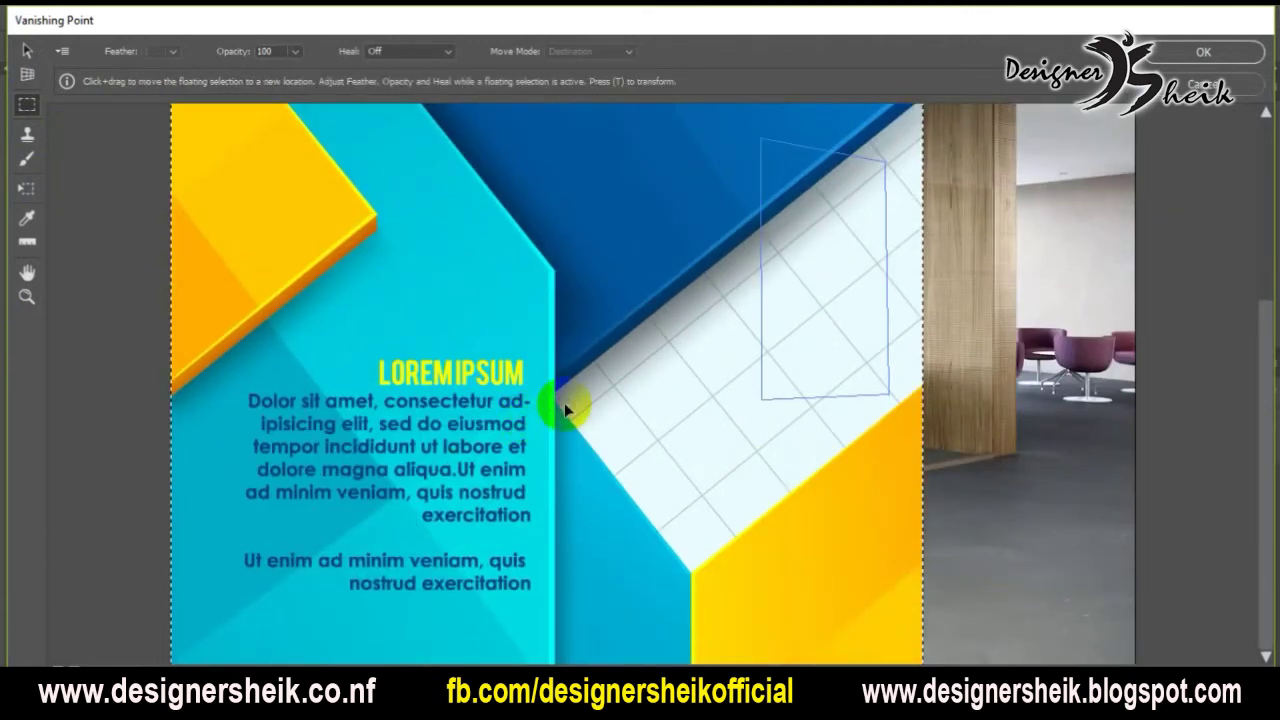
left_click(27, 296)
left_click(578, 374, "alt")
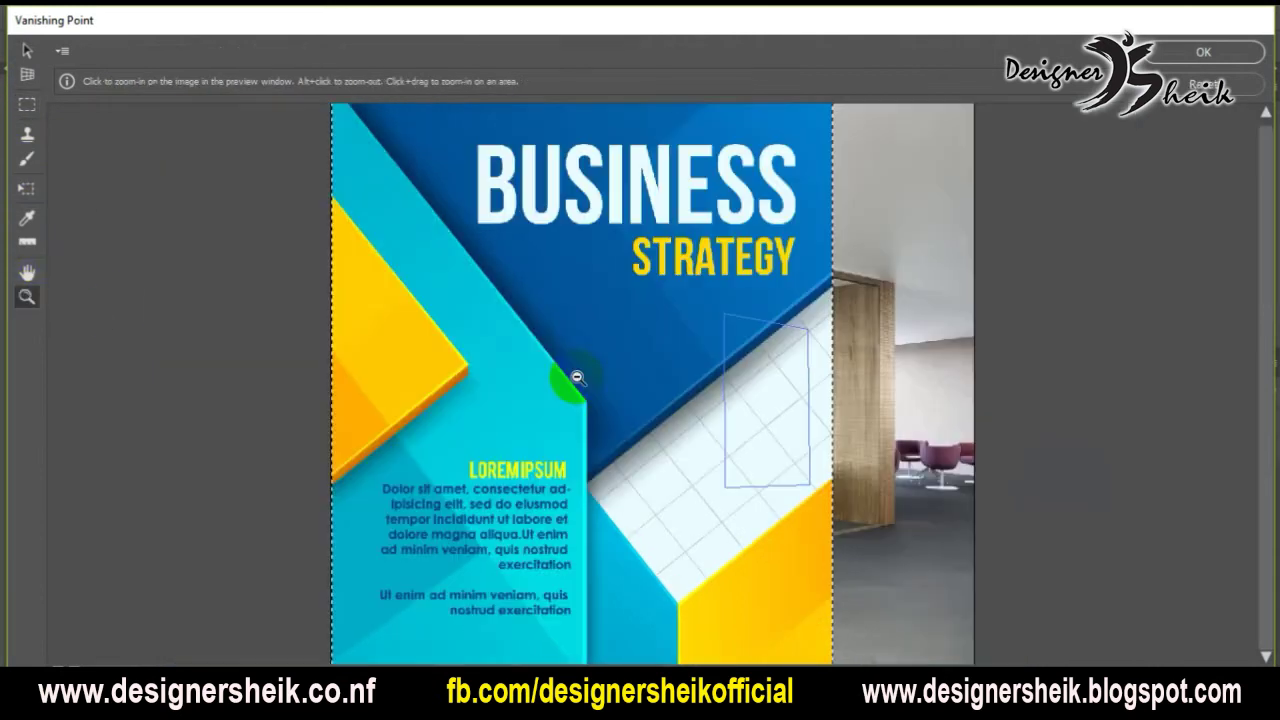
left_click(577, 377, "alt")
- Shrink the poster and slide it along the plane onto the back glass wall
key("t")
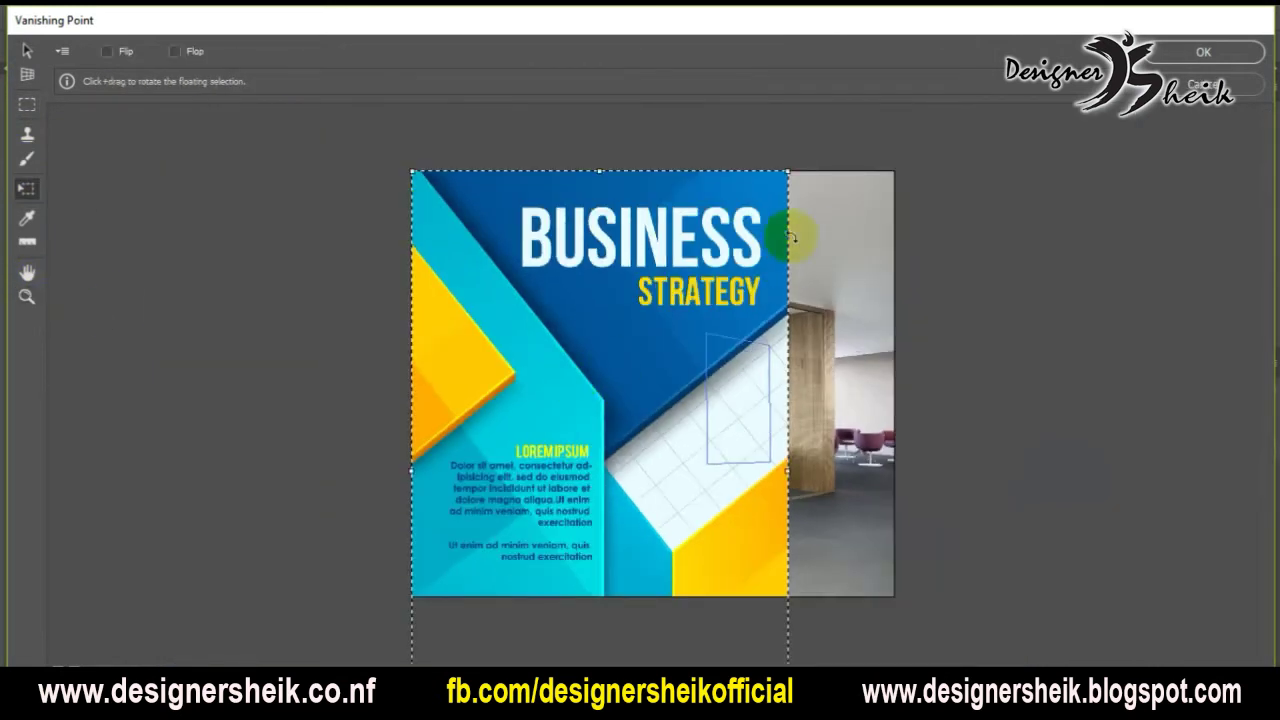
left_click_drag(788, 172, 623, 316)
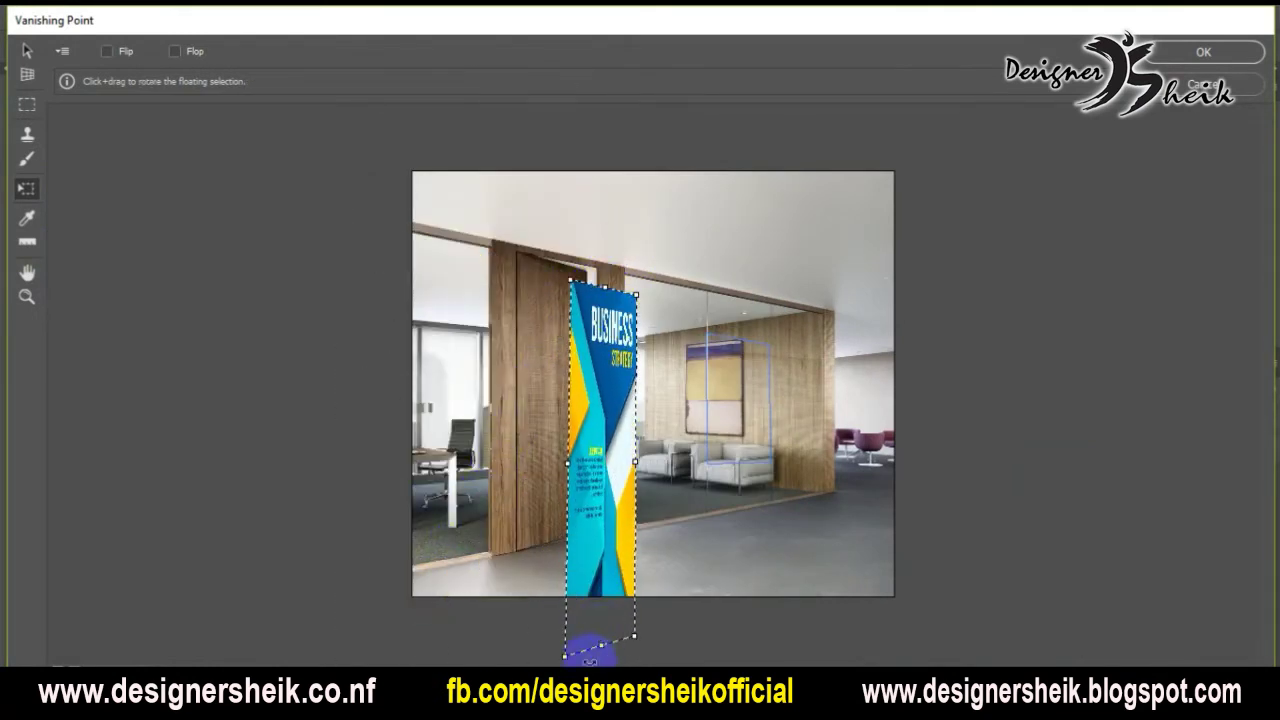
left_click_drag(600, 643, 603, 522)
left_click_drag(628, 451, 670, 488)
left_click_drag(662, 556, 749, 427)
- Zoom the preview in closely on the banner's glass panel
left_click(27, 296)
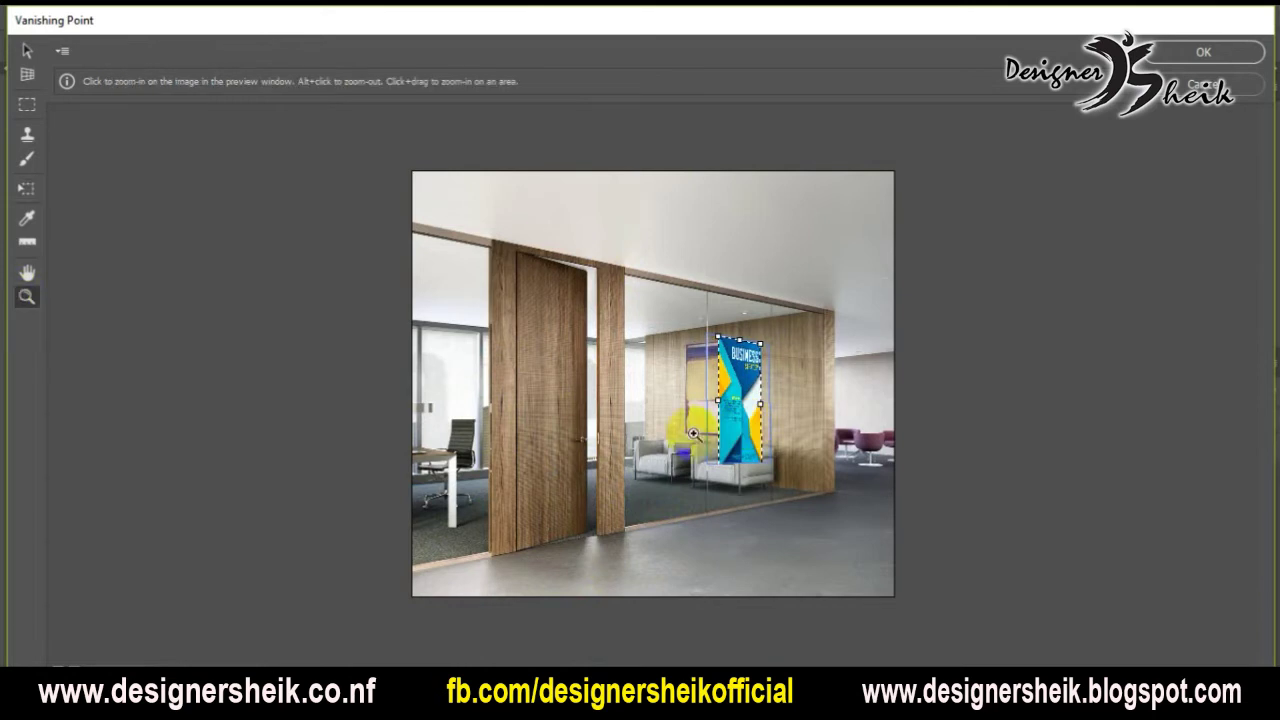
left_click(771, 403)
left_click(790, 415)
left_click(888, 405)
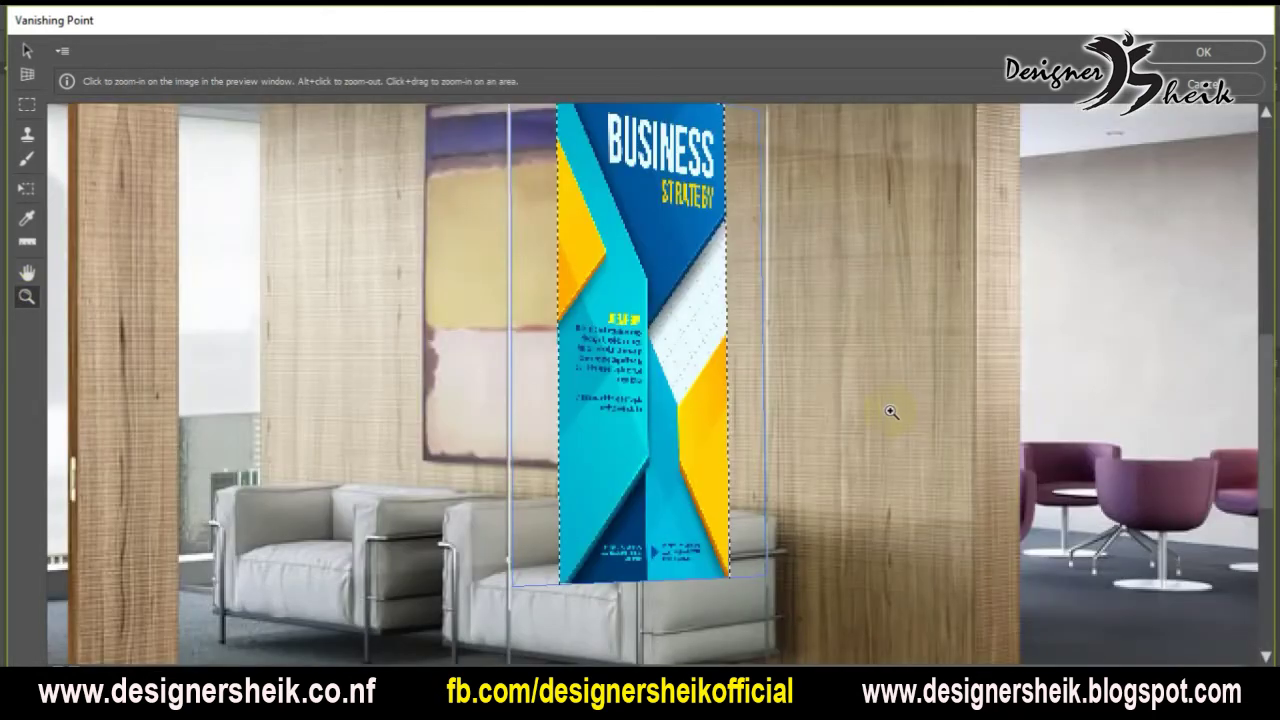
left_click(891, 412)
- Widen the poster to the panel's left and right edges and apply it with OK
left_click(27, 50)
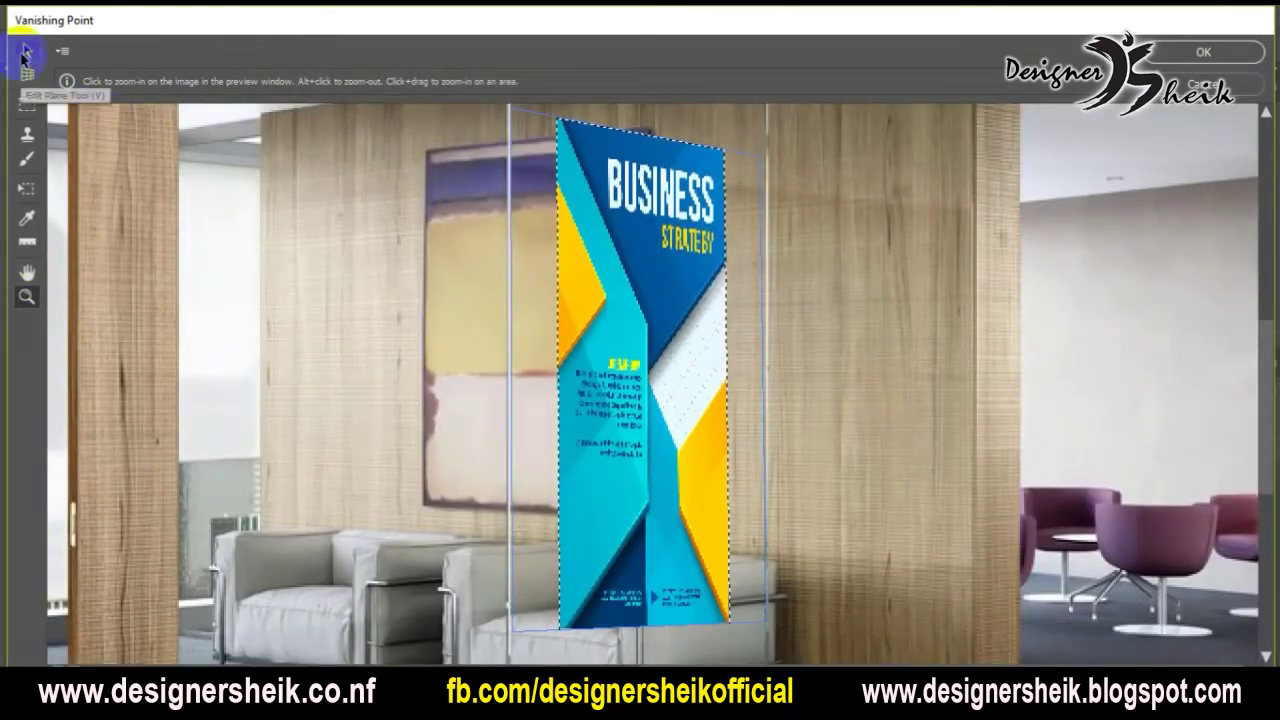
key("t")
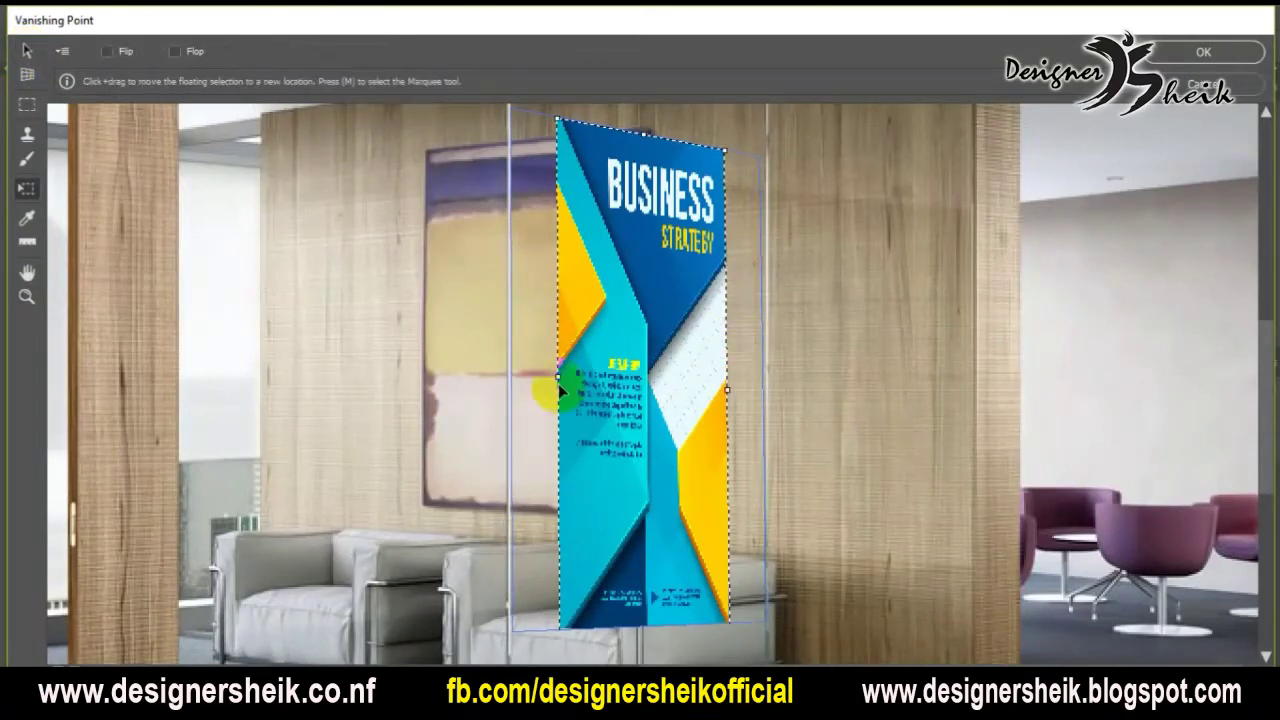
left_click_drag(557, 376, 507, 386)
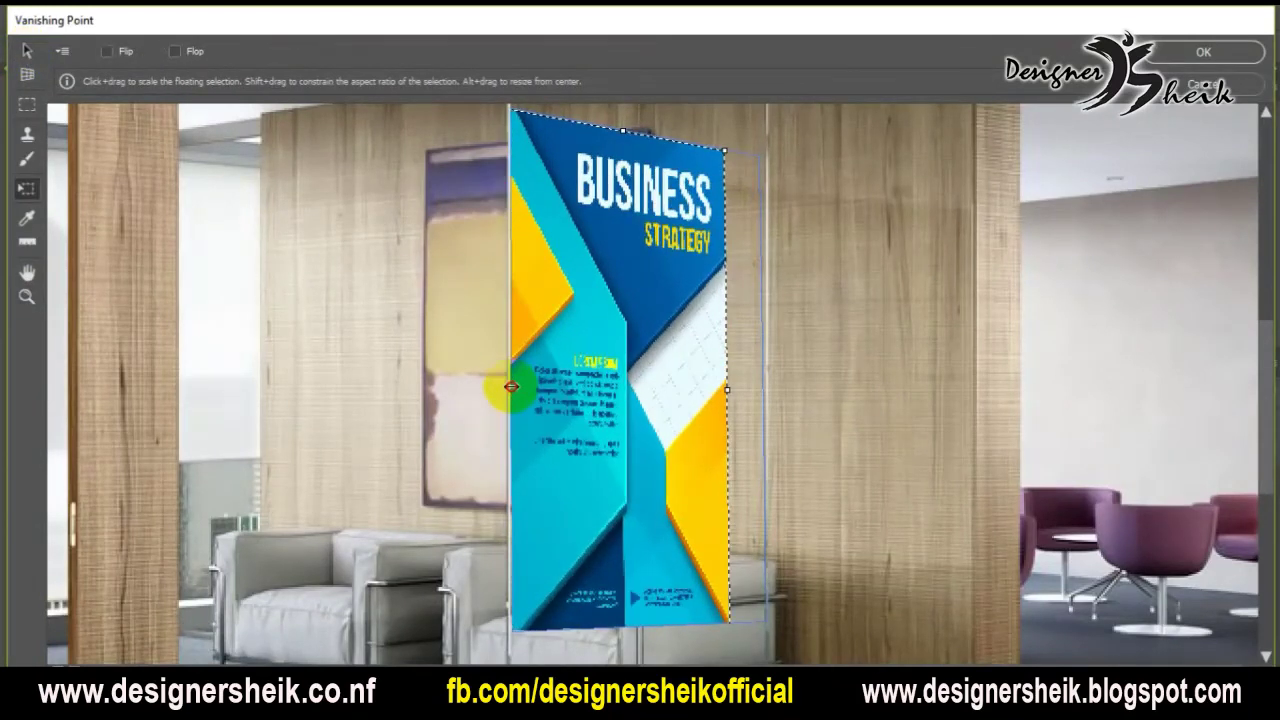
left_click_drag(725, 389, 761, 387)
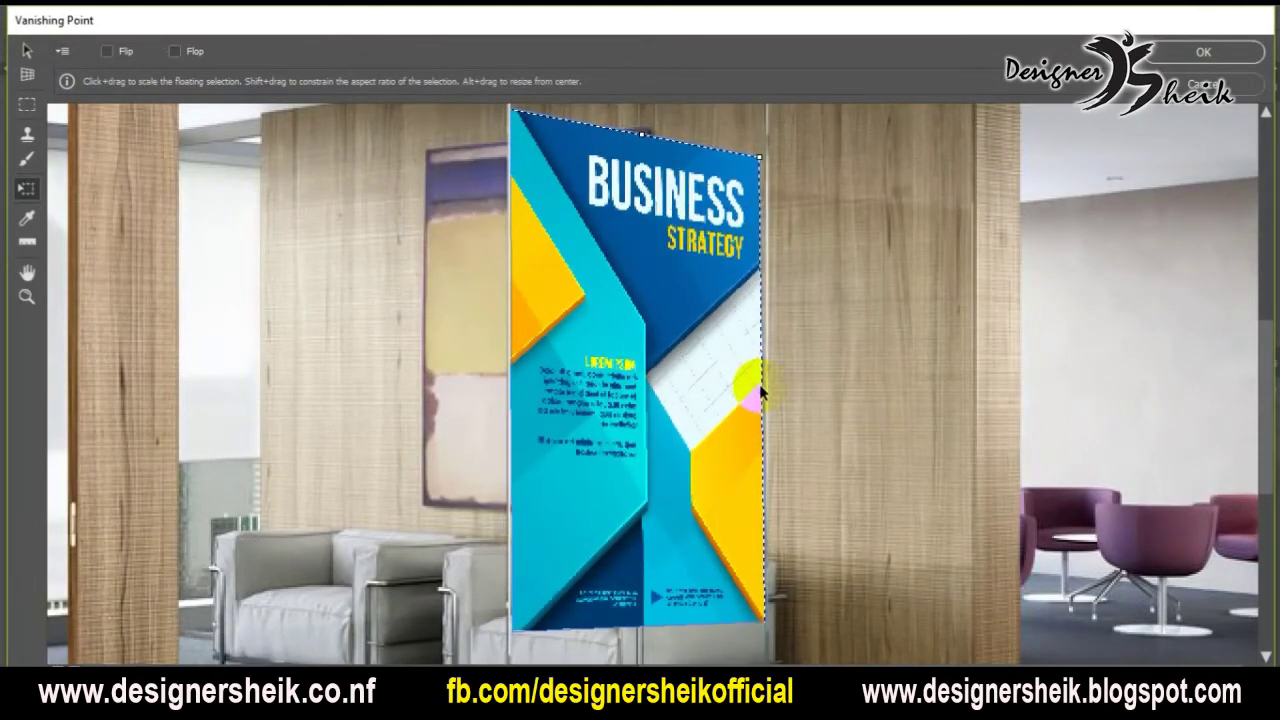
left_click_drag(623, 550, 625, 546)
left_click(1228, 55)
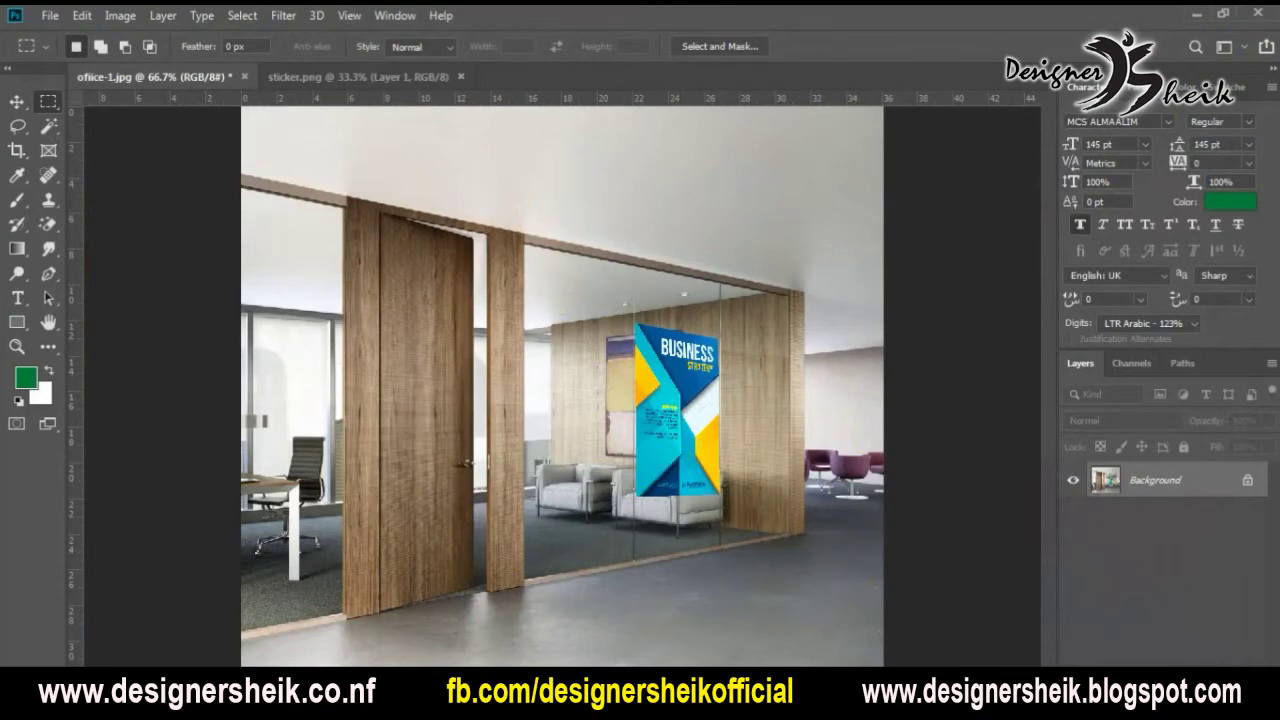
- Close office-1.jpg without saving and sticker.png, then open the ofiice-re.jpg wall photo
left_click(244, 76)
left_click(633, 277)
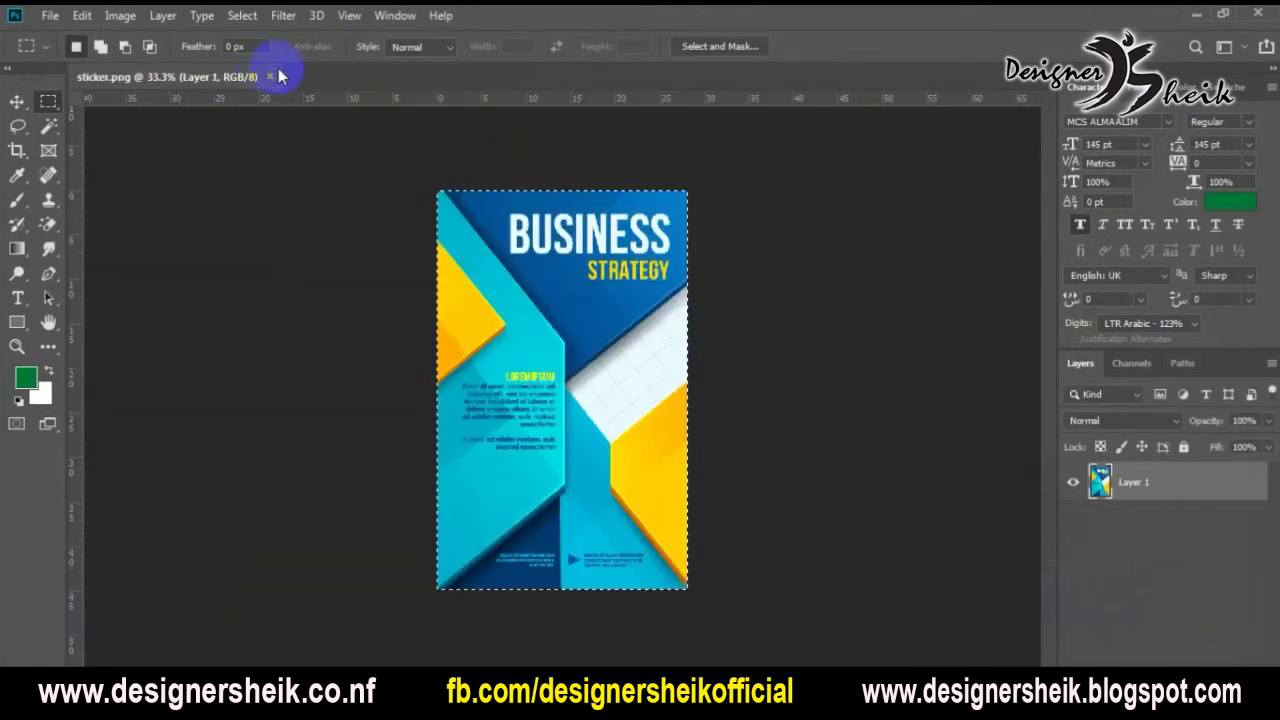
left_click(272, 77)
left_click(49, 15)
left_click(75, 50)
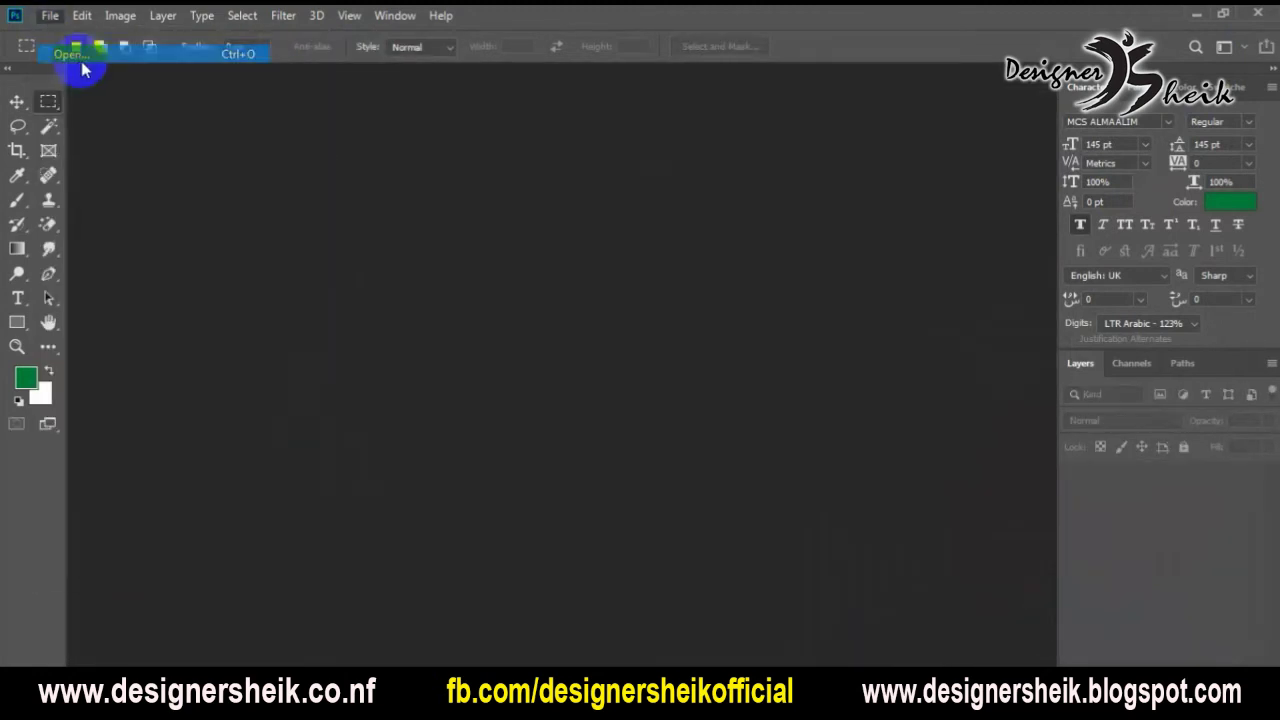
left_click(705, 190)
double_click(705, 190)
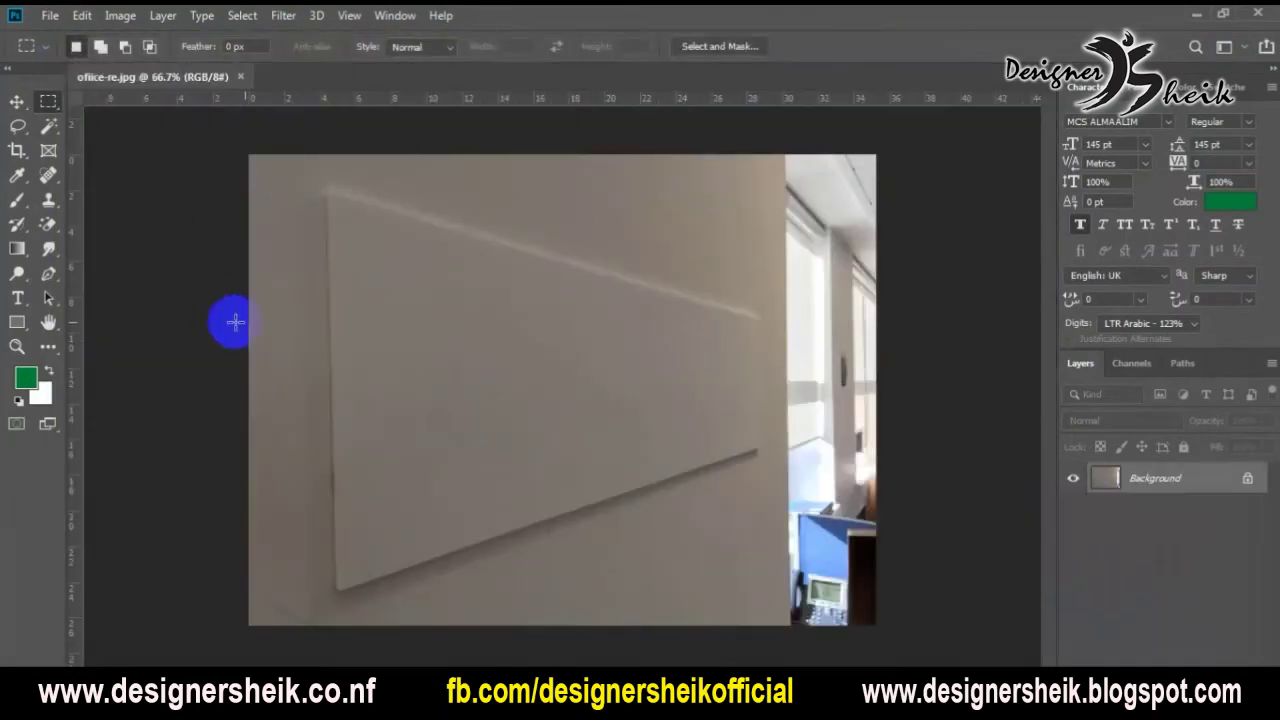
- Bring logo.png into Photoshop and select the entire logo with Ctrl+A
left_click(200, 700)
left_click_drag(329, 166, 569, 83)
left_click(457, 286)
key("ctrl+a")
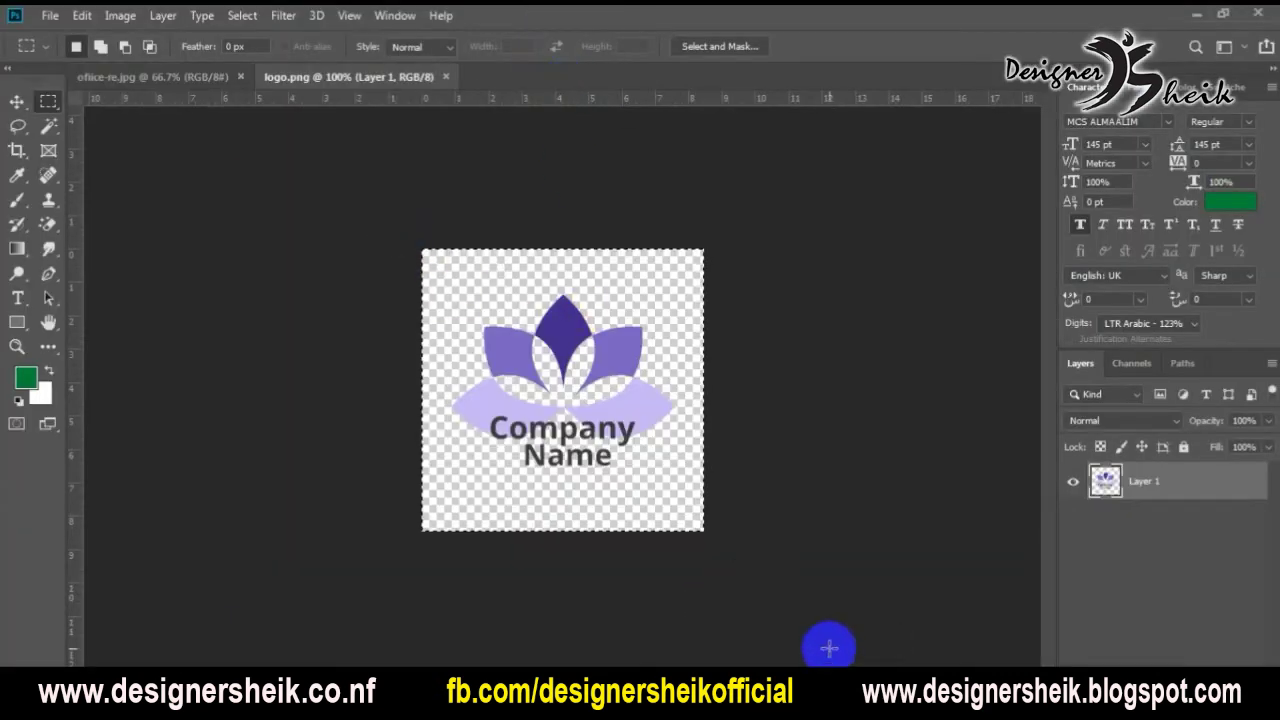
left_click(155, 76)
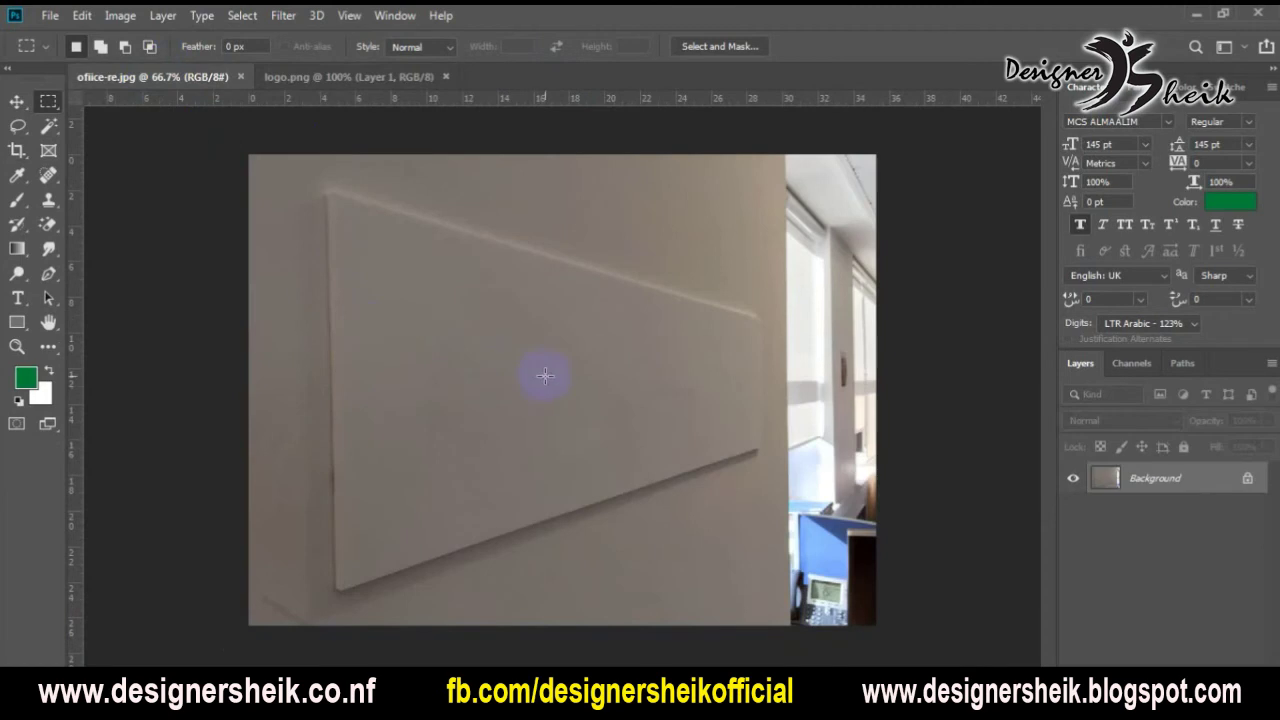
- Open Vanishing Point on ofiice-re.jpg and create a perspective plane on the wall panel
left_click(283, 15)
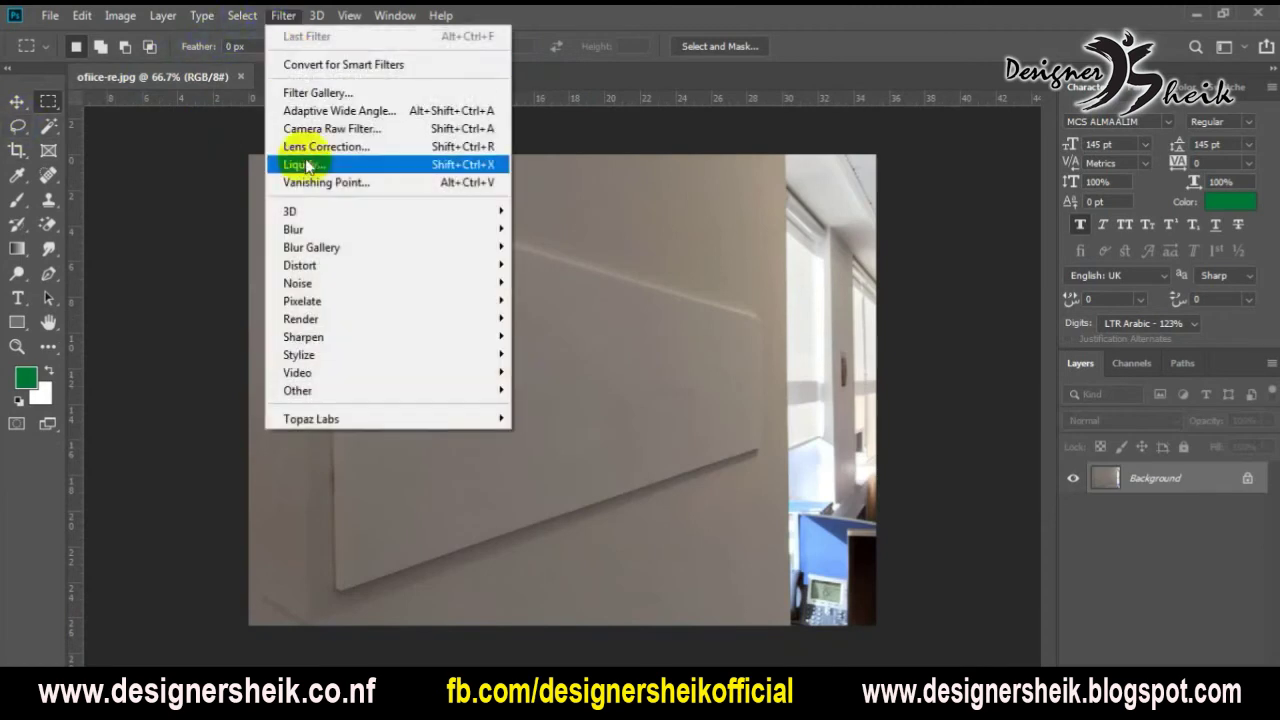
left_click(290, 189)
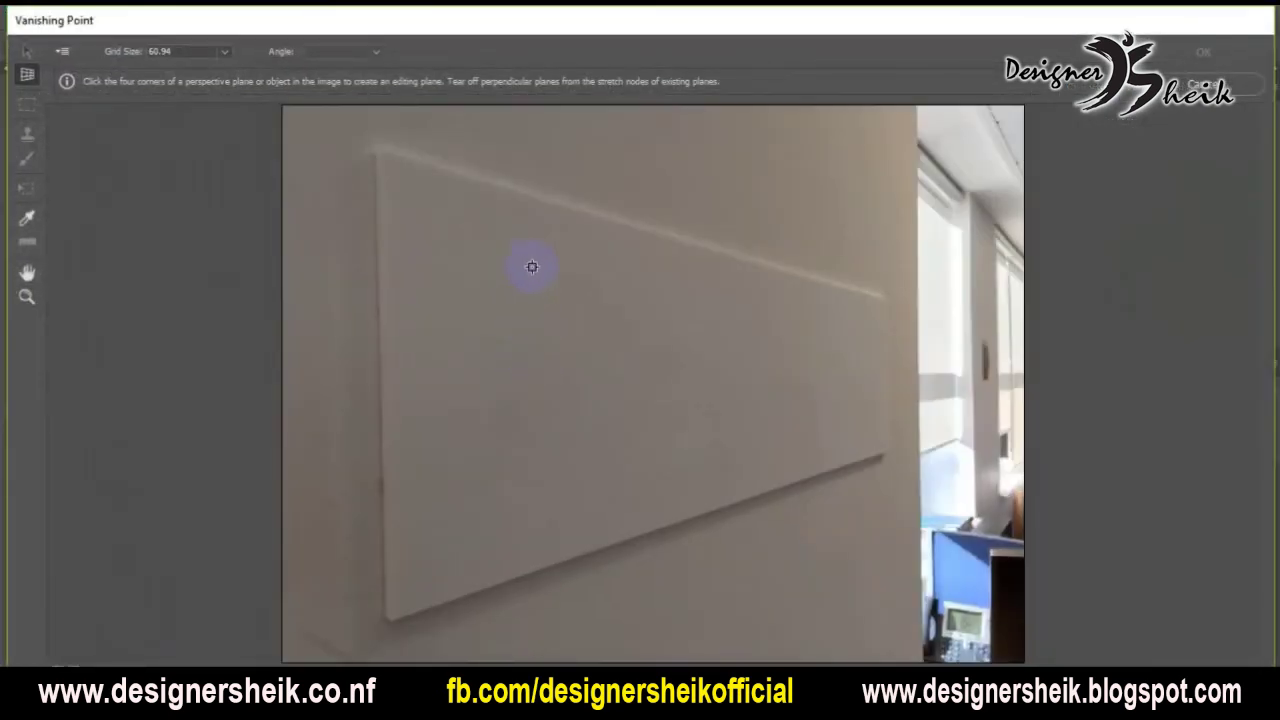
left_click(571, 244)
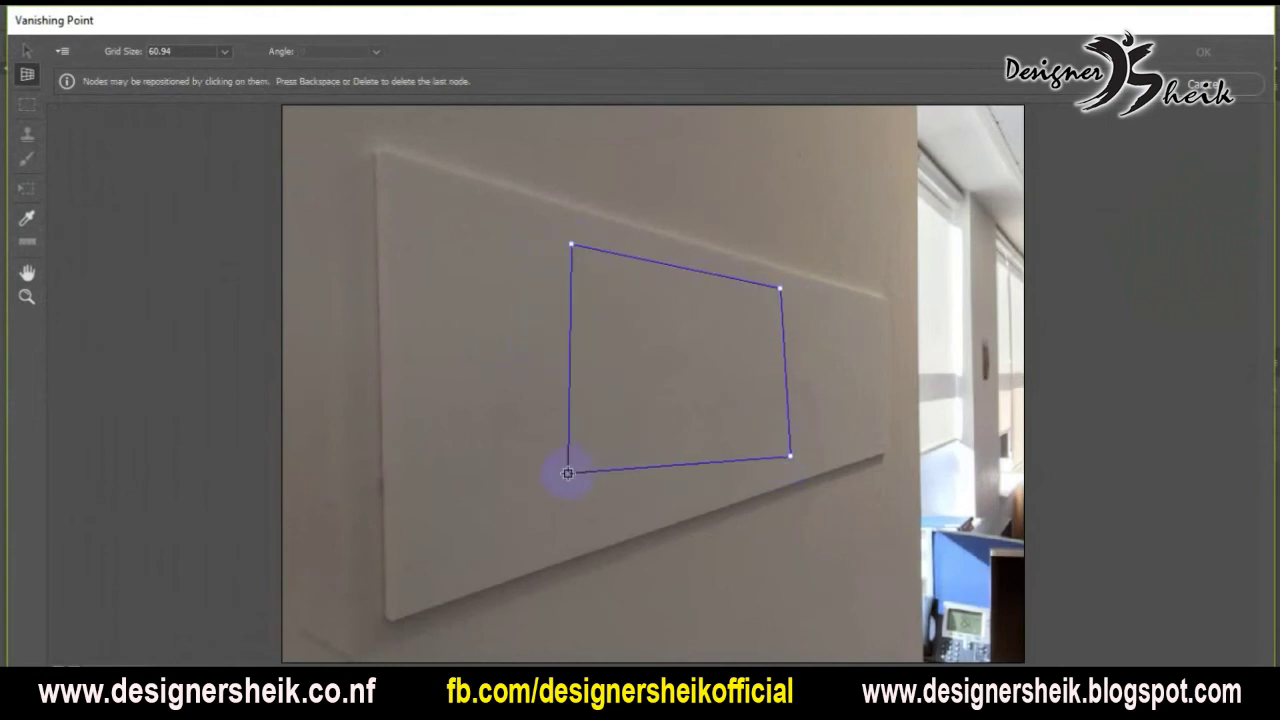
left_click(583, 483)
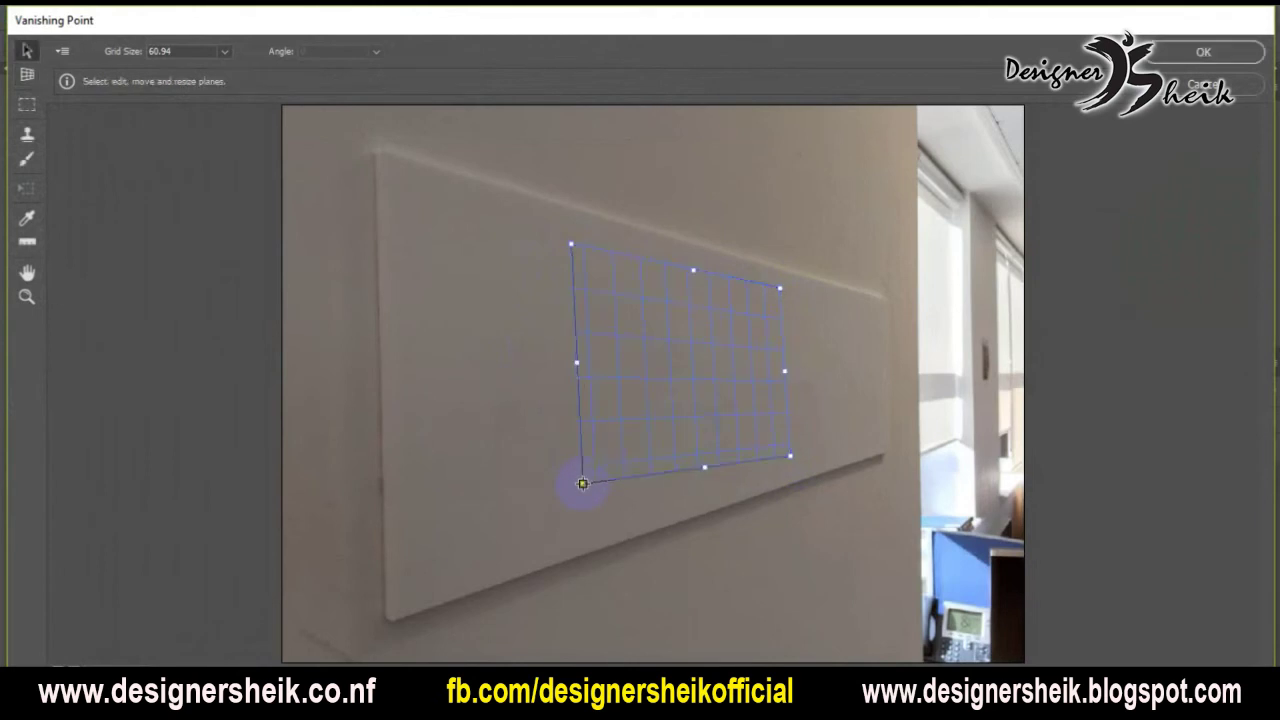
- Paste the Company Name logo, move it into the plane, and enlarge it to fill the panel
key("ctrl+v")
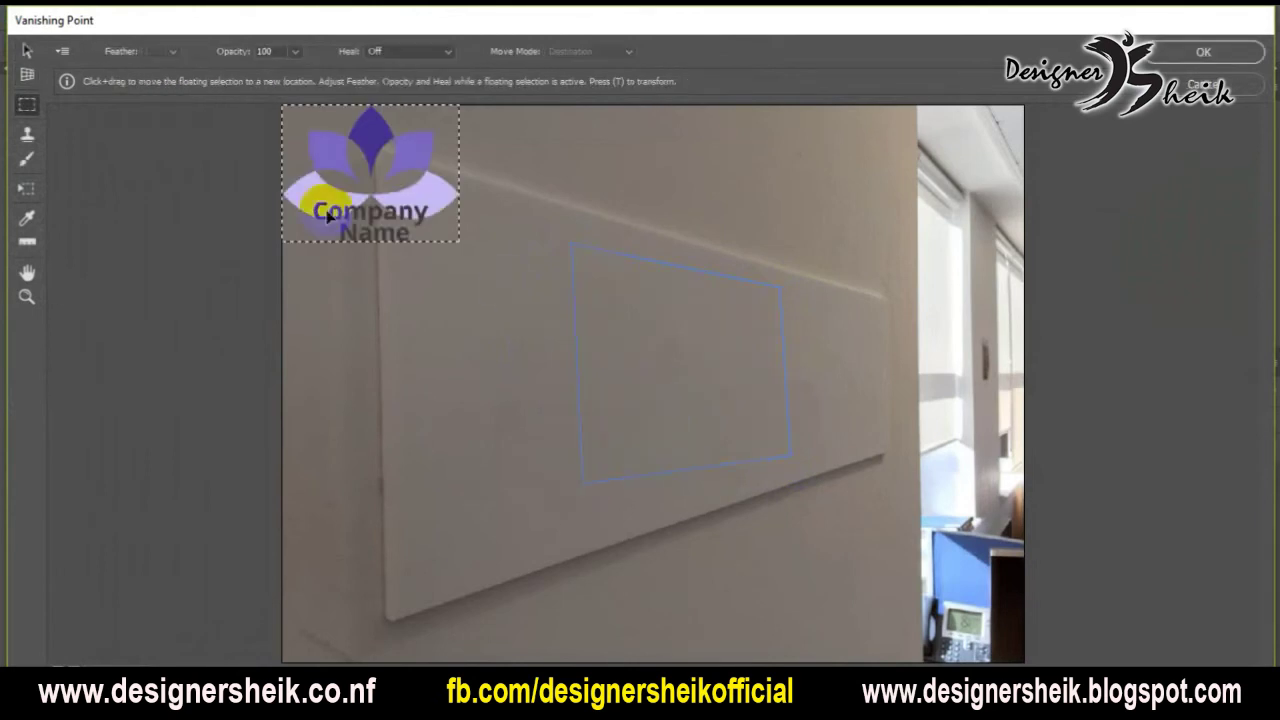
left_click_drag(355, 193, 682, 386)
key("t")
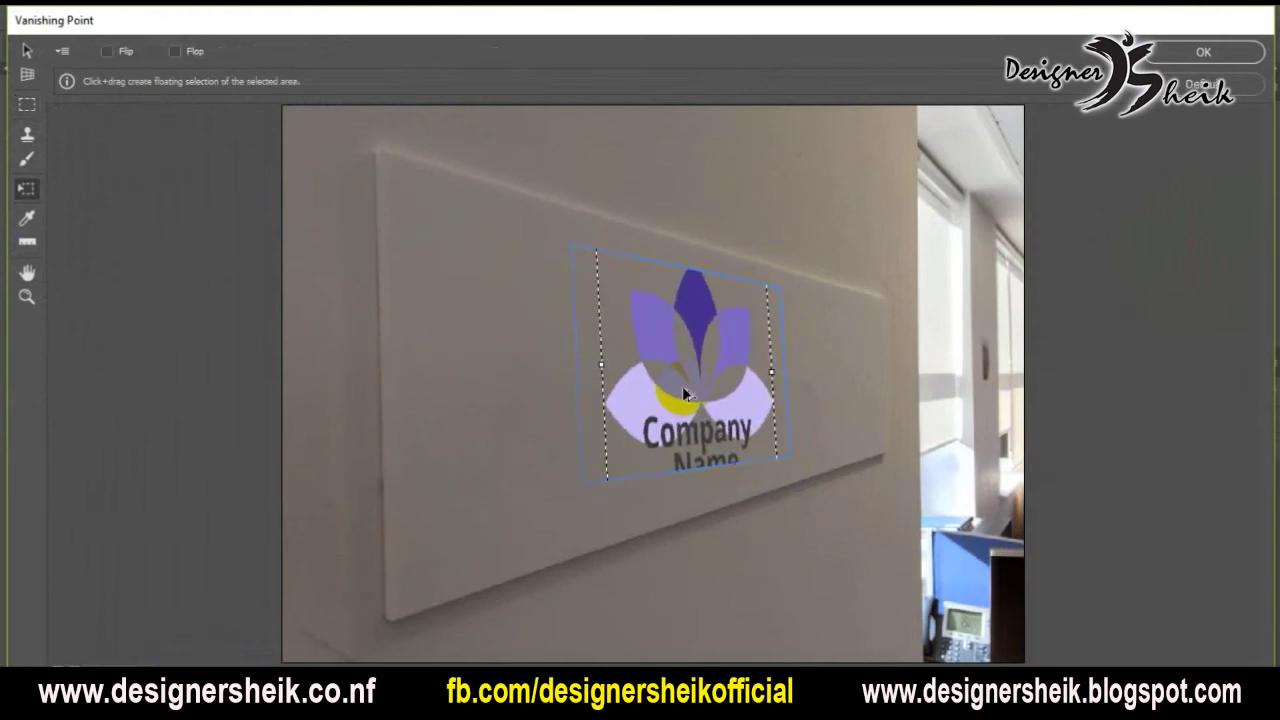
left_click_drag(607, 351, 637, 360)
left_click_drag(700, 272, 690, 375)
key("ctrl+z")
left_click_drag(642, 320, 628, 301)
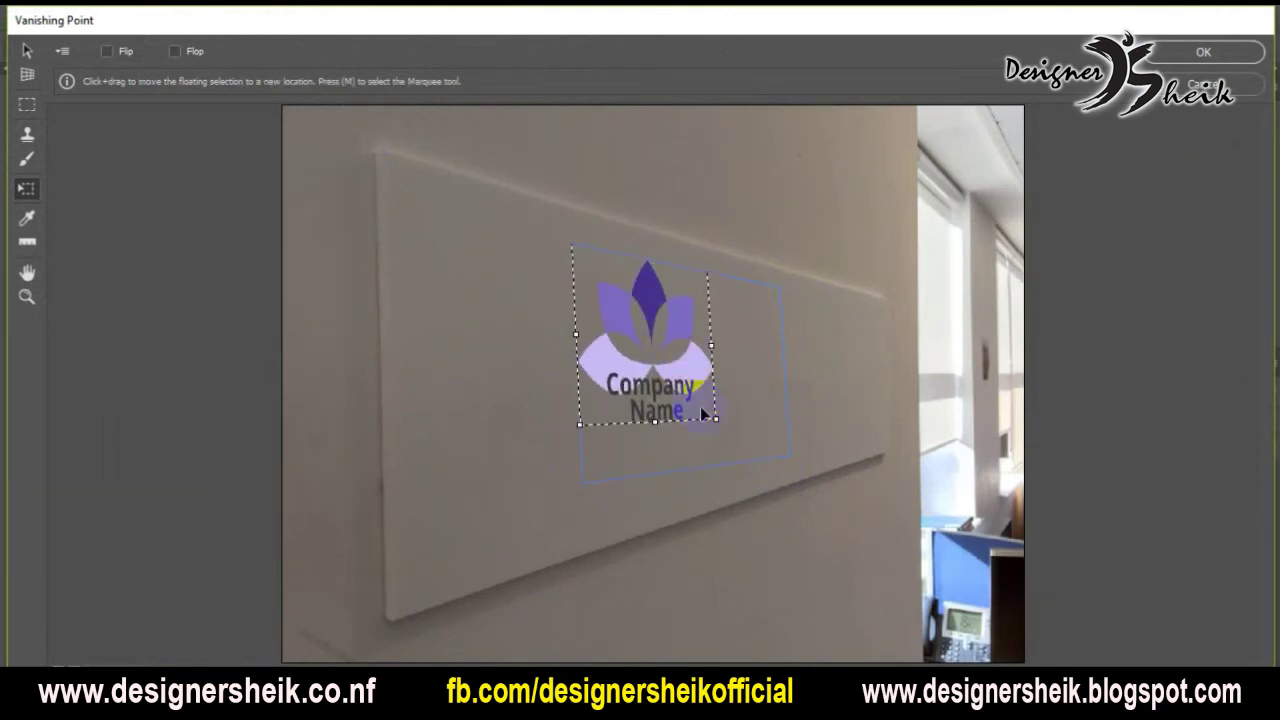
left_click_drag(716, 421, 789, 455)
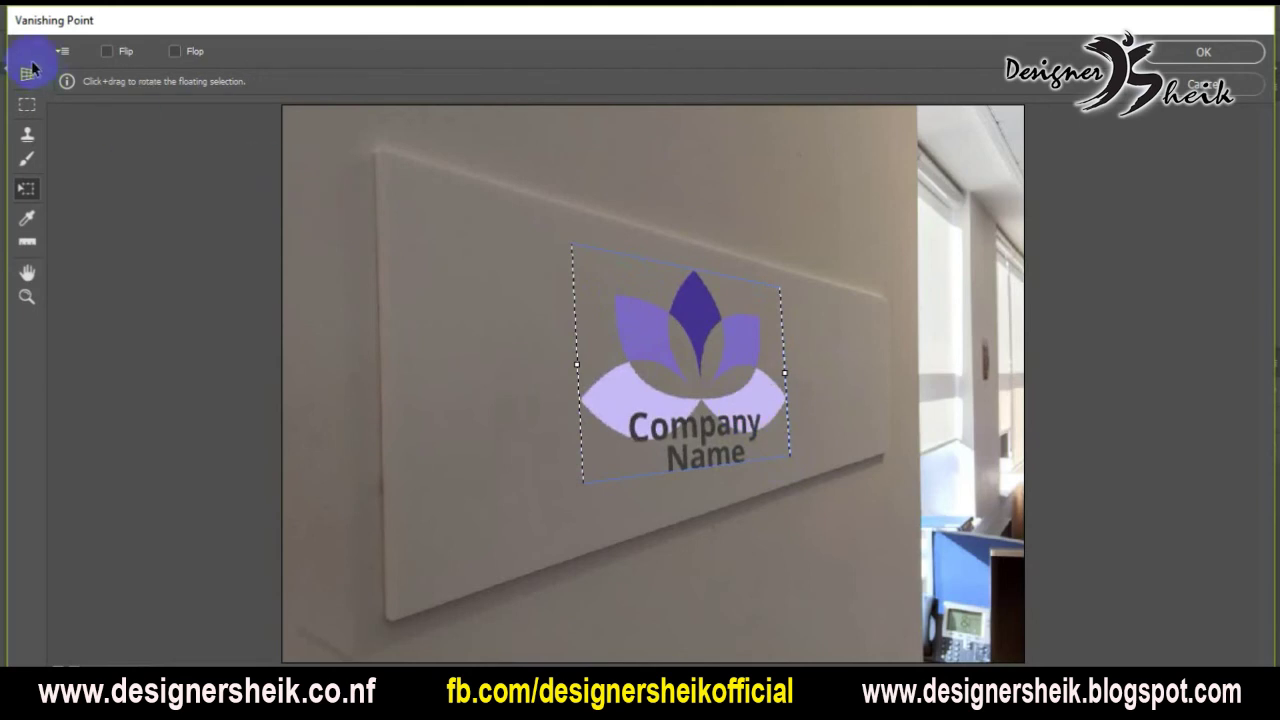
- Apply the Company Name logo onto the ofiice-re.jpg wall panel and inspect the result alongside logo.png
left_click(1203, 52)
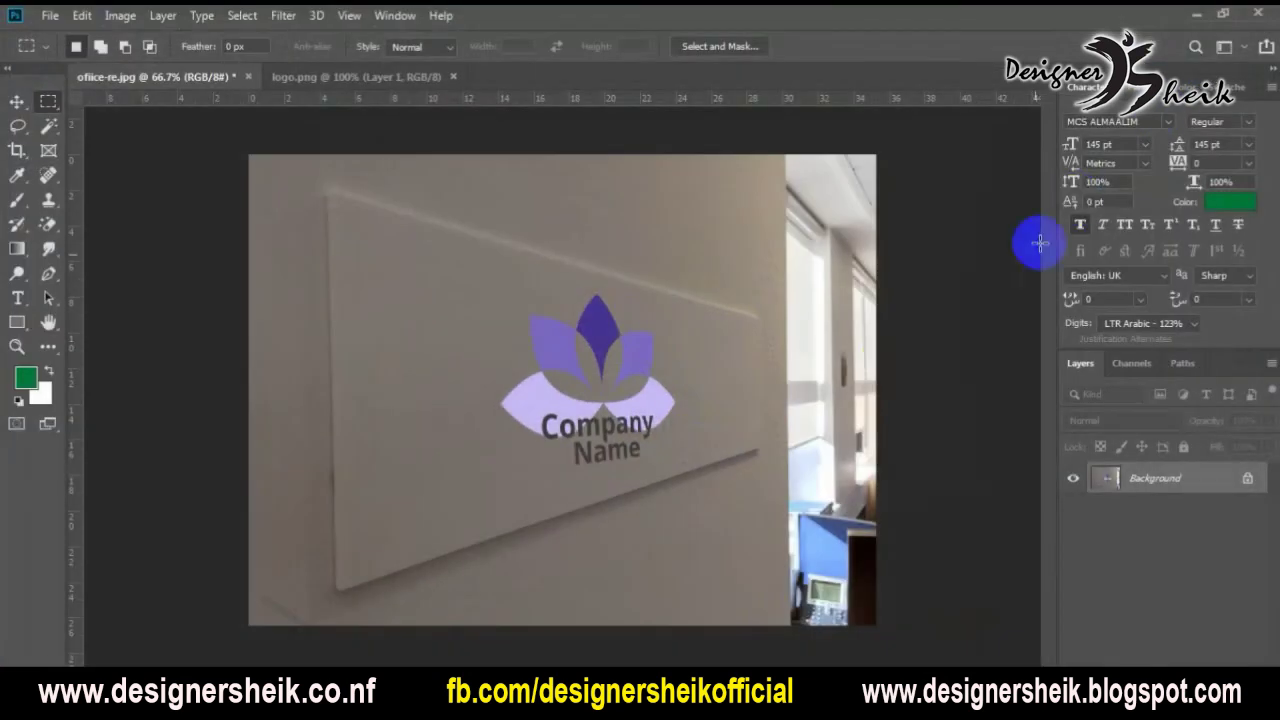
scroll(700, 480, "down", 3)
scroll(610, 460, "up", 3)
scroll(608, 463, "down", 3)
scroll(608, 463, "down", 1)
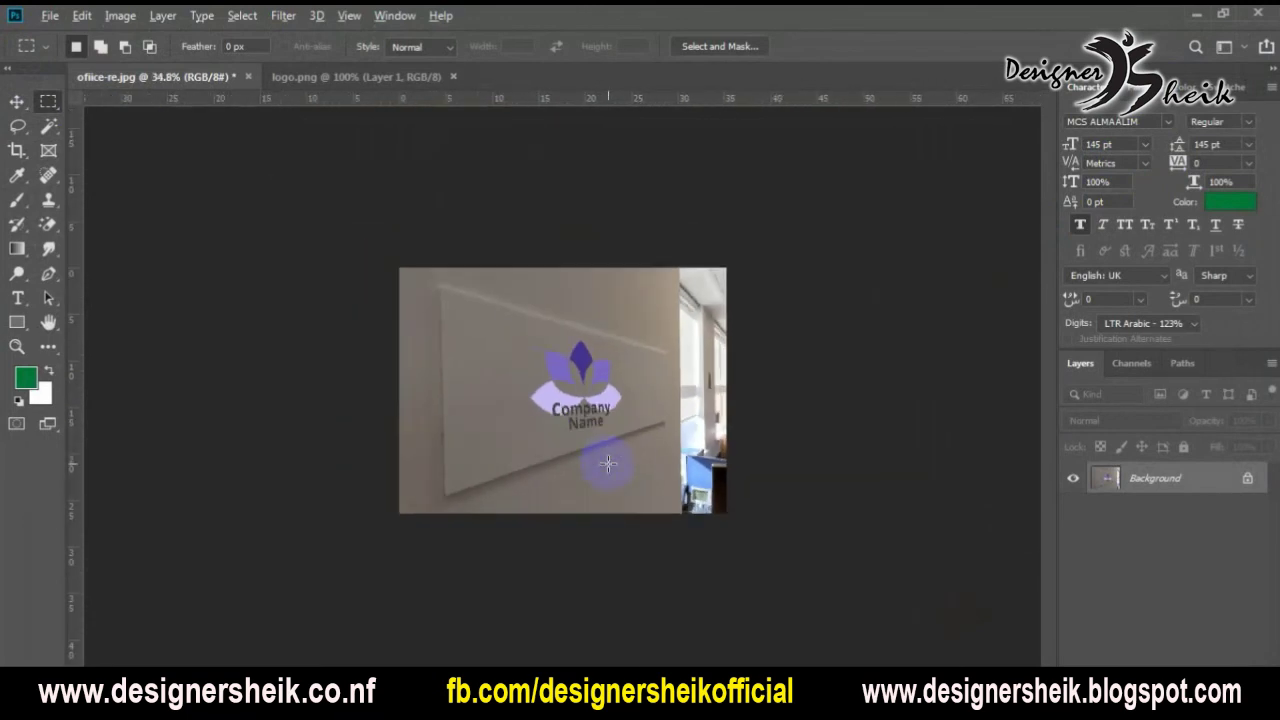
scroll(608, 463, "up", 2)
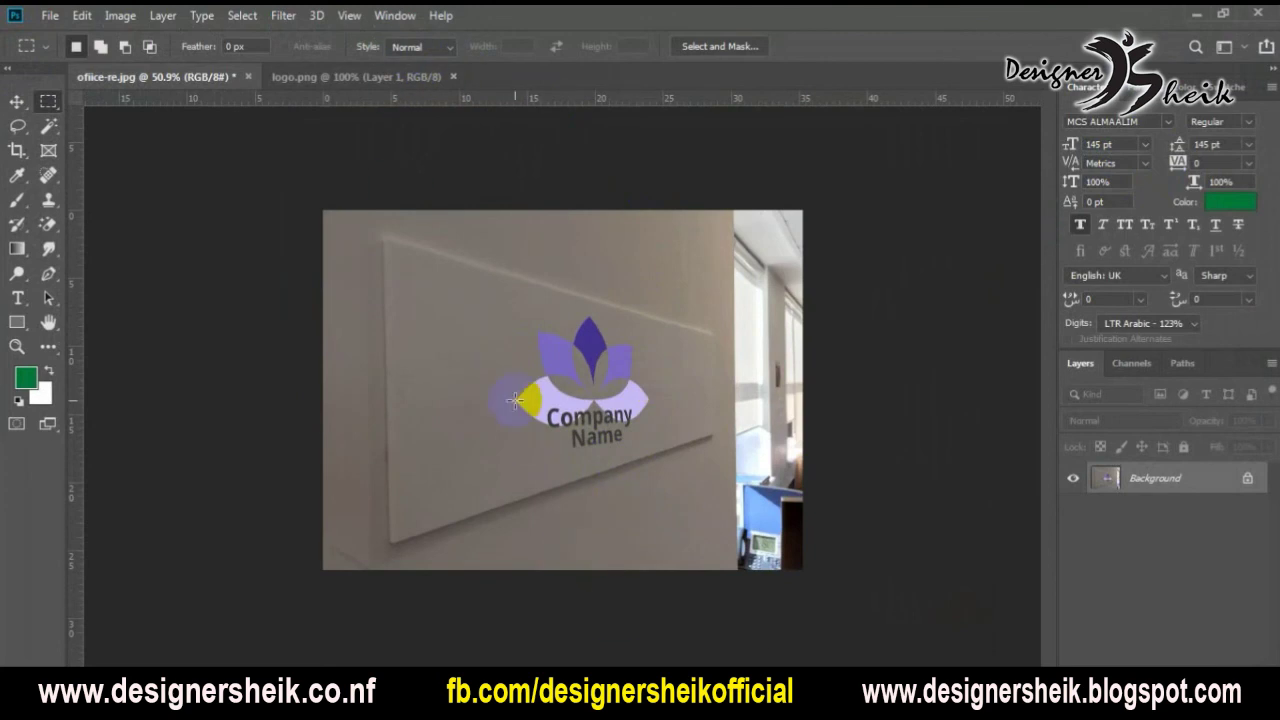
left_click(330, 78)
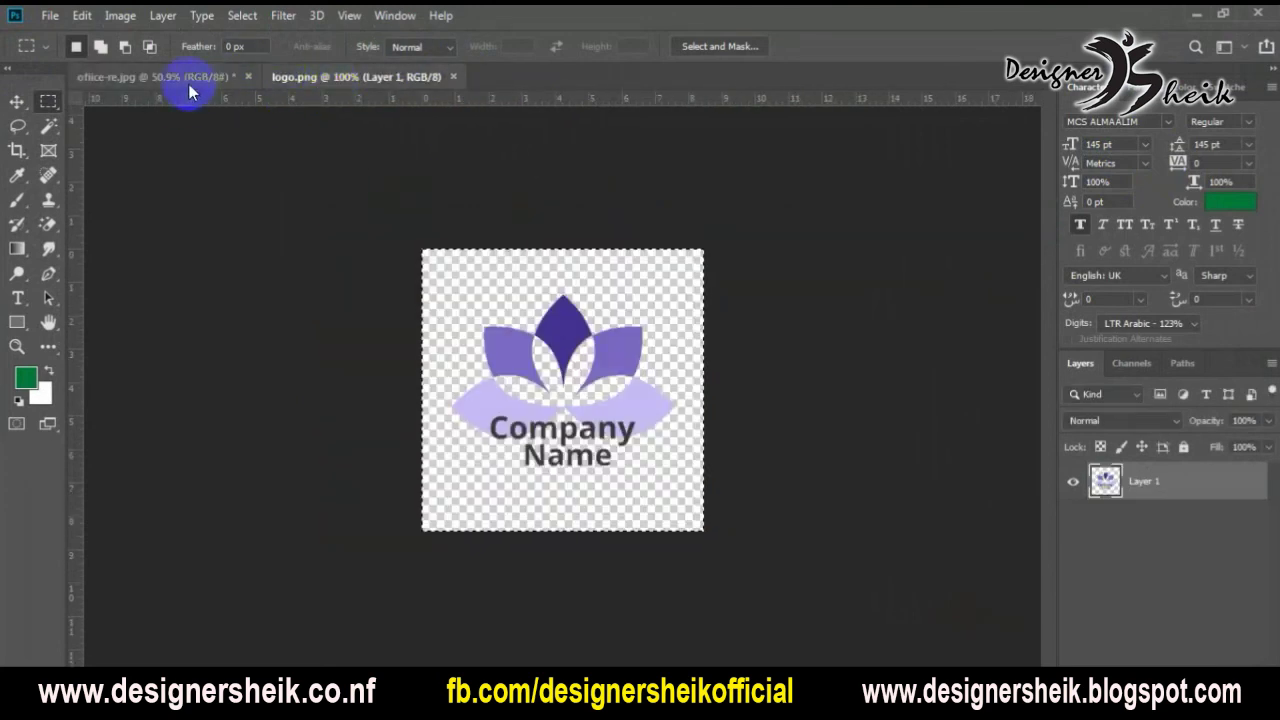
left_click(188, 80)
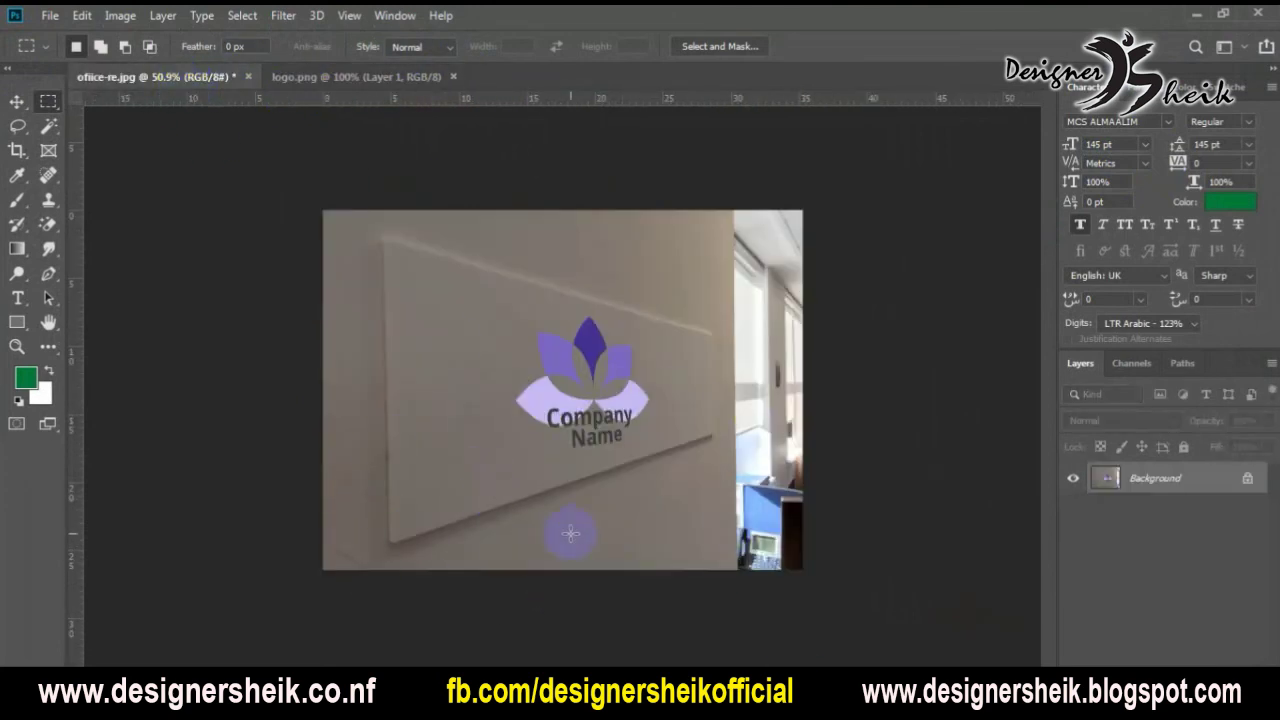